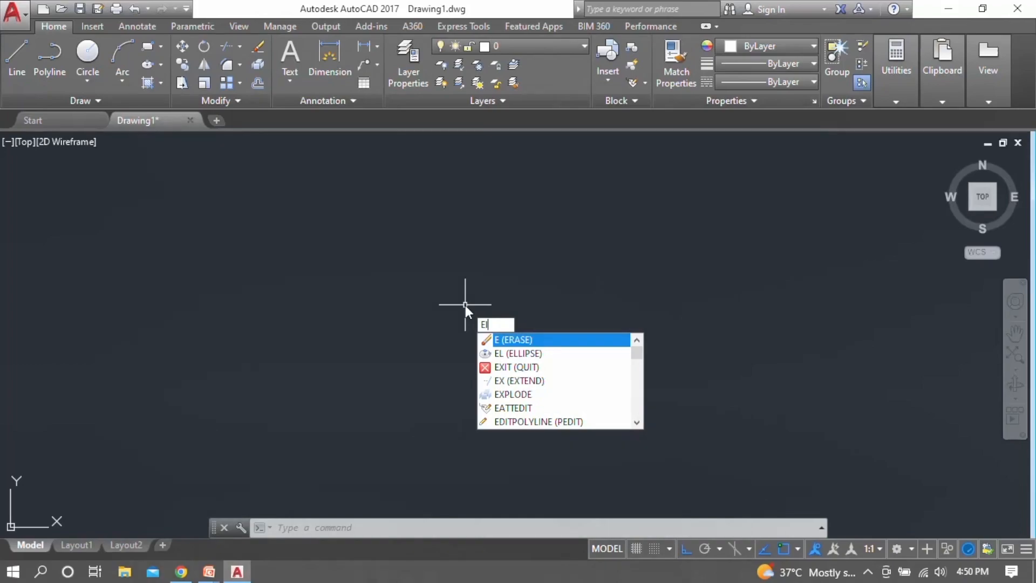
- Draw a tall freehand ellipse with a horizontal first axis and a longer vertical axis, and select it
key("Return")
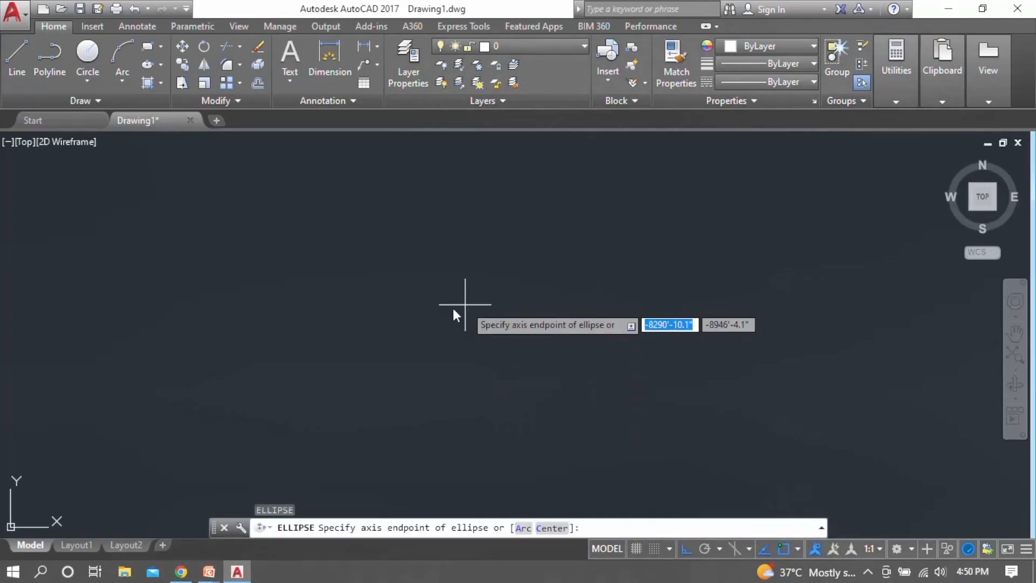
left_click(361, 337)
left_click(452, 337)
left_click(527, 282)
left_click(530, 399)
left_click(418, 312)
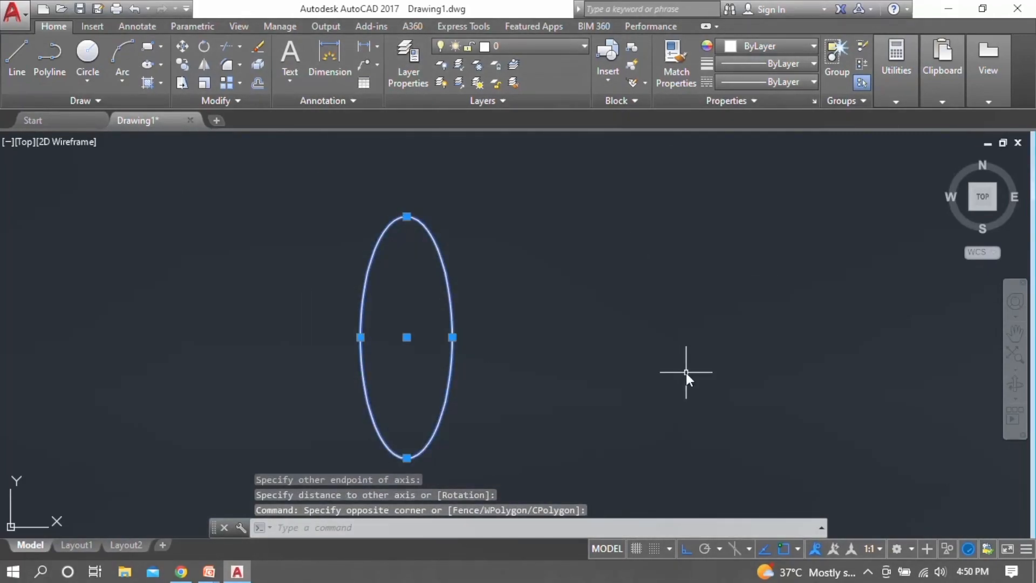
- Draw a small ellipse beside the tall one with a 100' horizontal axis and a 20' distance to the other axis
type("el")
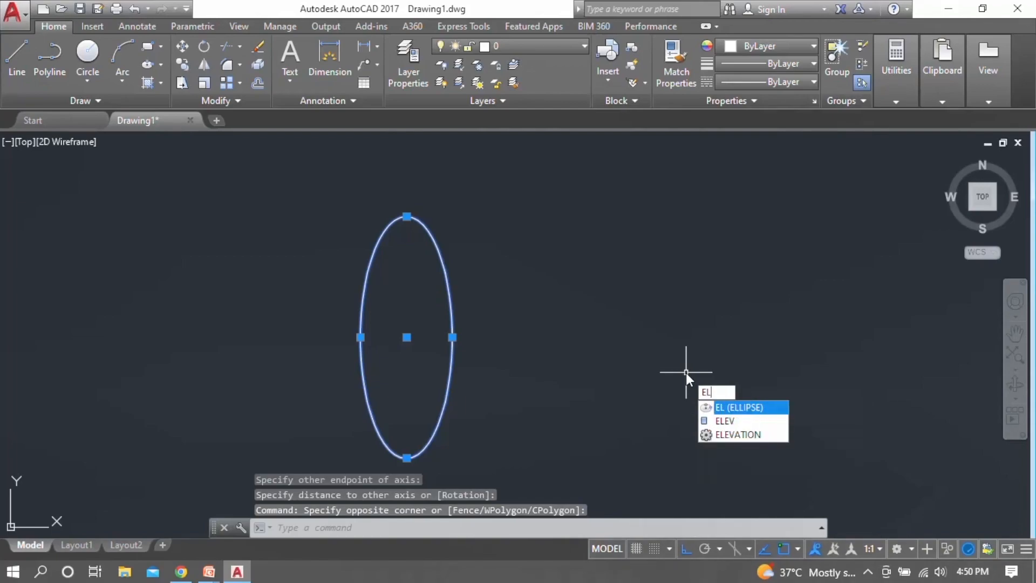
key("Return")
left_click(574, 356)
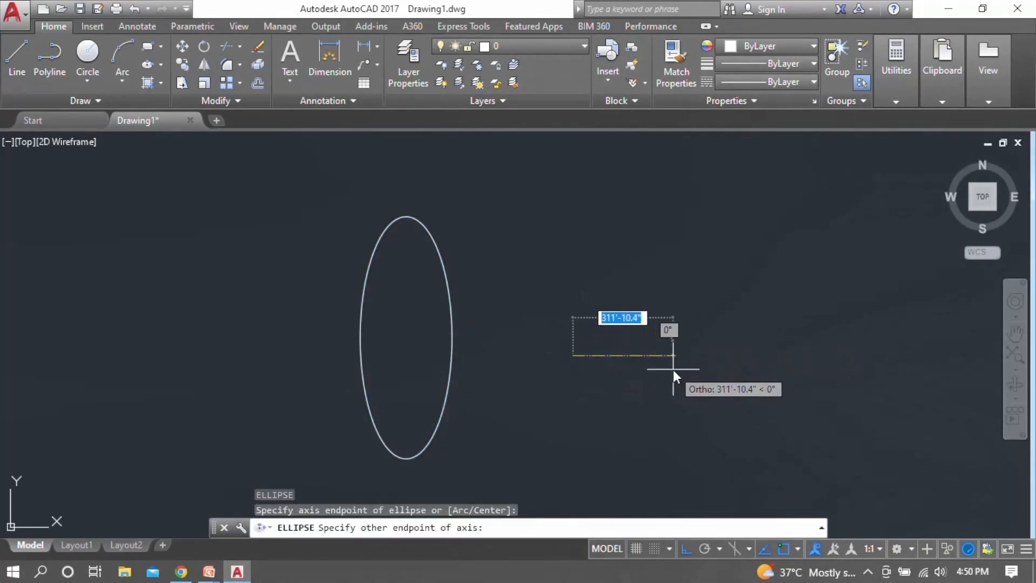
type("100'")
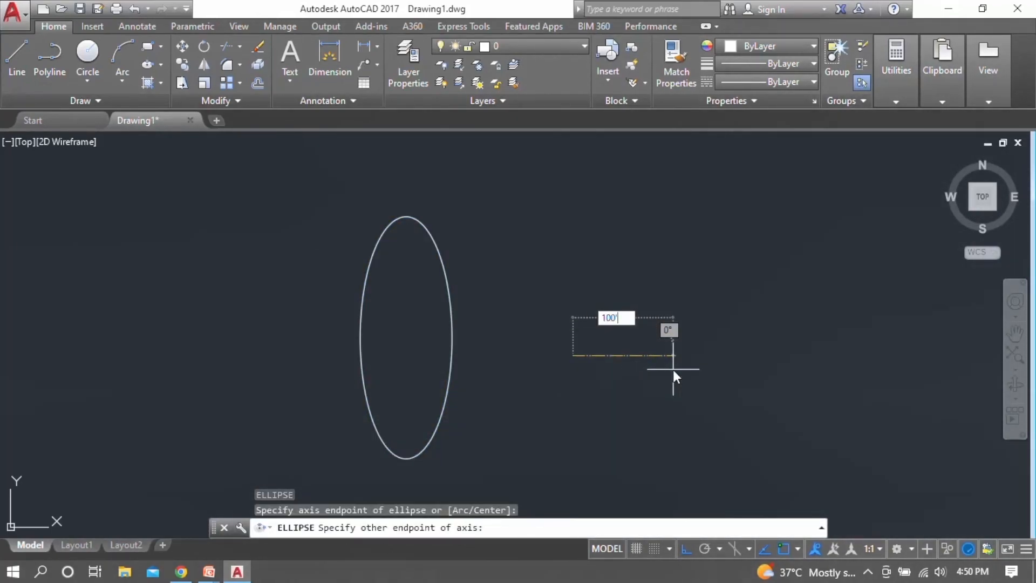
key("Return")
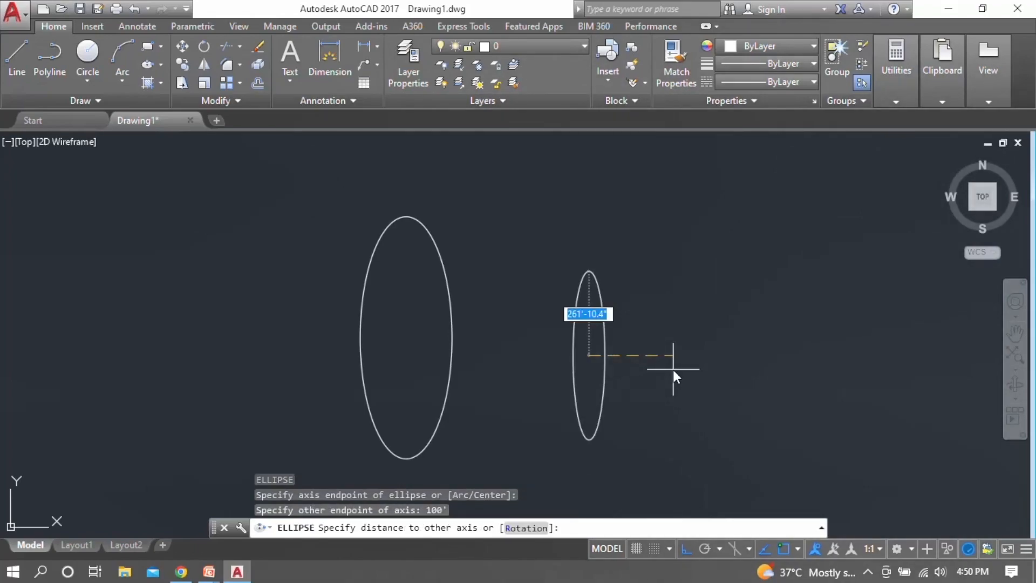
type("20'")
key("Return")
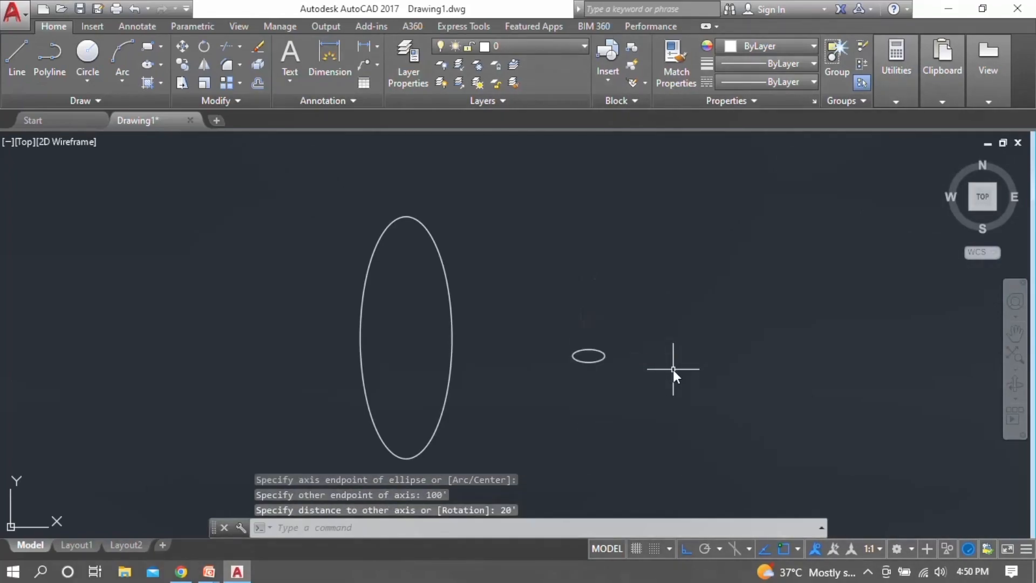
scroll(613, 368, "up", 4)
left_click(616, 377)
left_click(506, 325)
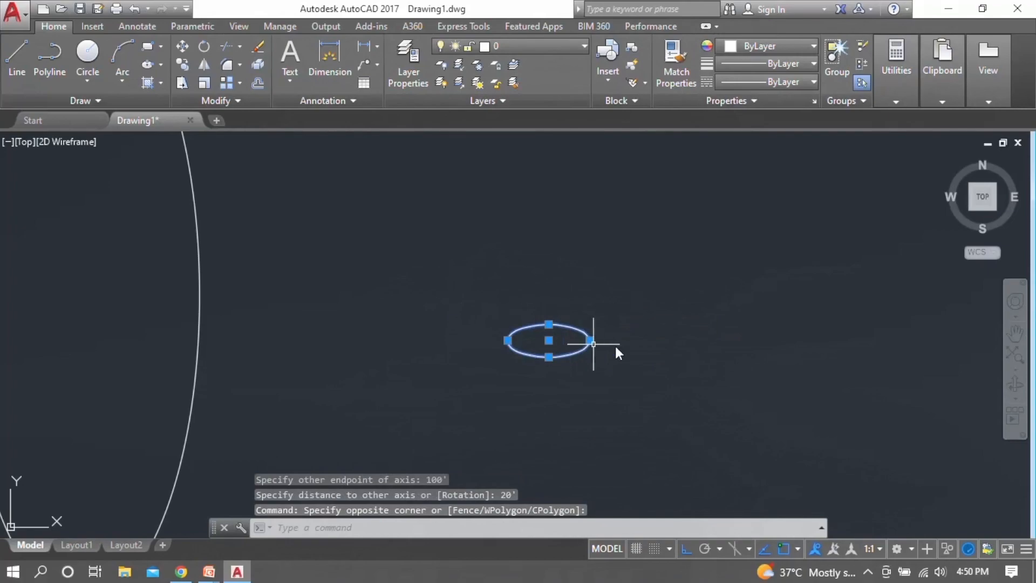
key("Escape")
- Draw an ellipse above the small one with a 100' horizontal axis and a 50' distance to the other axis, and select it
scroll(702, 344, "down", 2)
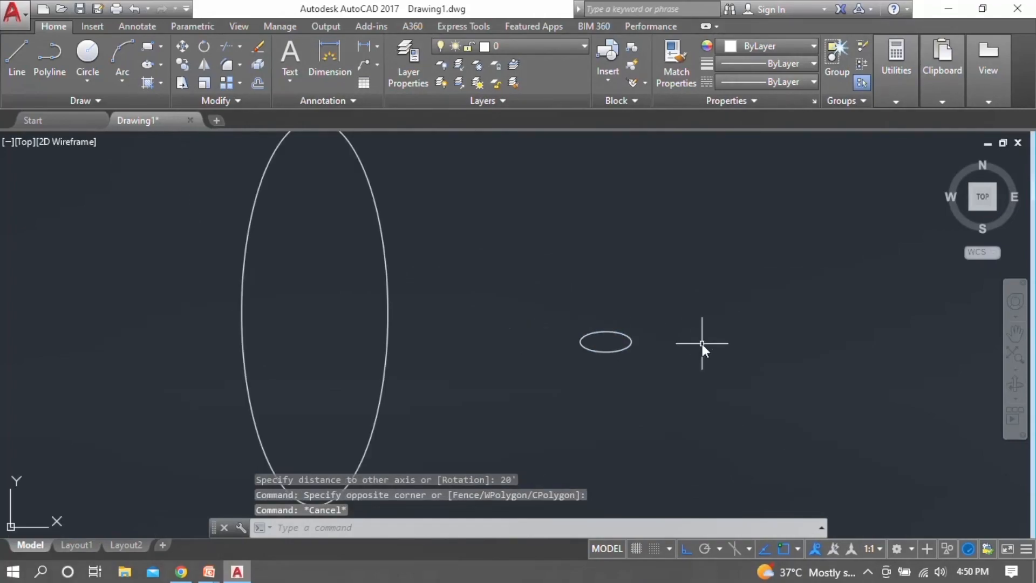
type("EL")
key("Return")
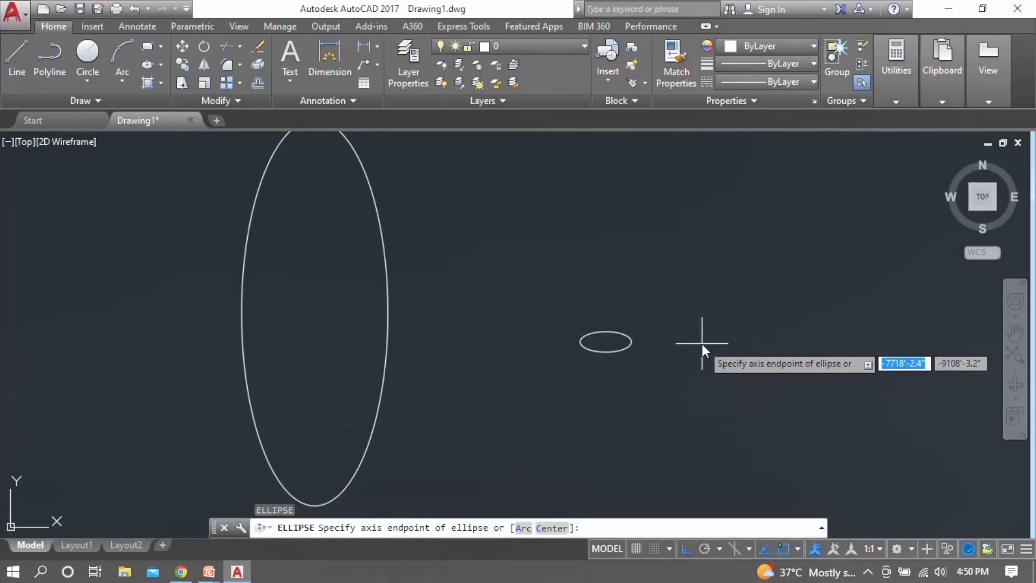
left_click(594, 243)
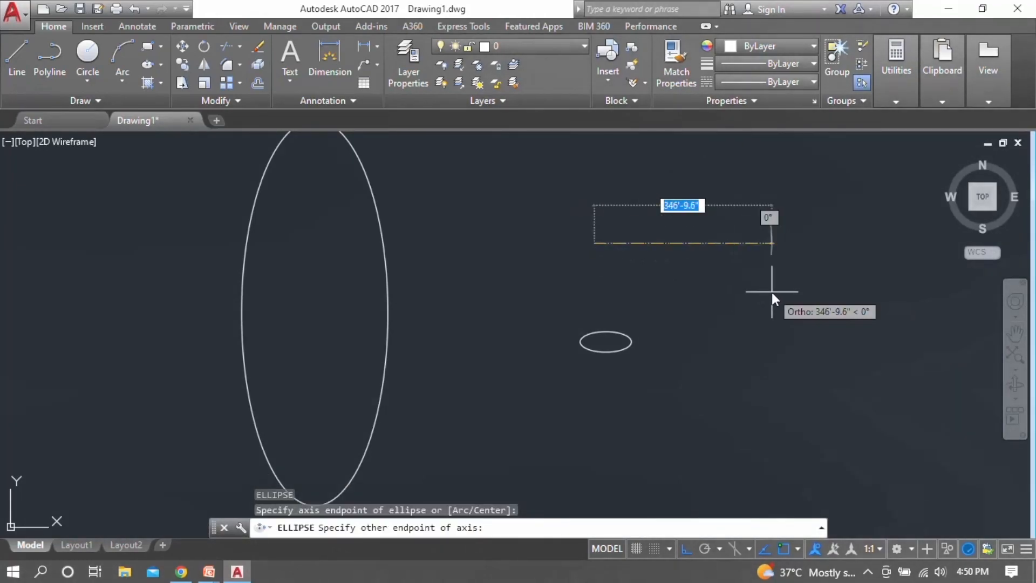
type("100'")
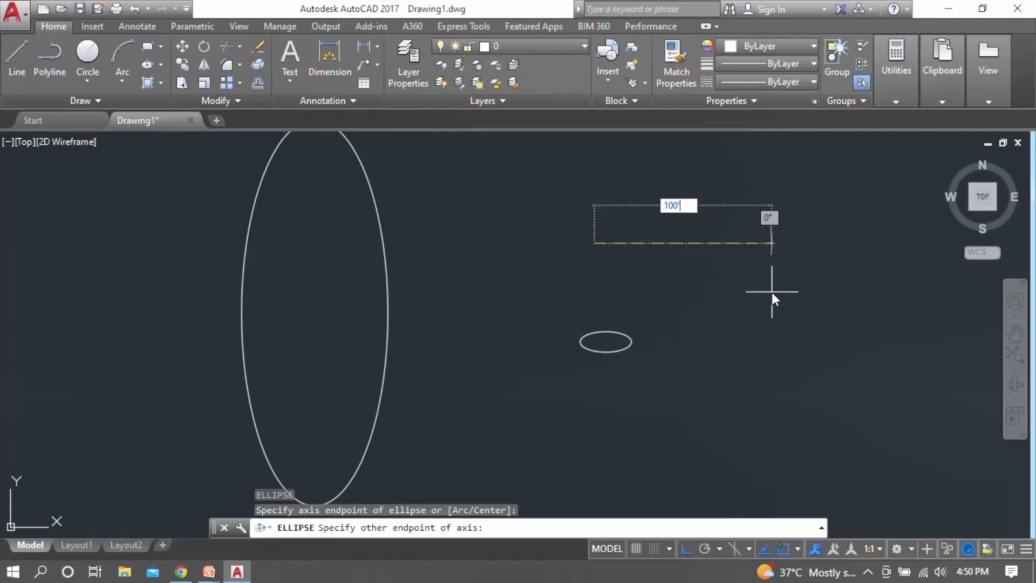
key("Return")
type("5")
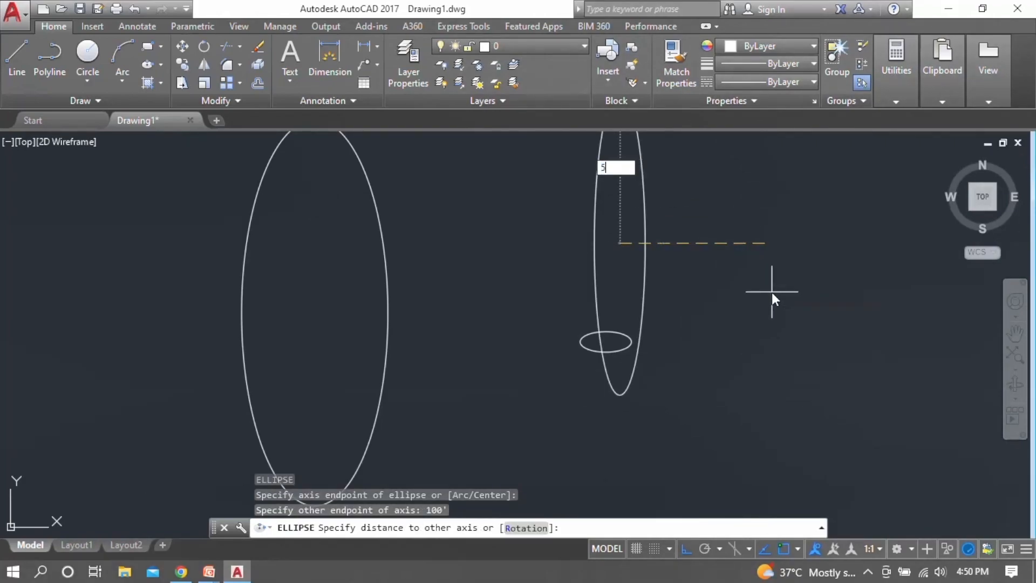
type("0'")
key("Return")
scroll(617, 219, "up", 5)
left_click(819, 287)
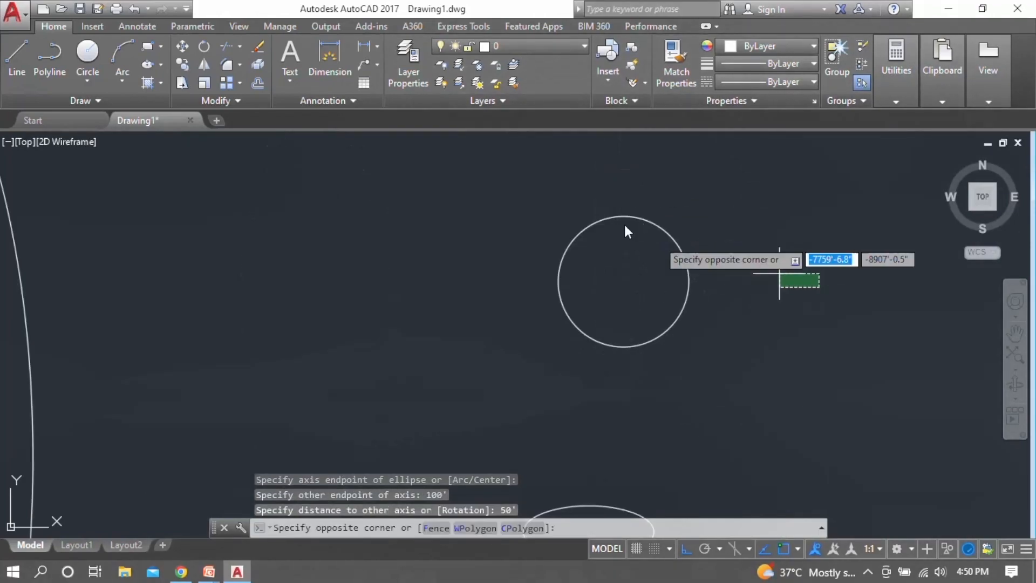
left_click(669, 278)
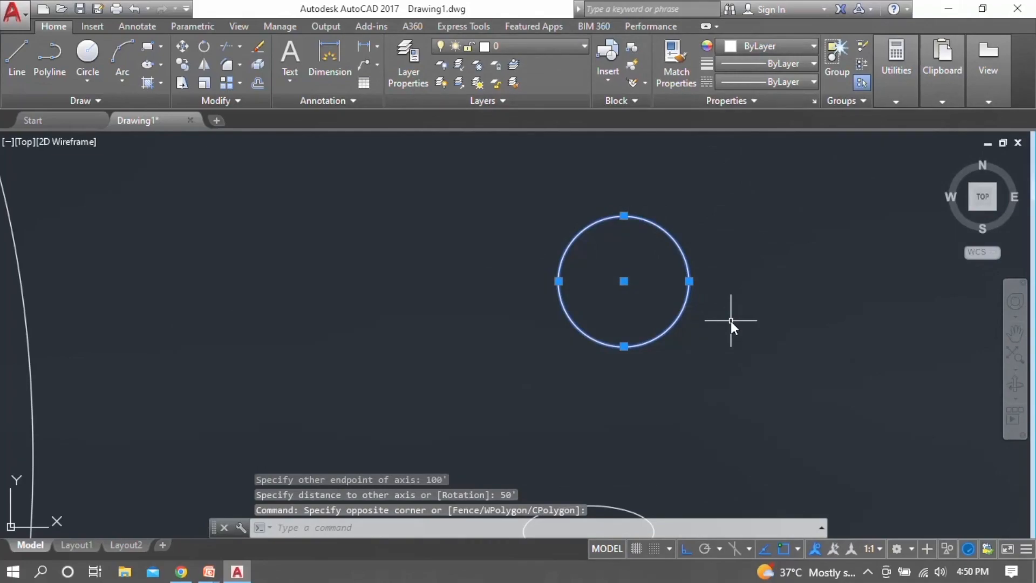
scroll(698, 307, "down", 1)
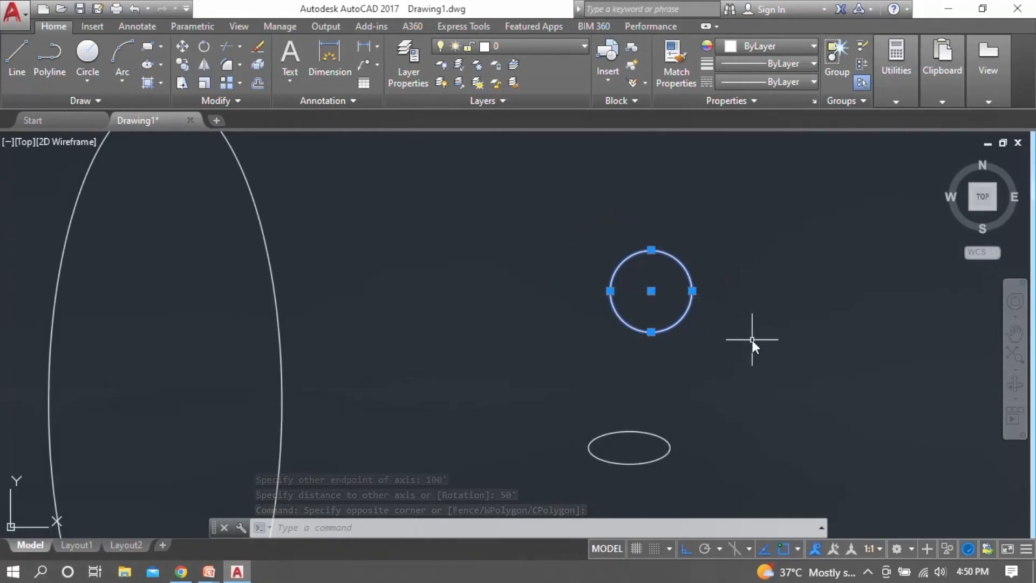
- Switch to the PowerPoint slide show to read the Polygon and Donut command notes, and return to AutoCAD
mouse_move(208, 572)
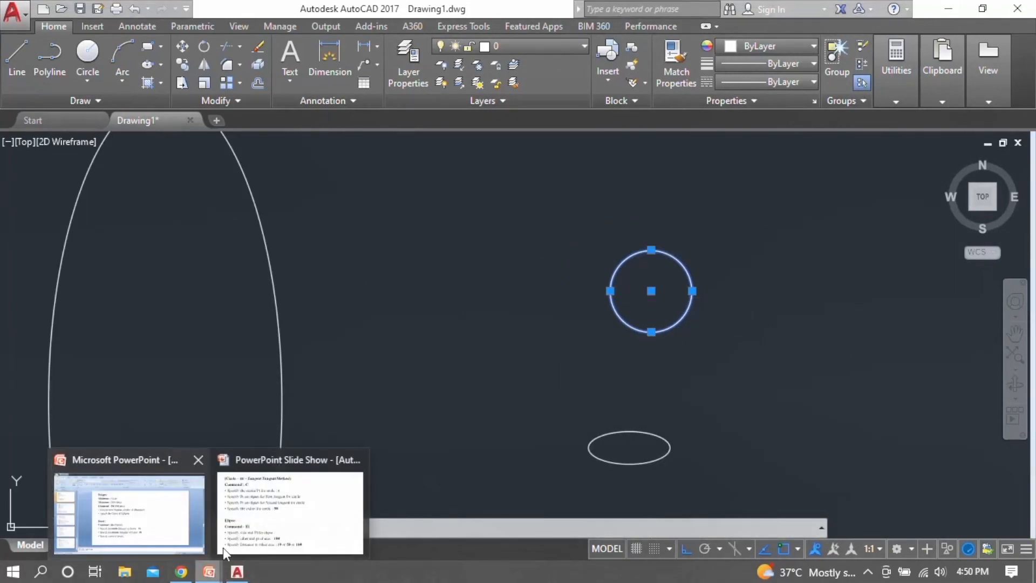
left_click(294, 502)
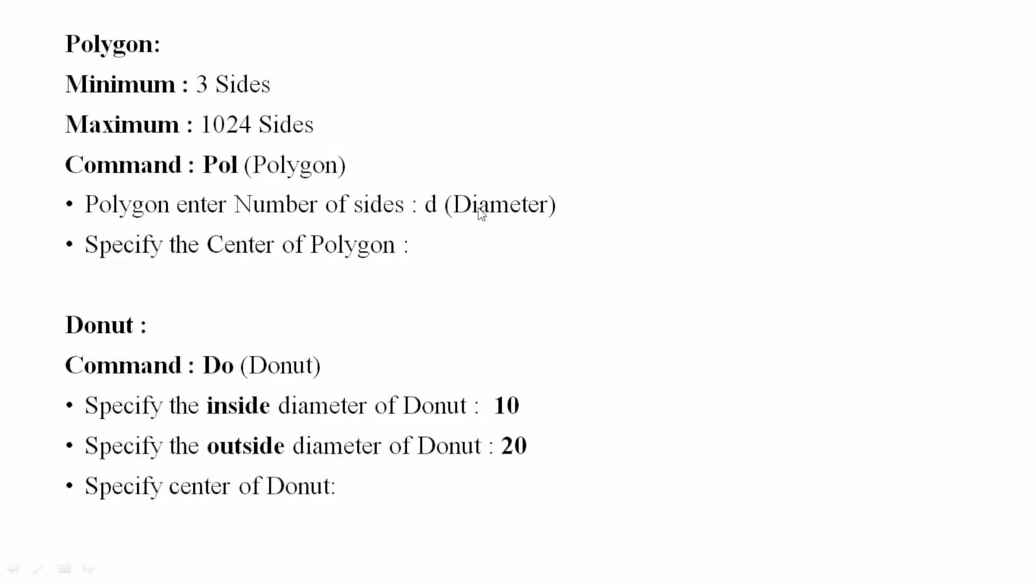
key("super")
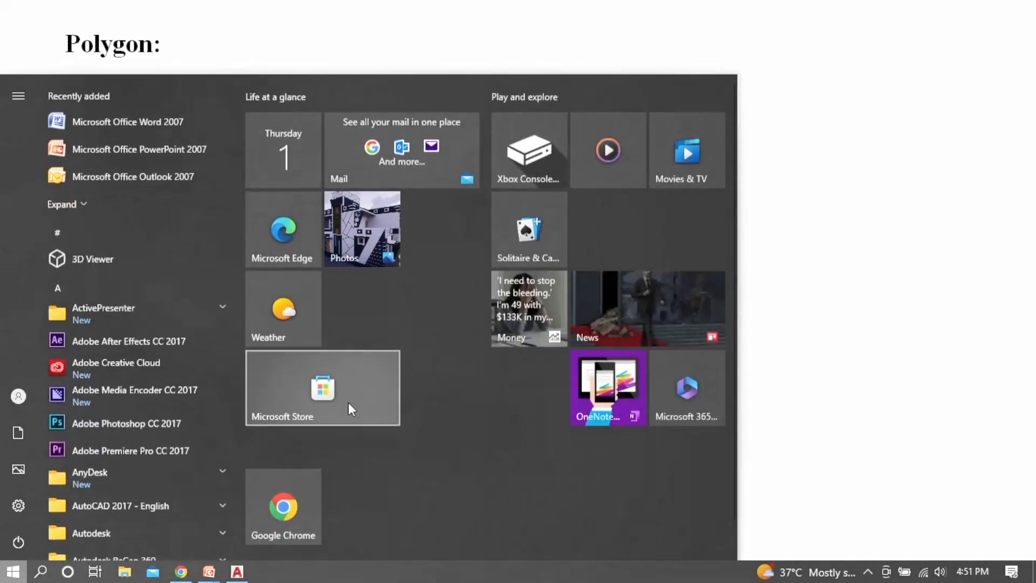
left_click(238, 572)
- Draw a three-sided polygon inscribed in a circle, pointing upward, in the empty space beside the ellipses
type("p")
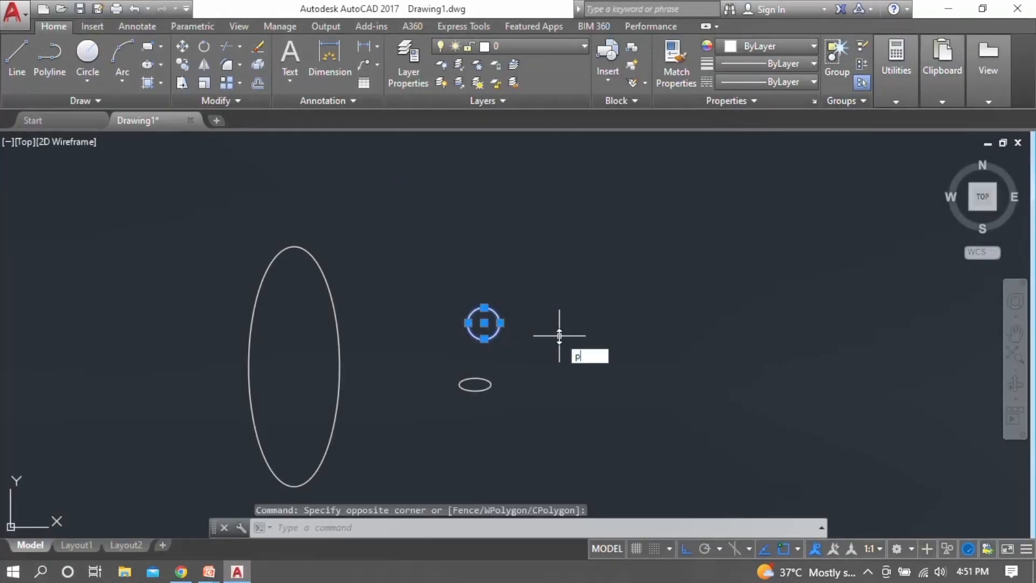
type("ol")
key("Return")
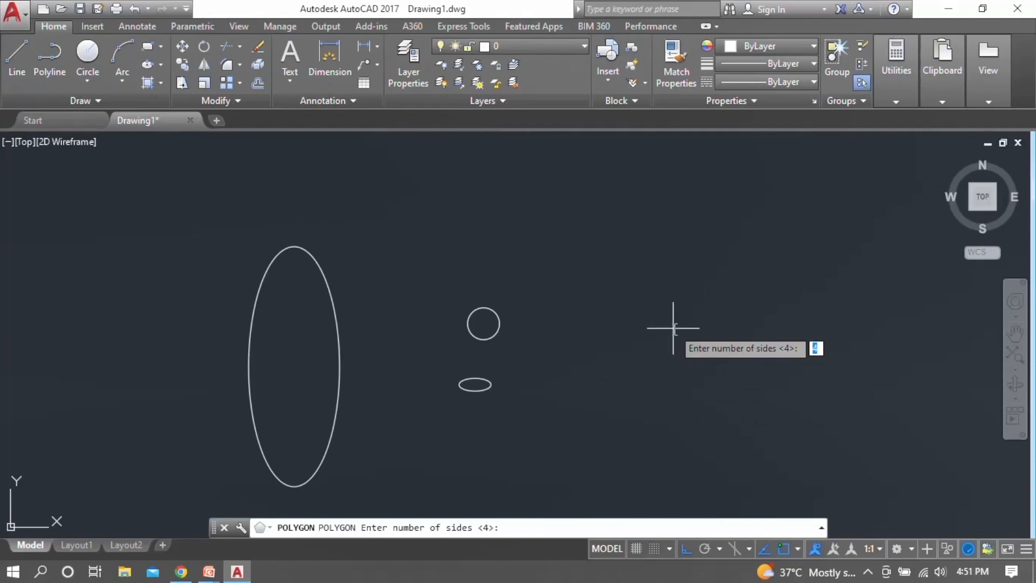
type("3")
key("Return")
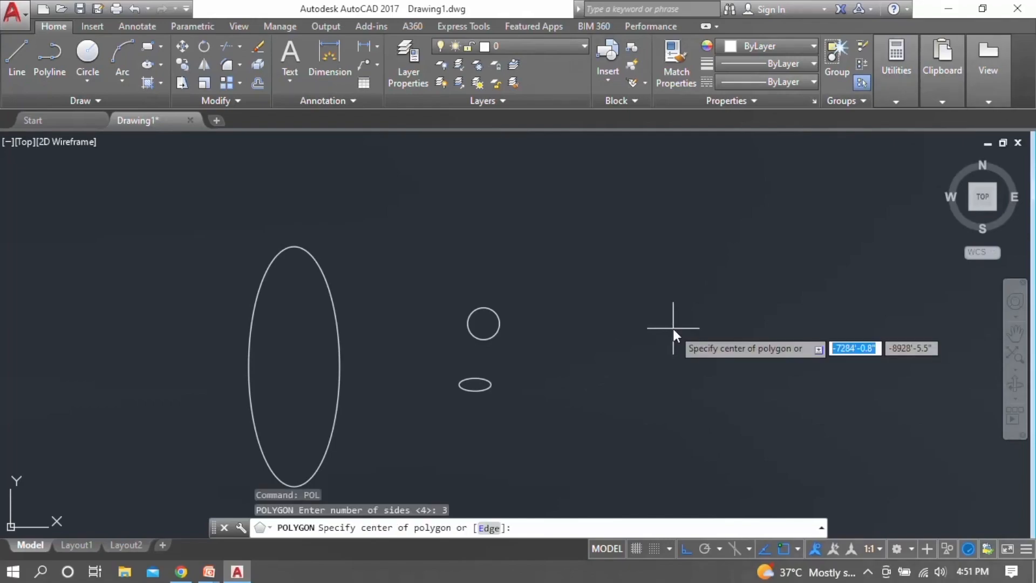
left_click(702, 302)
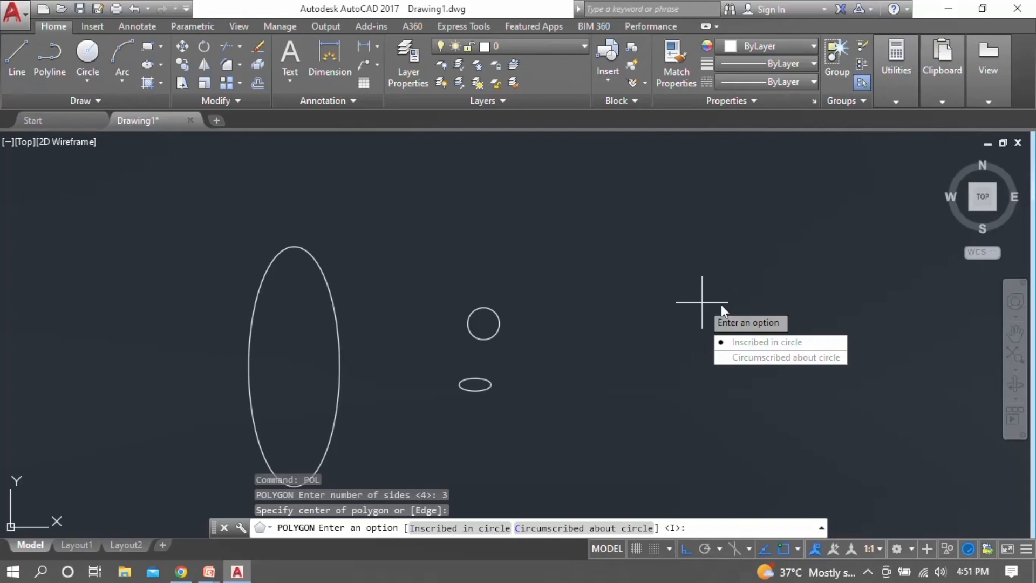
key("Return")
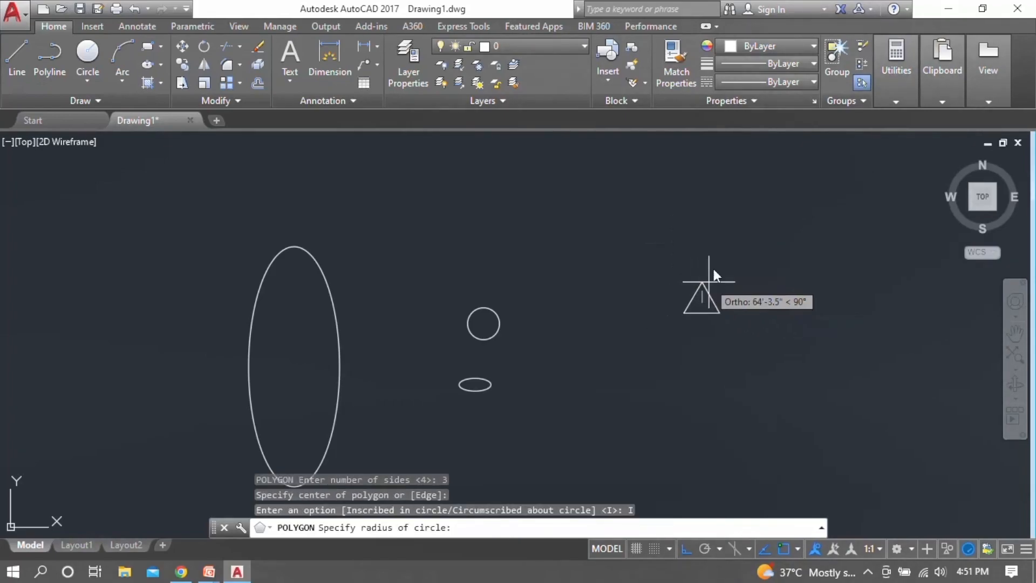
left_click(715, 224)
- Select the triangle with crossing windows to examine whether its sides form one object, and clear the selection
left_click(763, 391)
left_click(710, 302)
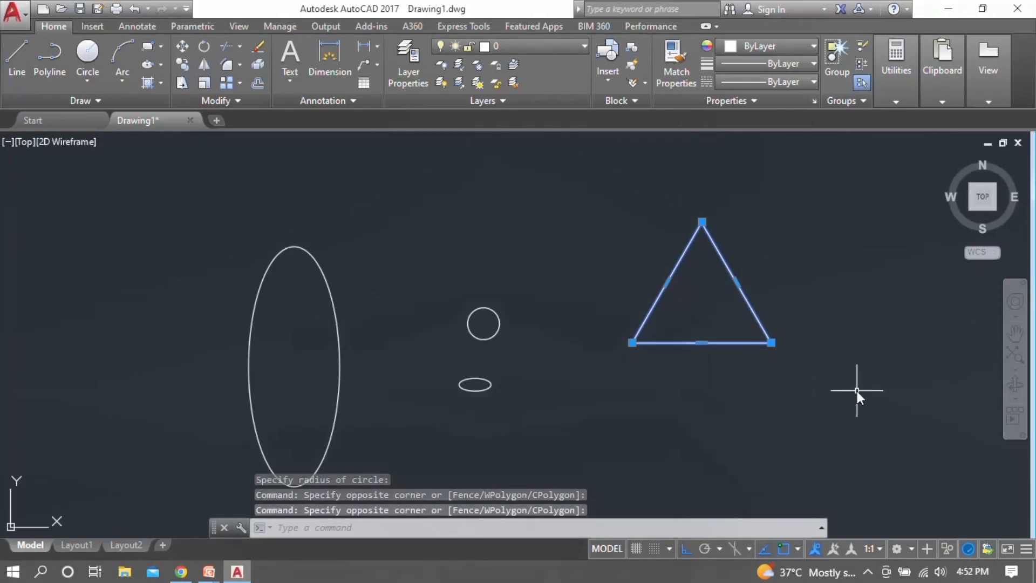
left_click(844, 389)
left_click(711, 292)
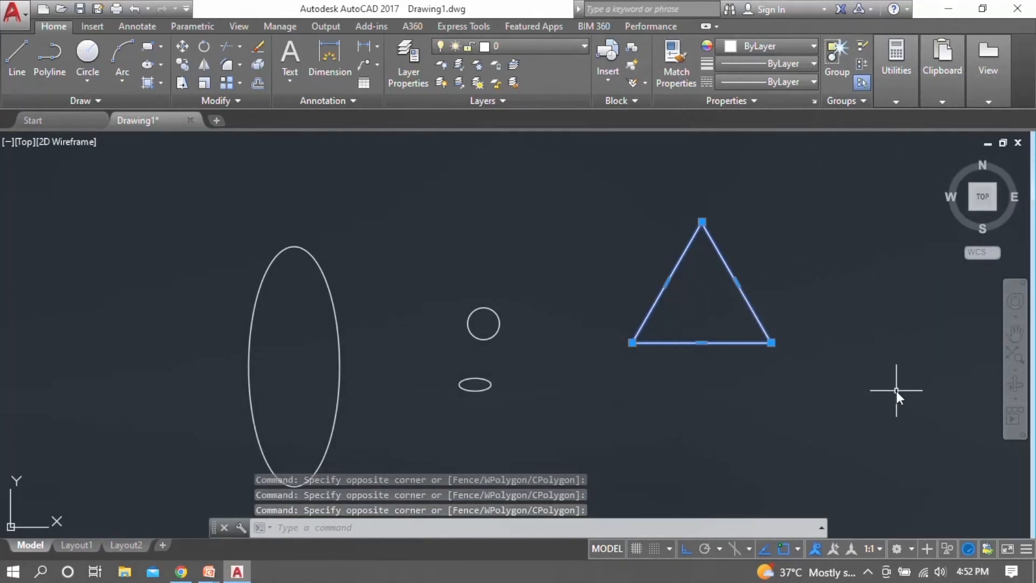
key("Escape")
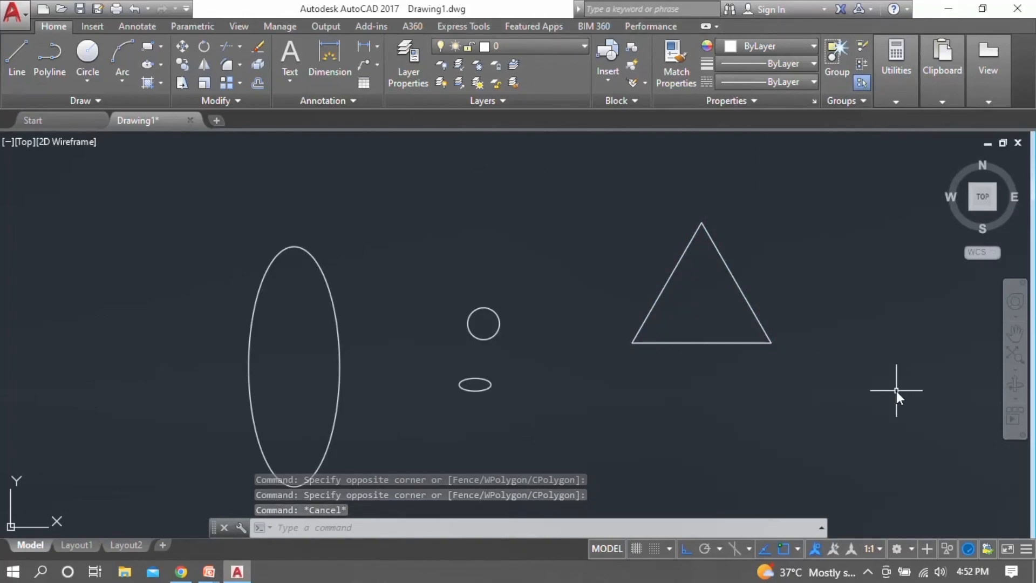
left_click(871, 357)
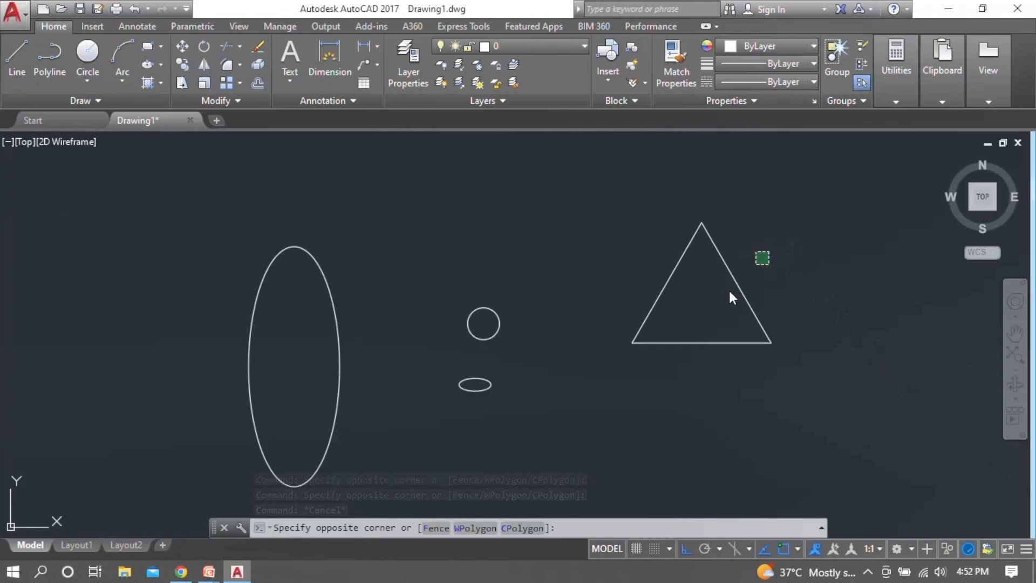
left_click(758, 256)
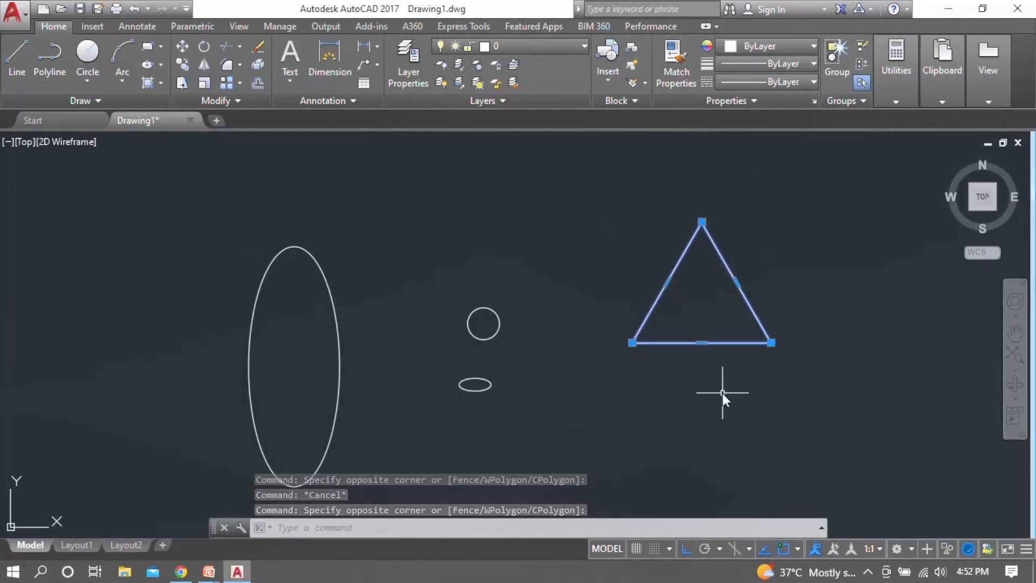
key("Escape")
- Draw a closed four-sided box of separate lines freehand below the triangle
type("l")
key("Return")
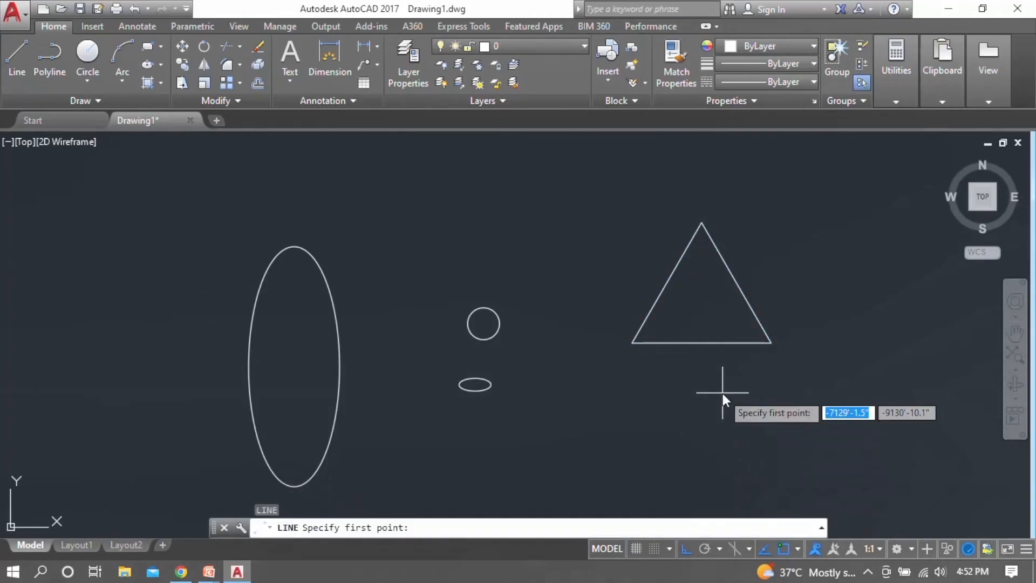
left_click(579, 423)
left_click(696, 424)
left_click(697, 366)
left_click(576, 367)
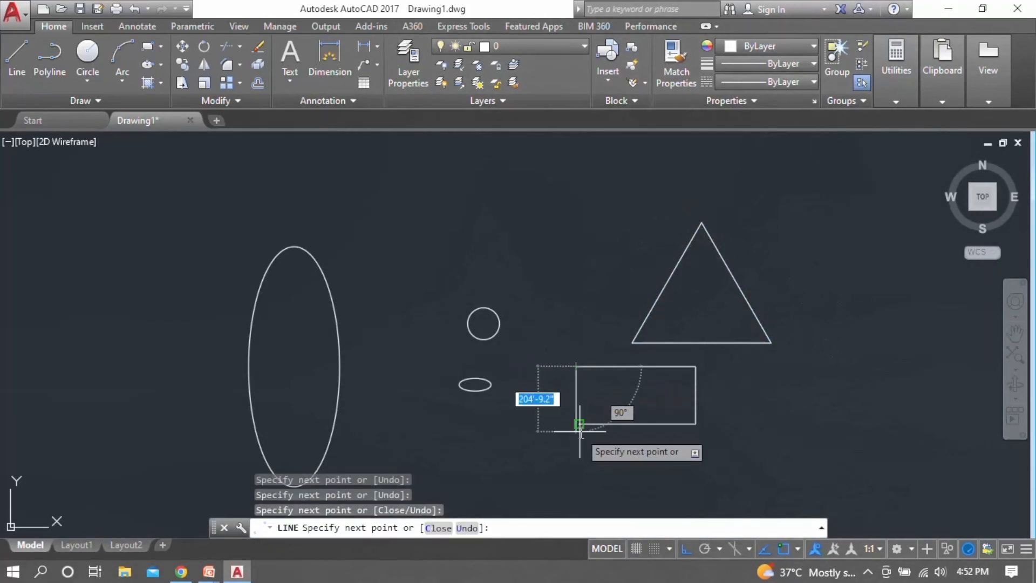
left_click(579, 424)
key("Escape")
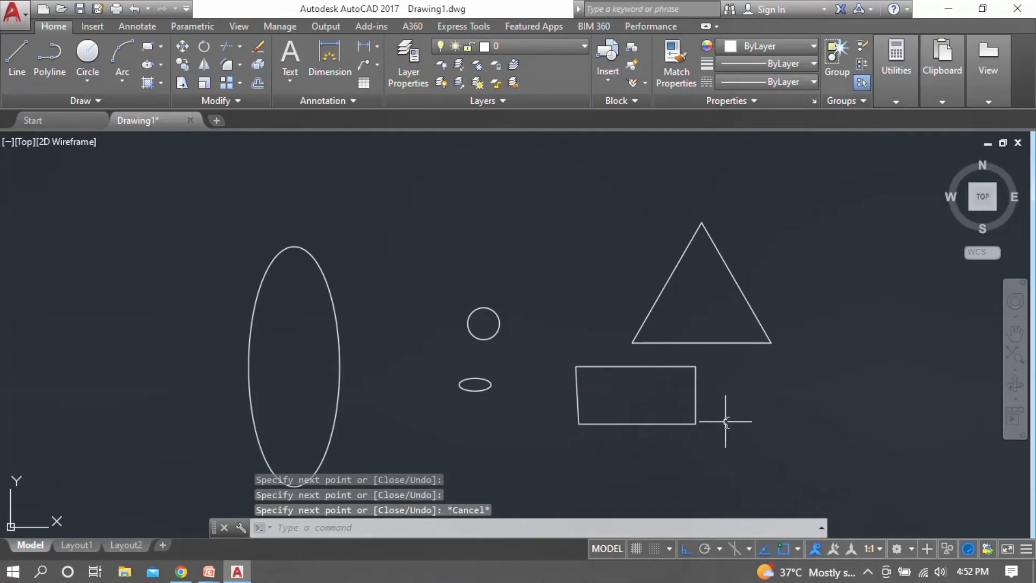
- Select one vertical line of the box and the triangle to compare how they select, and clear the selection
left_click(722, 411)
left_click(658, 384)
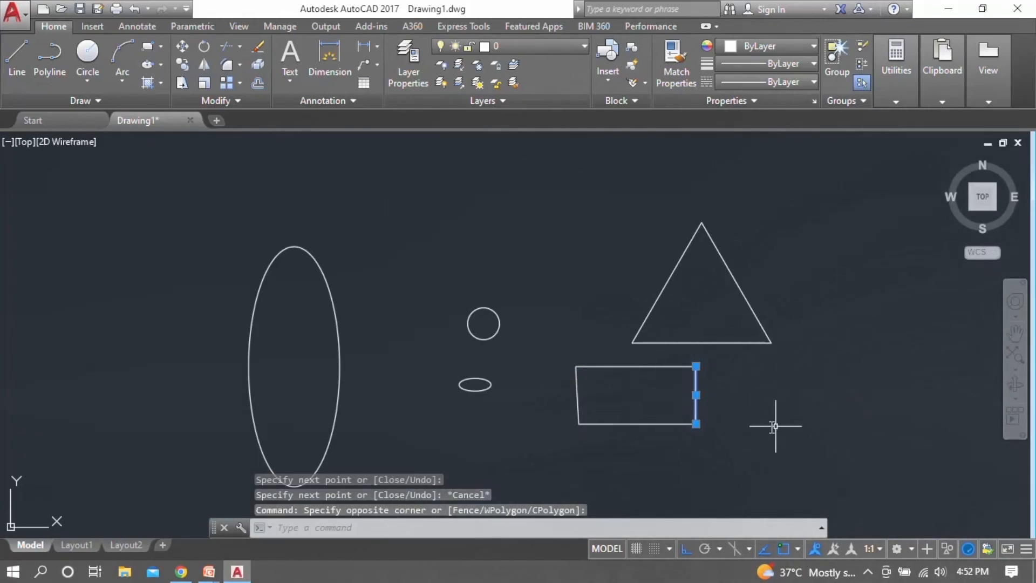
left_click(777, 236)
left_click(728, 289)
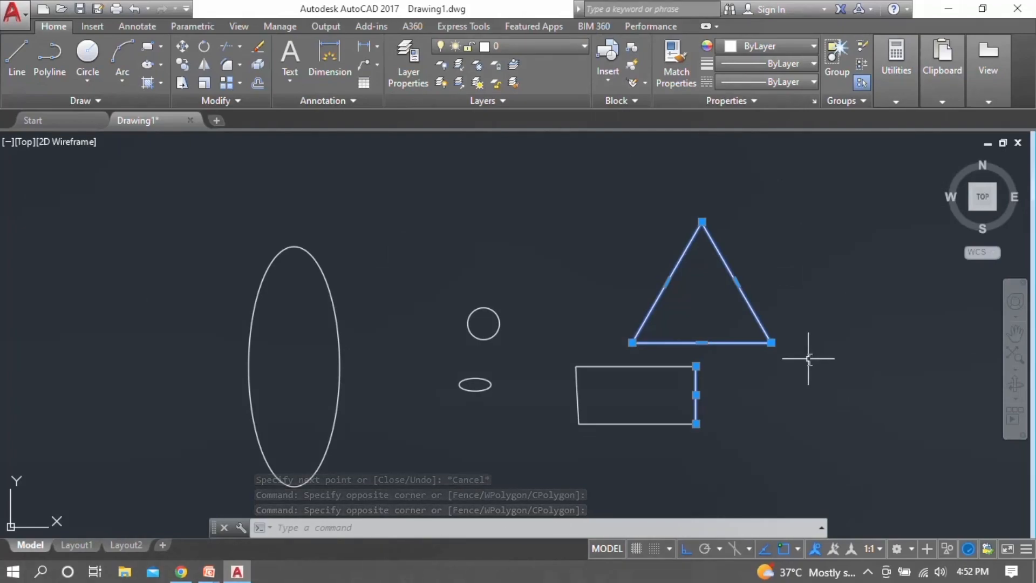
key("Escape")
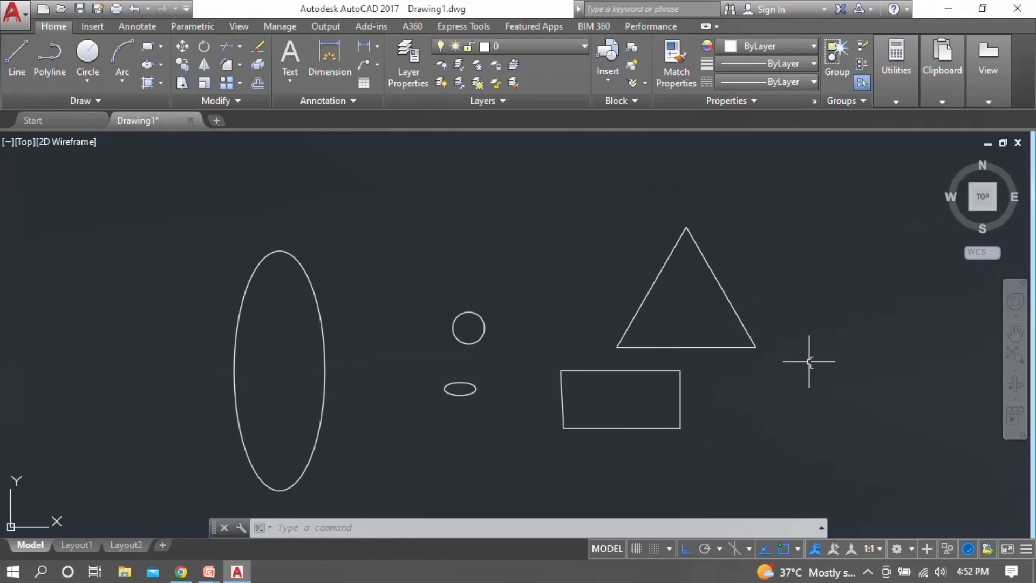
- Draw a circle with a 50' radius in the empty space to the right of the triangle
type("c")
key("Return")
scroll(689, 328, "down", 4)
scroll(818, 275, "up", 2)
left_click(636, 333)
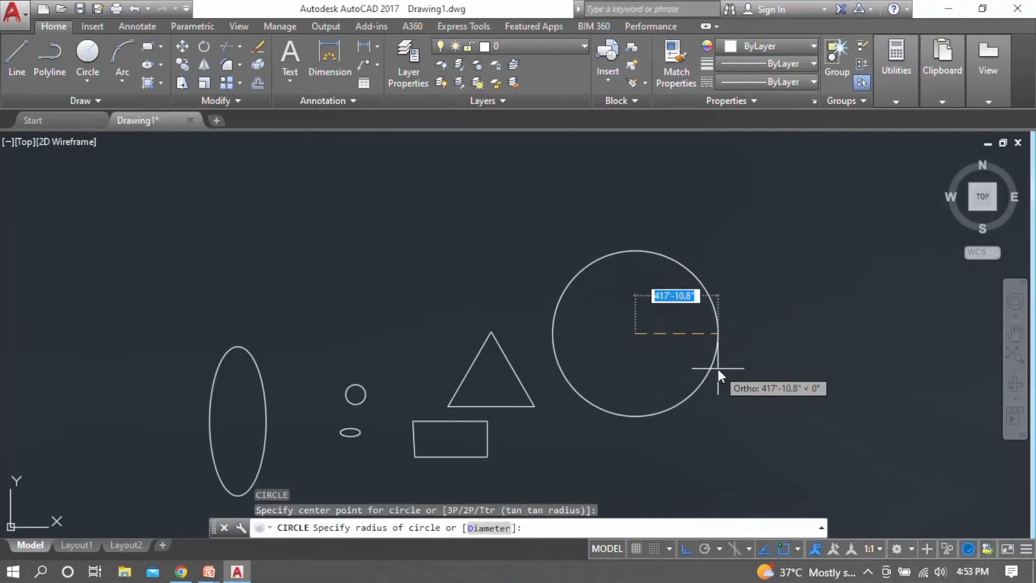
type("50'")
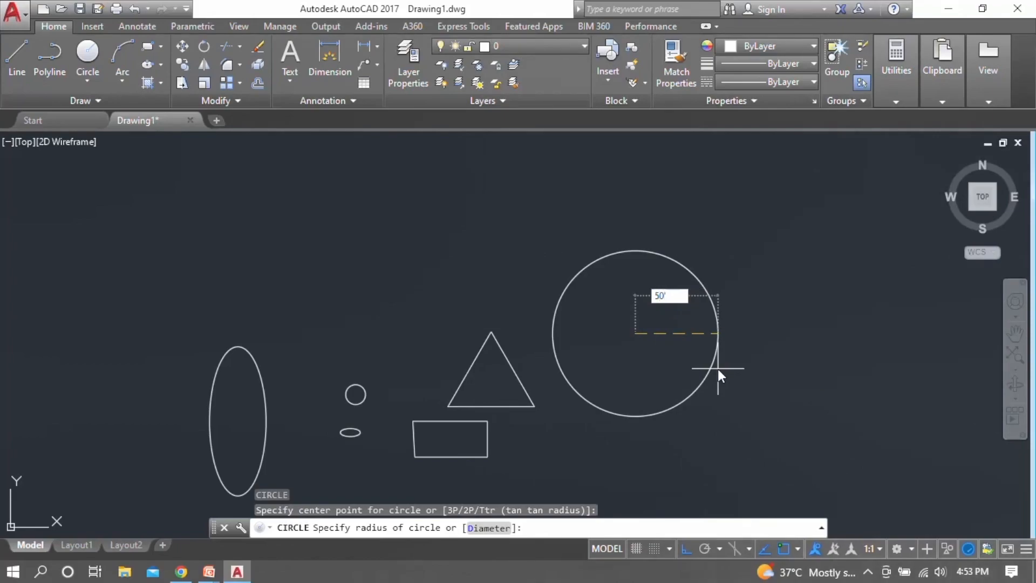
key("Return")
scroll(627, 338, "up", 6)
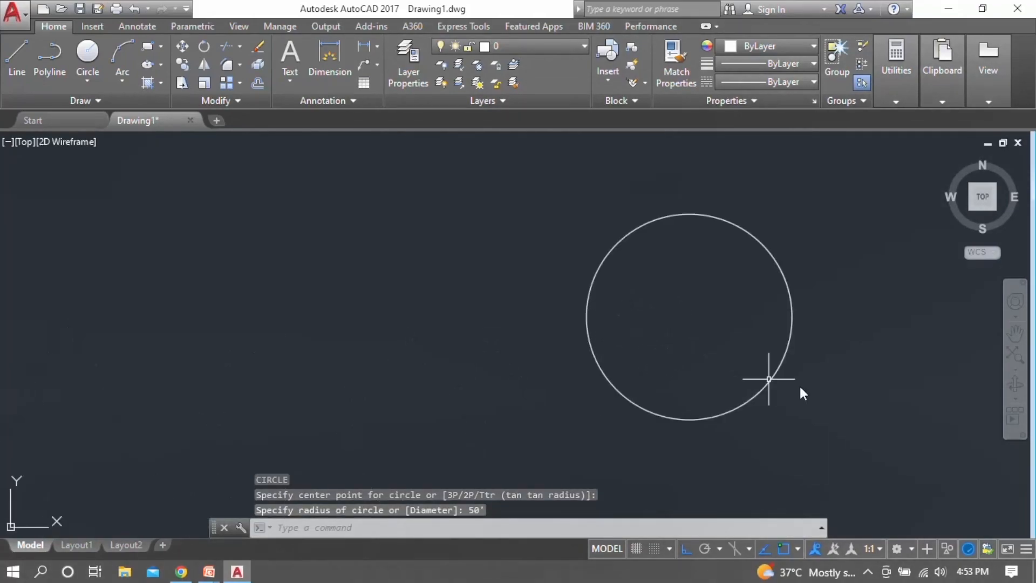
left_click(841, 368)
left_click(793, 297)
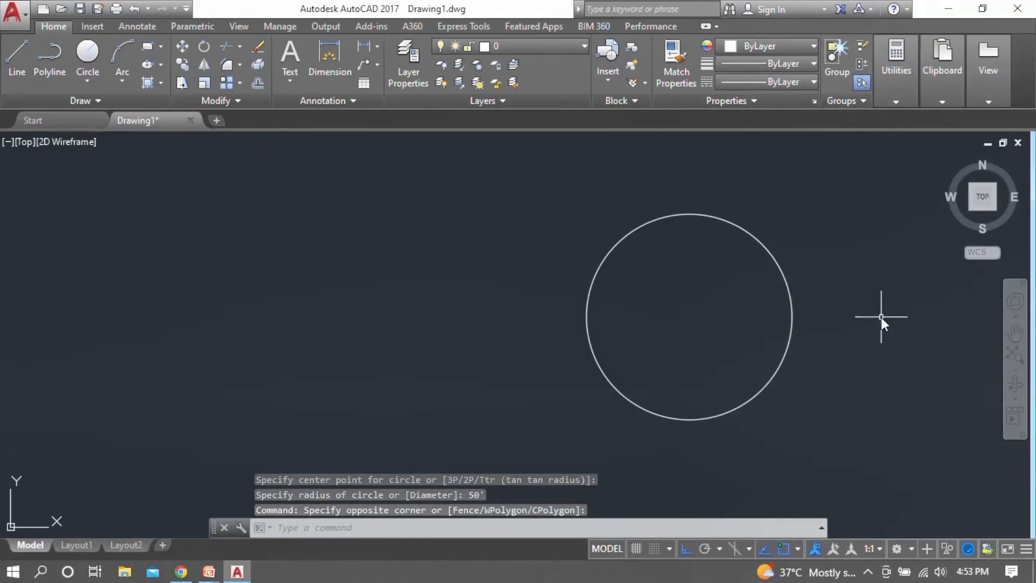
- Draw a ten-sided polygon inscribed in the 50' circle, centred on the circle's centre, with a 50' radius
type("pol")
key("Return")
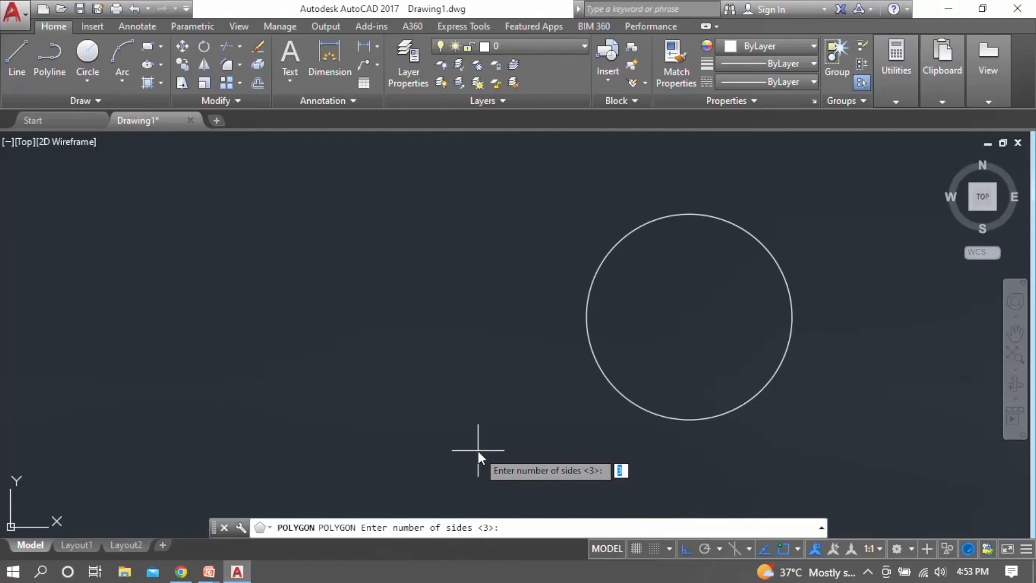
type("10")
key("Return")
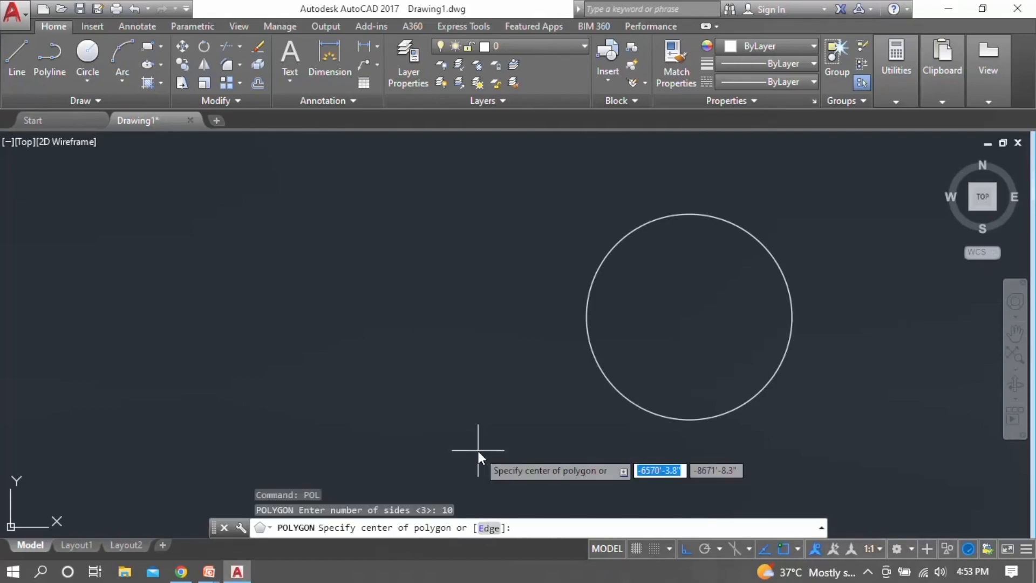
mouse_move(587, 308)
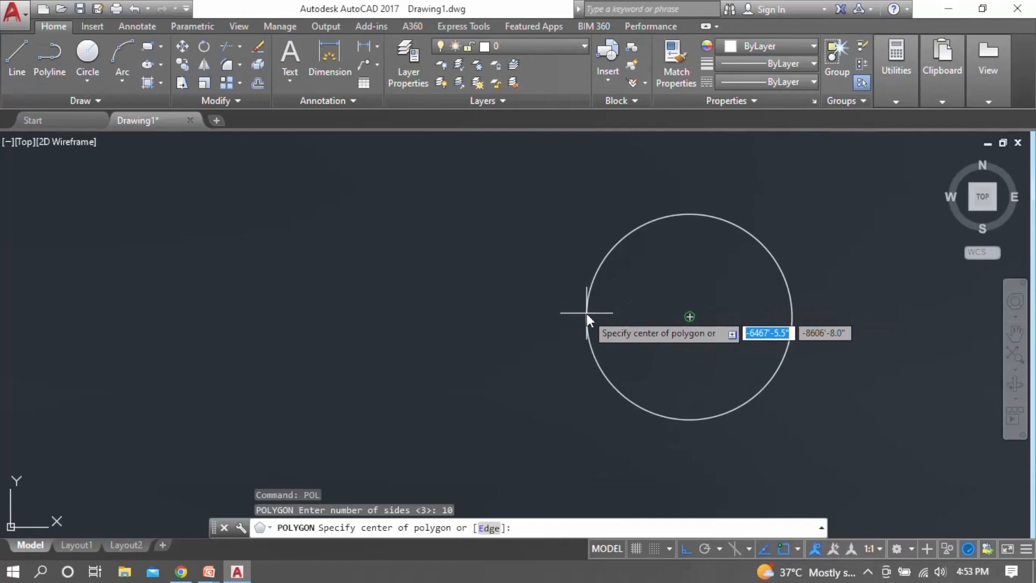
left_click(690, 314)
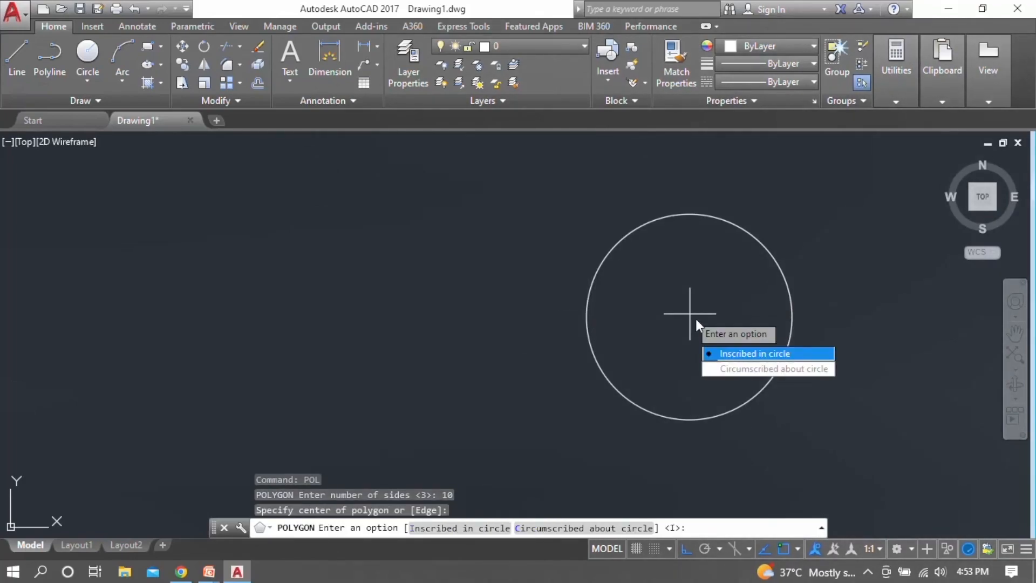
left_click(742, 353)
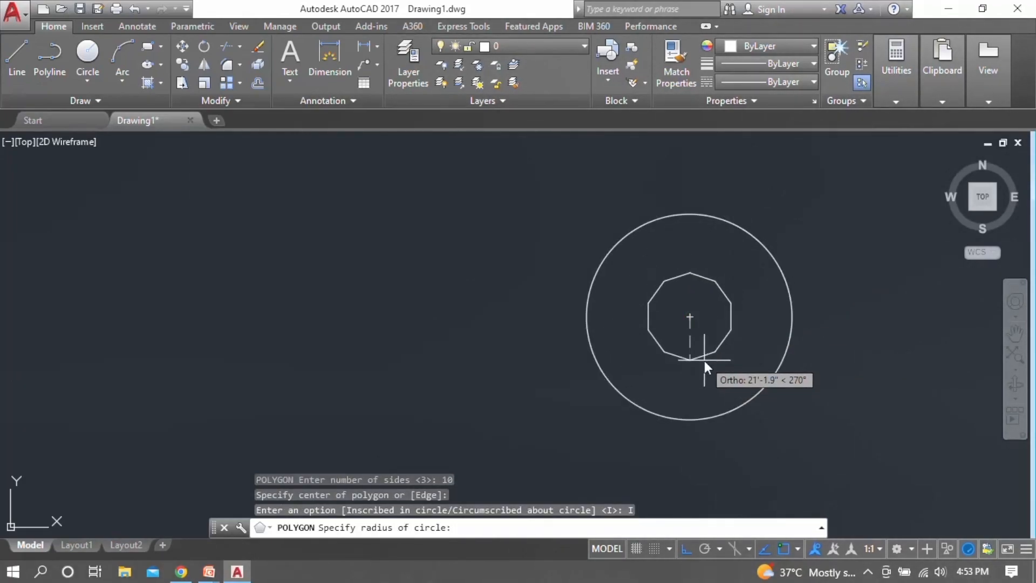
type("50'")
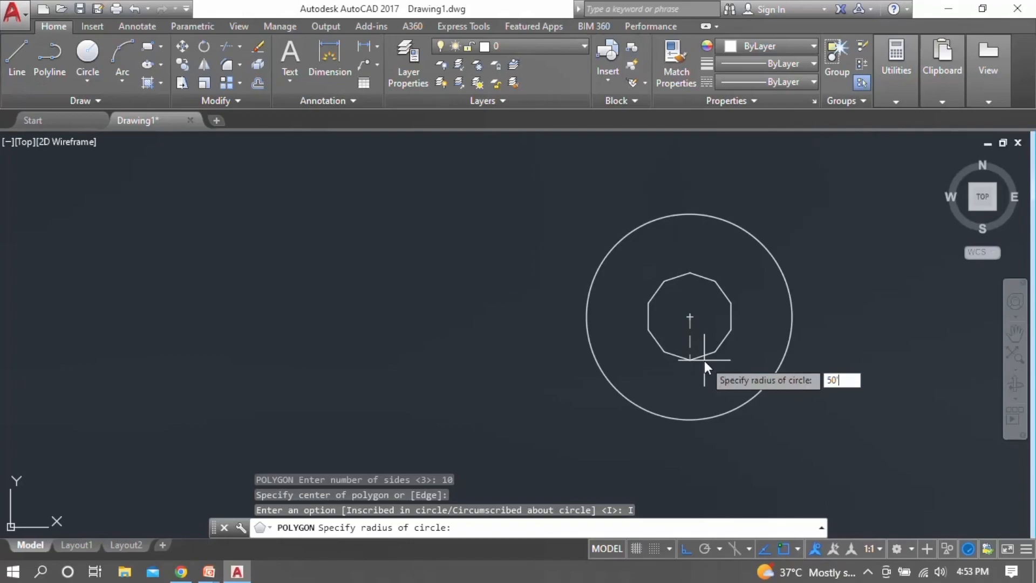
key("Return")
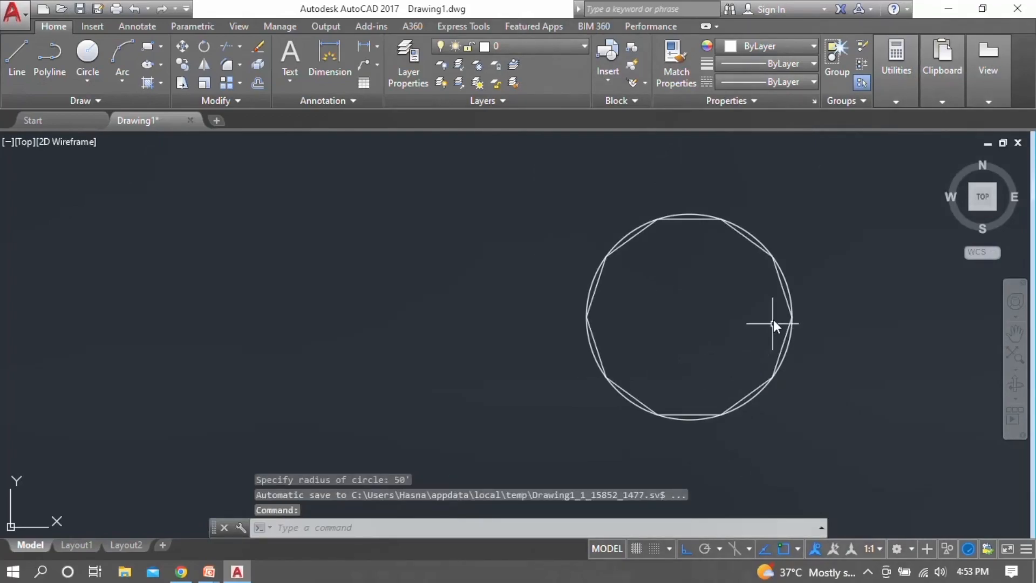
- Select the circle and its inscribed ten-sided polygon with crossing windows to examine where their vertices and edges meet
scroll(772, 297, "up", 5)
left_click(861, 273)
left_click(820, 315)
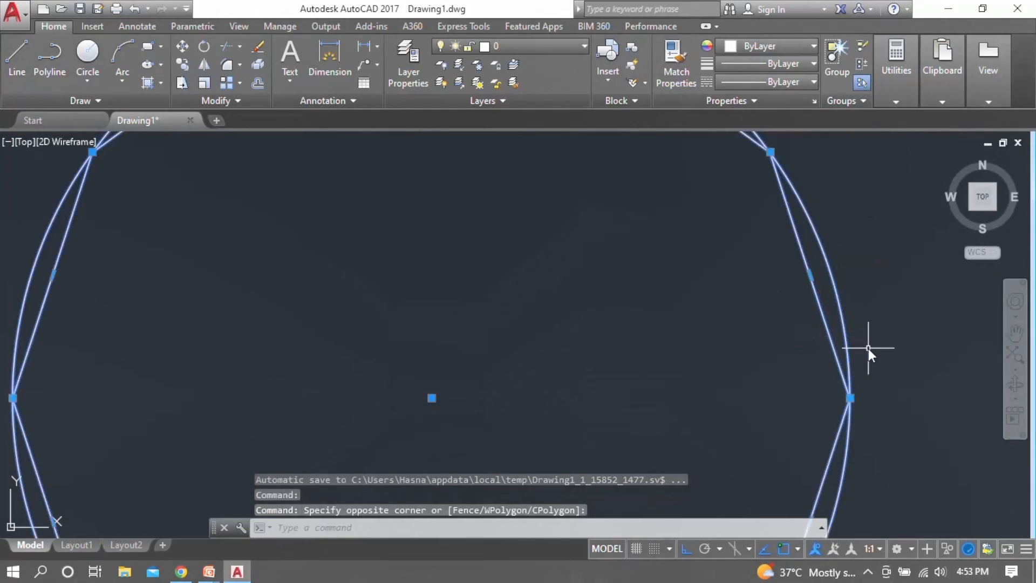
key("Escape")
left_click(831, 329)
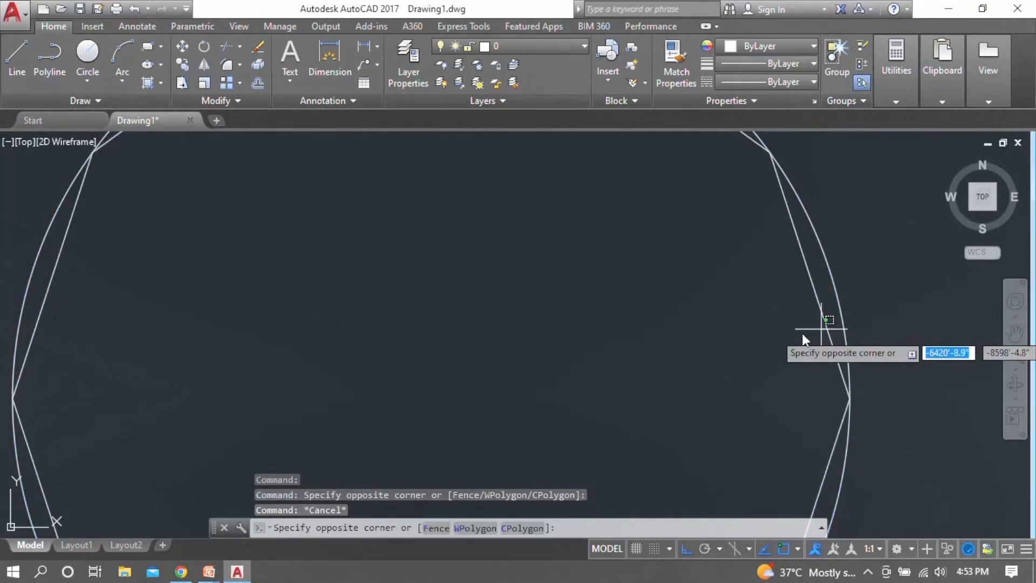
left_click(781, 268)
scroll(676, 317, "down", 4)
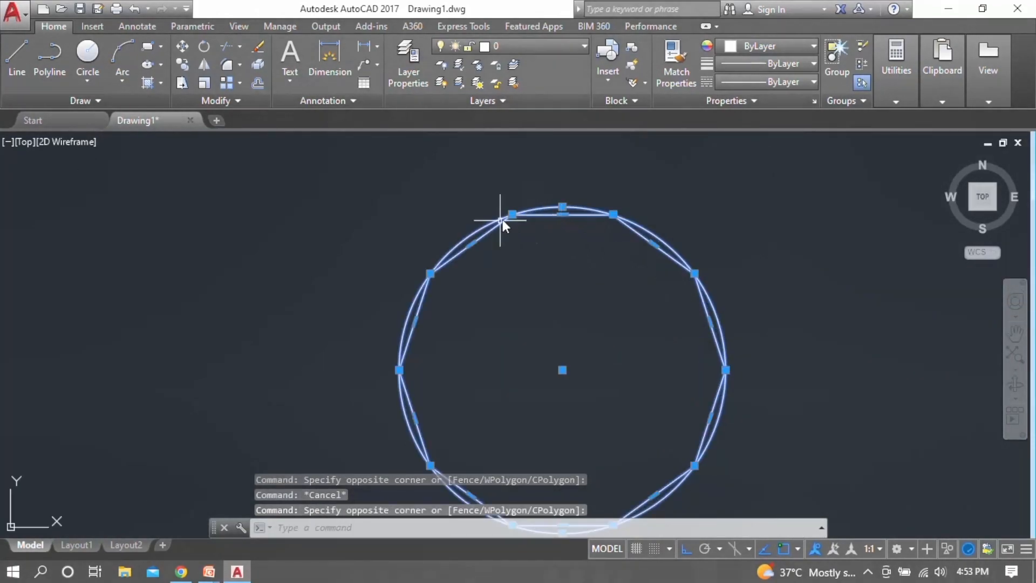
- Draw a second circle with a 100' radius to the right of the circle containing the ten-sided polygon
scroll(428, 380, "down", 2)
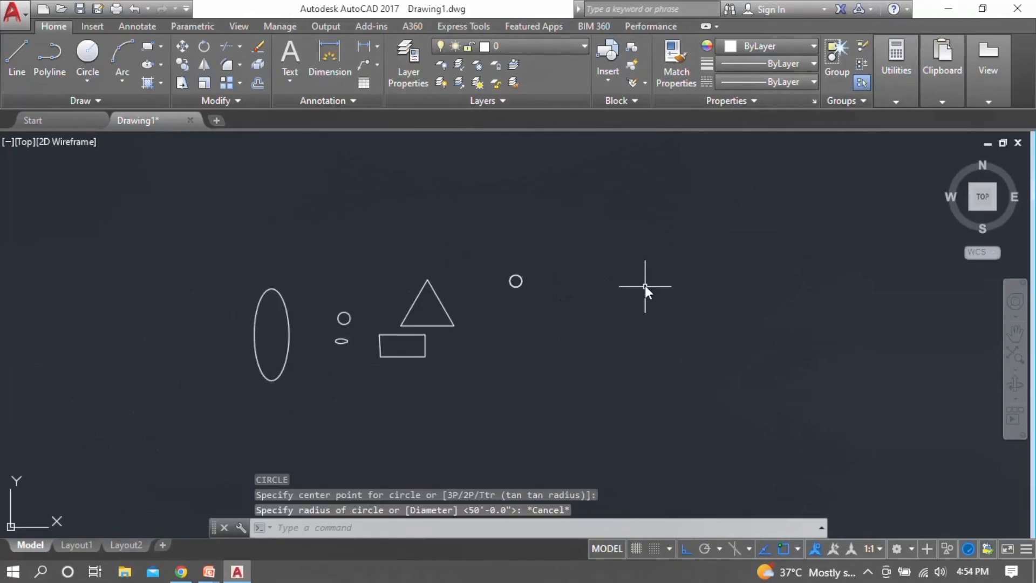
scroll(540, 291, "up", 2)
scroll(538, 301, "up", 2)
key("Return")
left_click(627, 283)
type("100'")
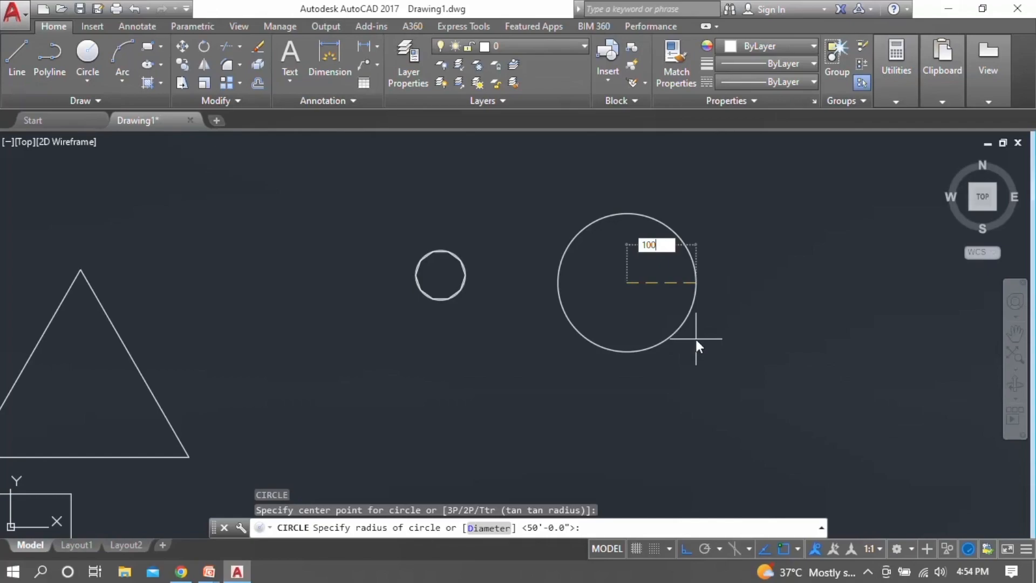
key("Return")
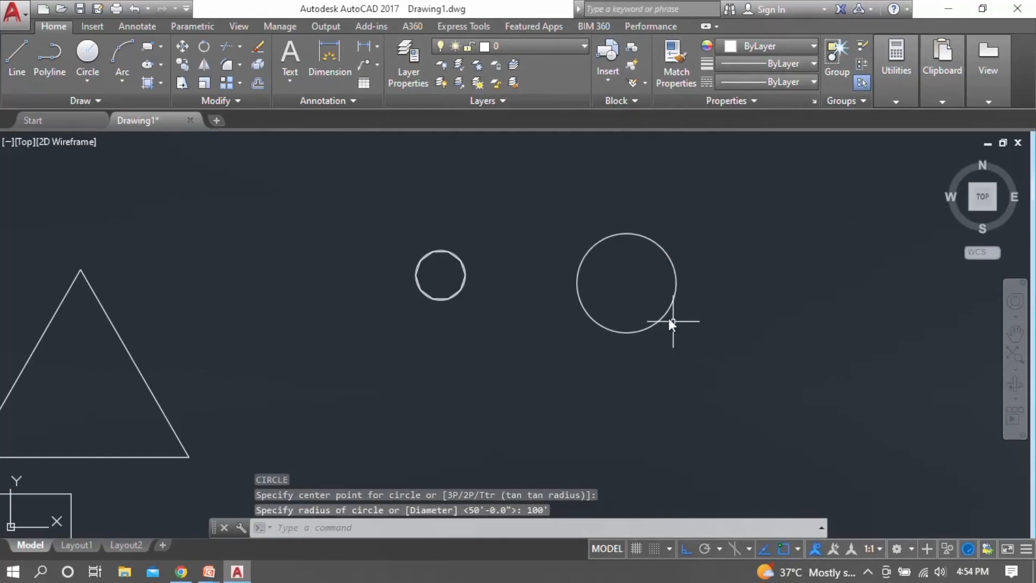
- Draw a five-sided polygon circumscribed about the 100' circle, centred on the circle's centre, with a 100' radius
type("pol")
key("Return")
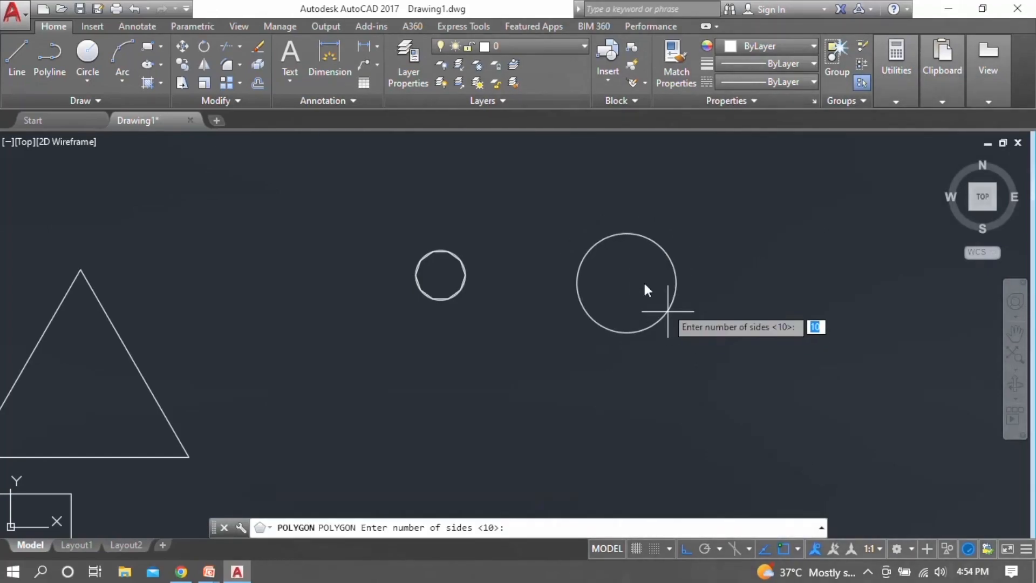
scroll(622, 284, "up", 4)
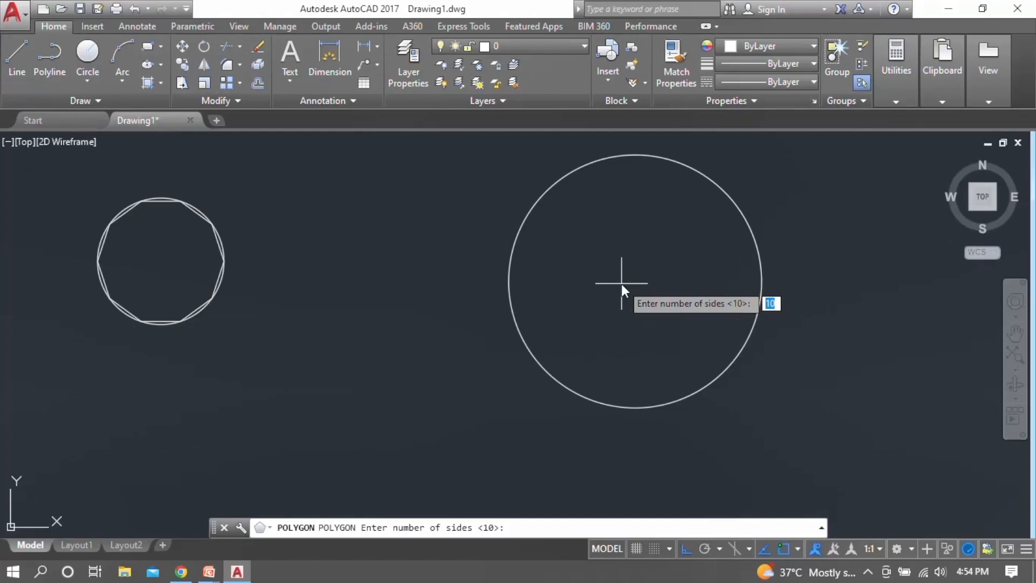
type("5")
key("Return")
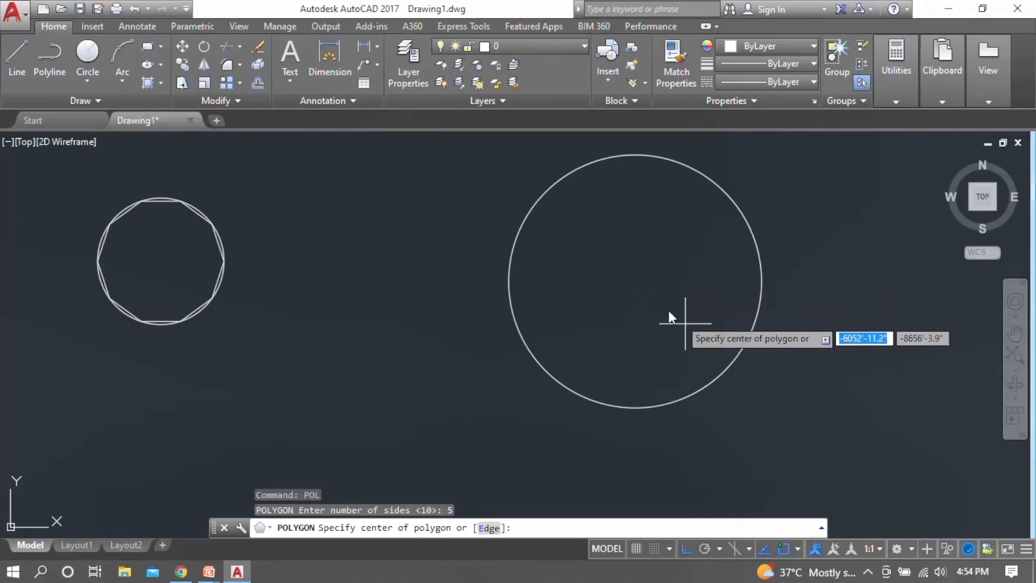
left_click(636, 281)
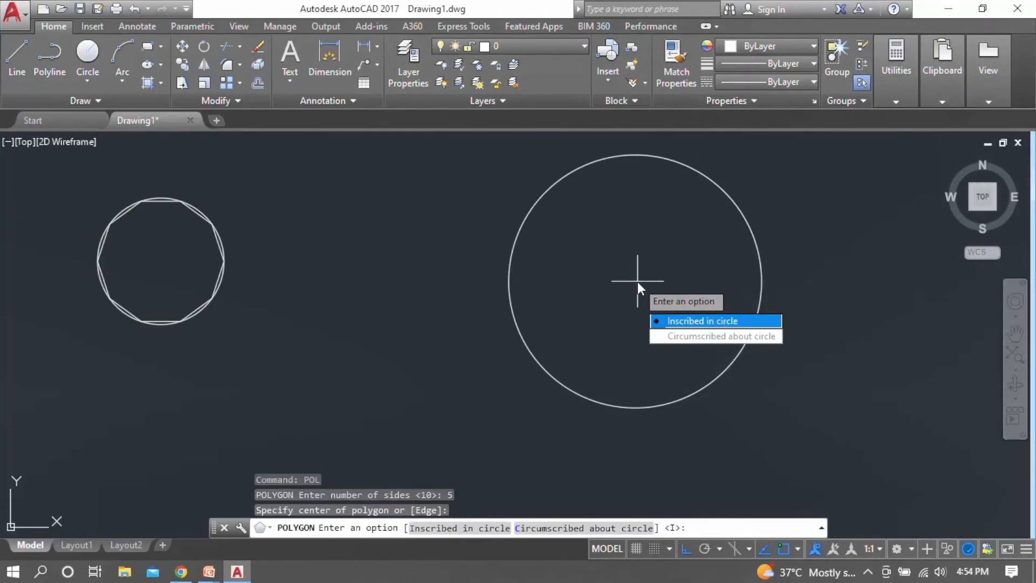
left_click(688, 332)
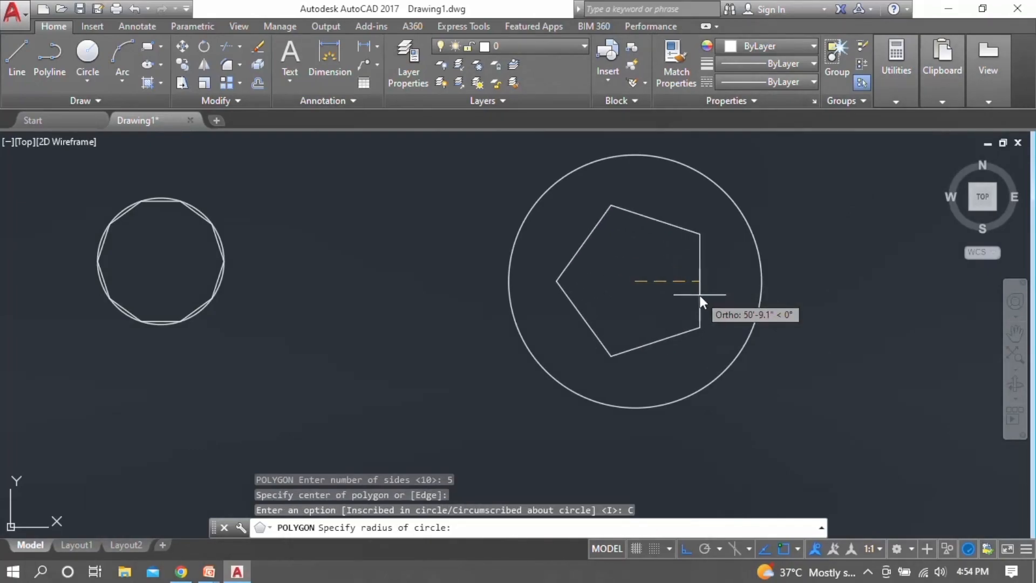
type("100")
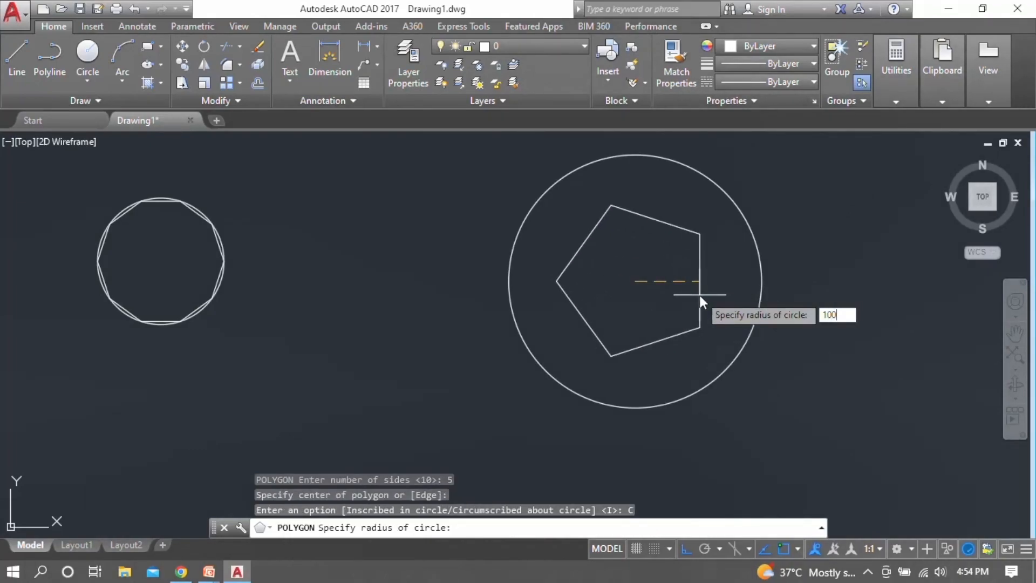
key("Return")
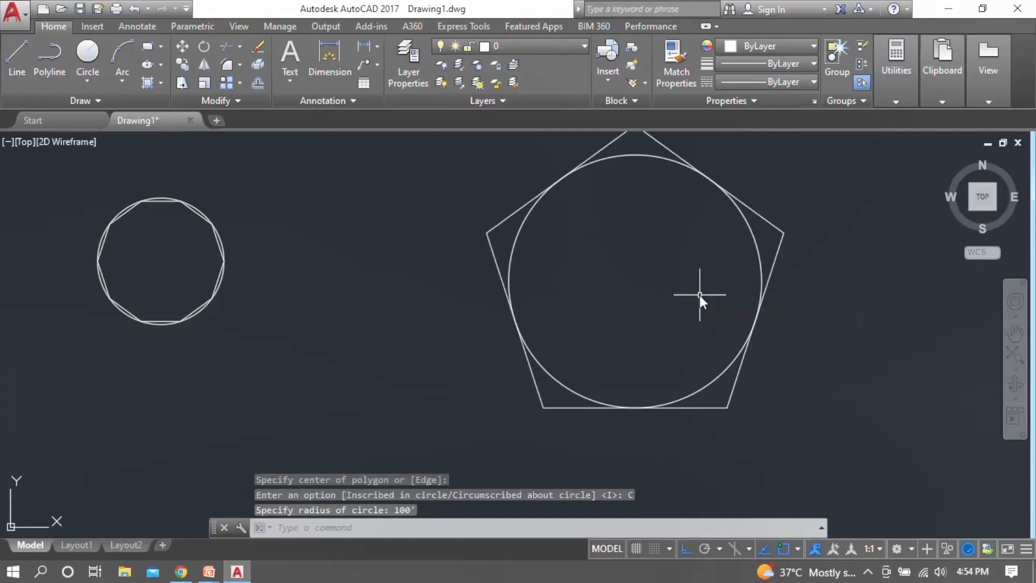
- Select the large circle and the pentagon around it to examine how they touch, and clear the selection
left_click(760, 258)
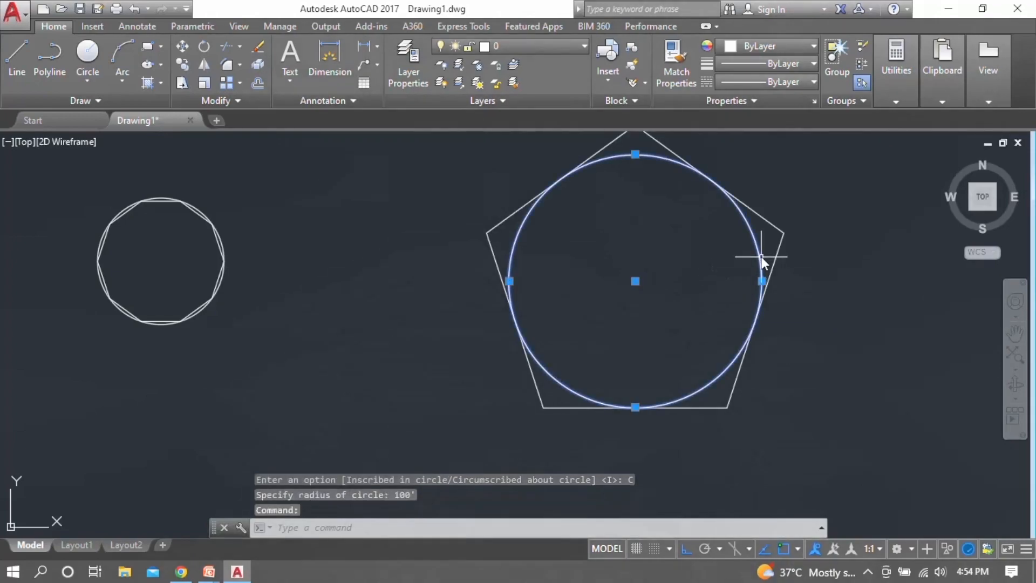
left_click(781, 242)
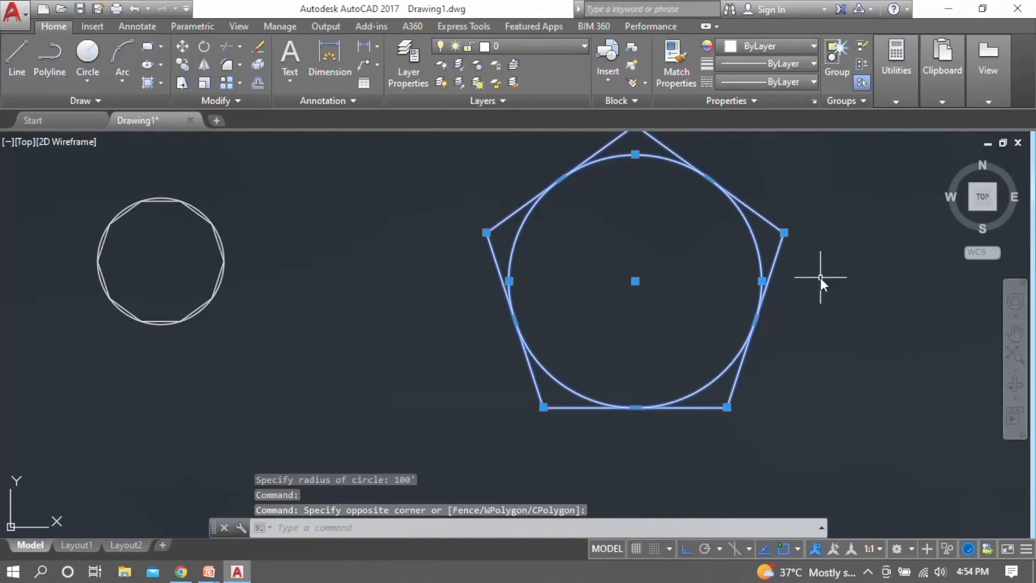
key("Escape")
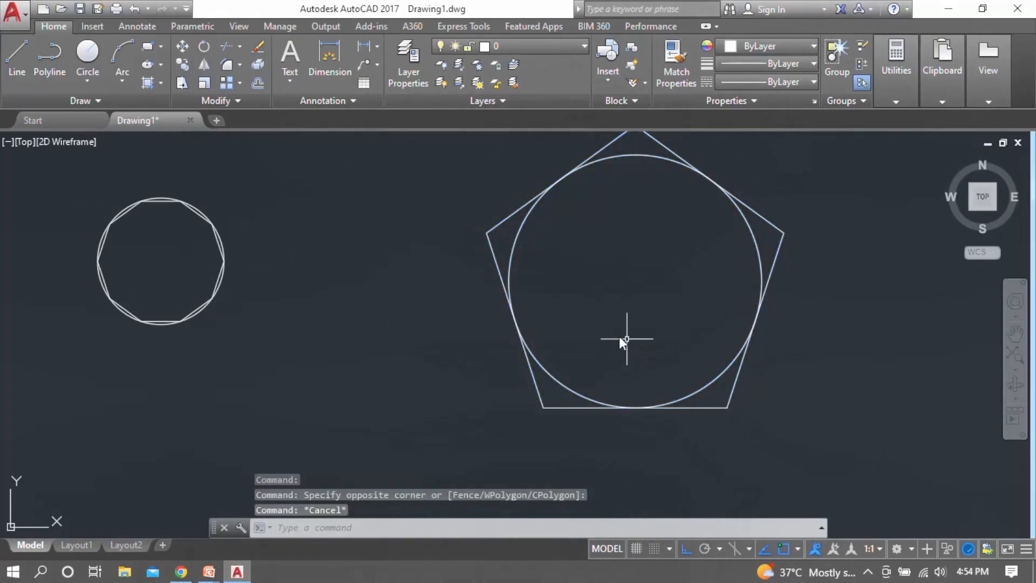
- Switch to the PowerPoint slide show to read the polygon and donut command notes, and return to AutoCAD
mouse_move(209, 572)
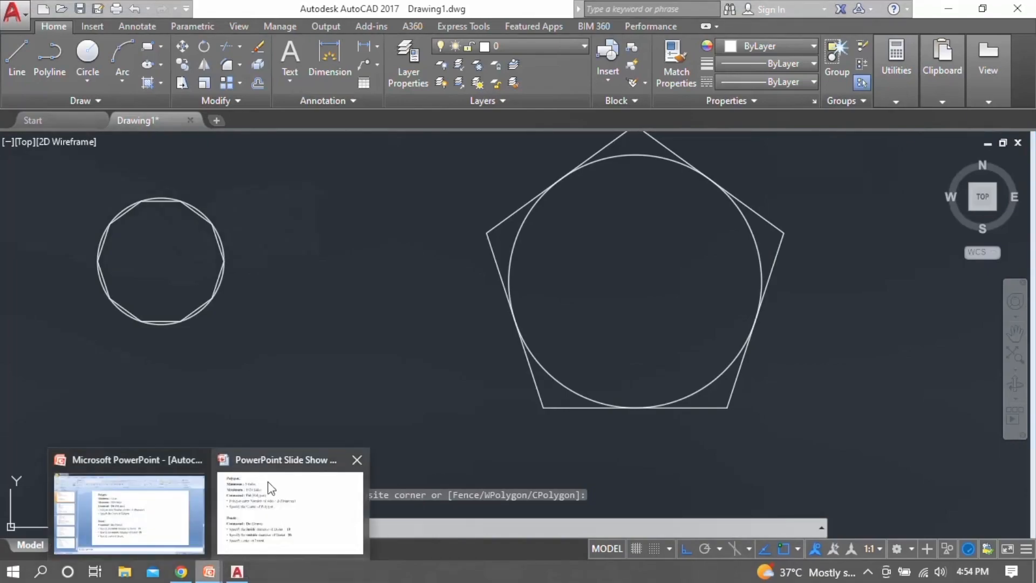
left_click(270, 487)
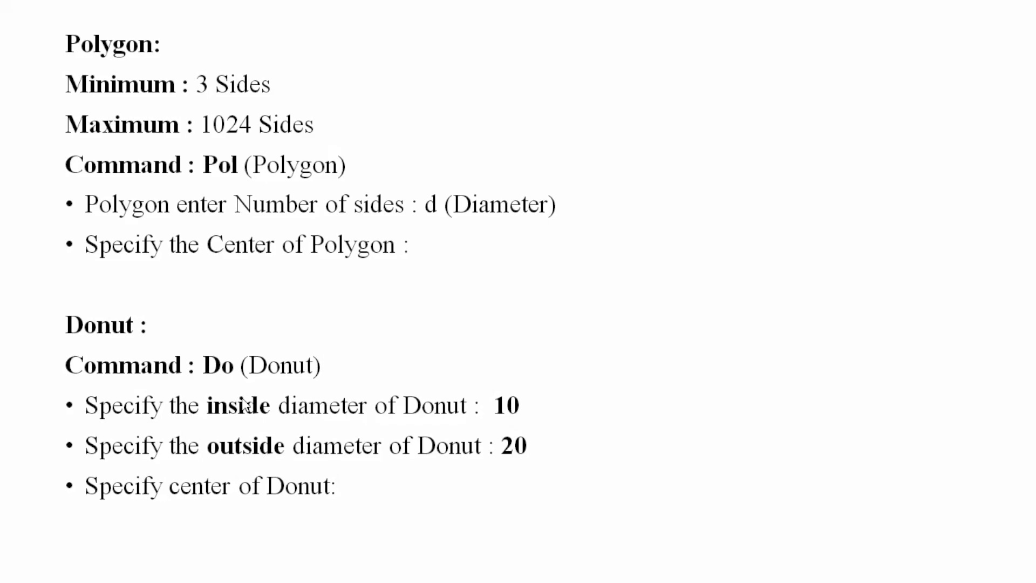
key("super")
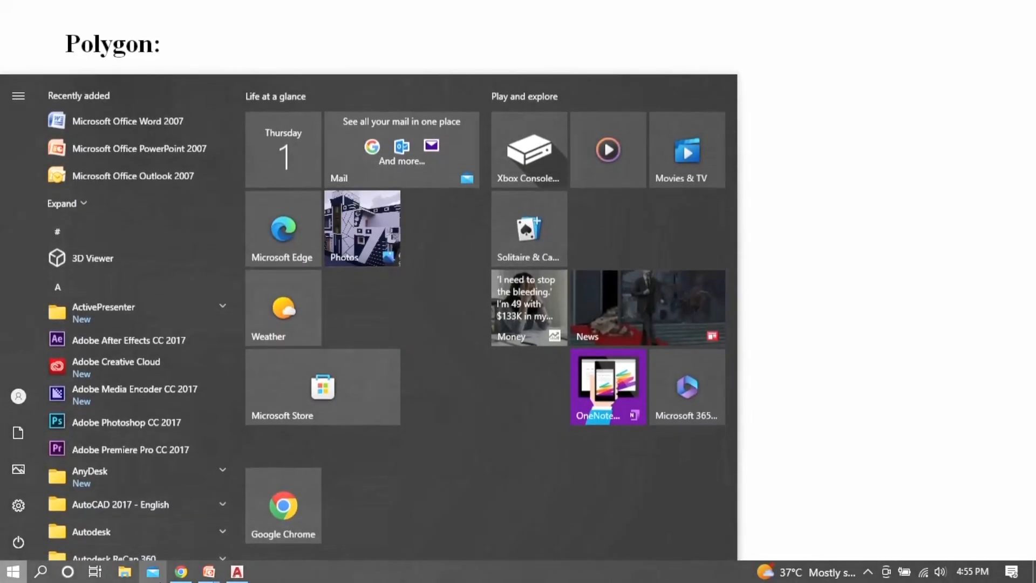
left_click(240, 572)
- Draw a donut with a 10' inside diameter and a 30' outside diameter to the right of the pentagon
scroll(445, 420, "down", 6)
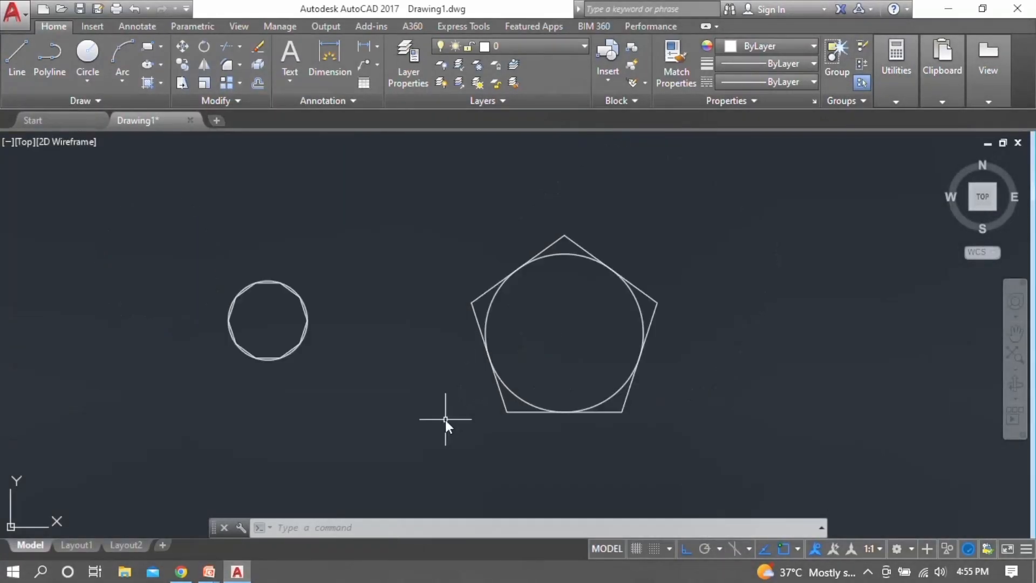
scroll(613, 399, "up", 4)
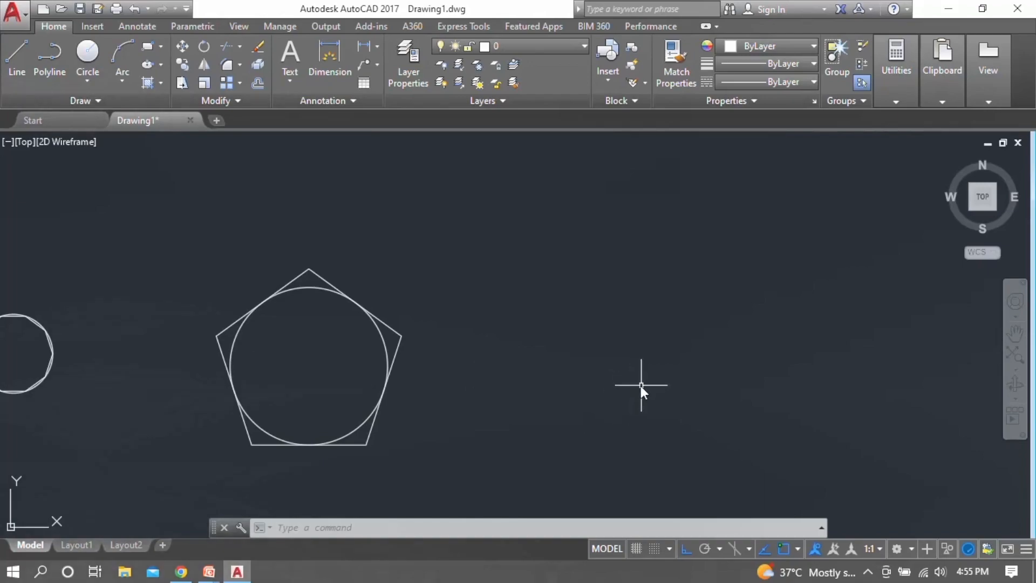
type("do")
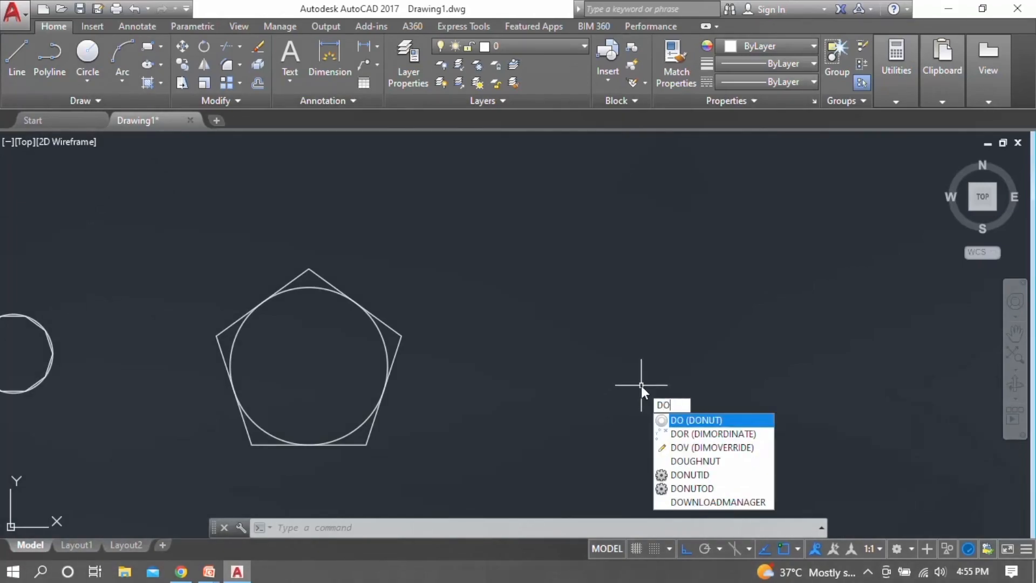
key("Return")
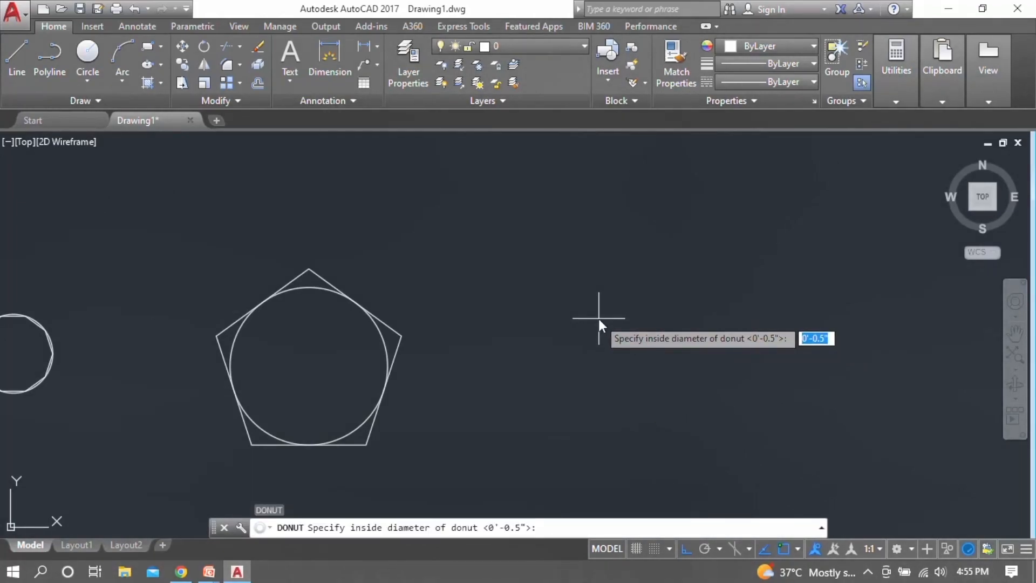
type("10'")
key("Return")
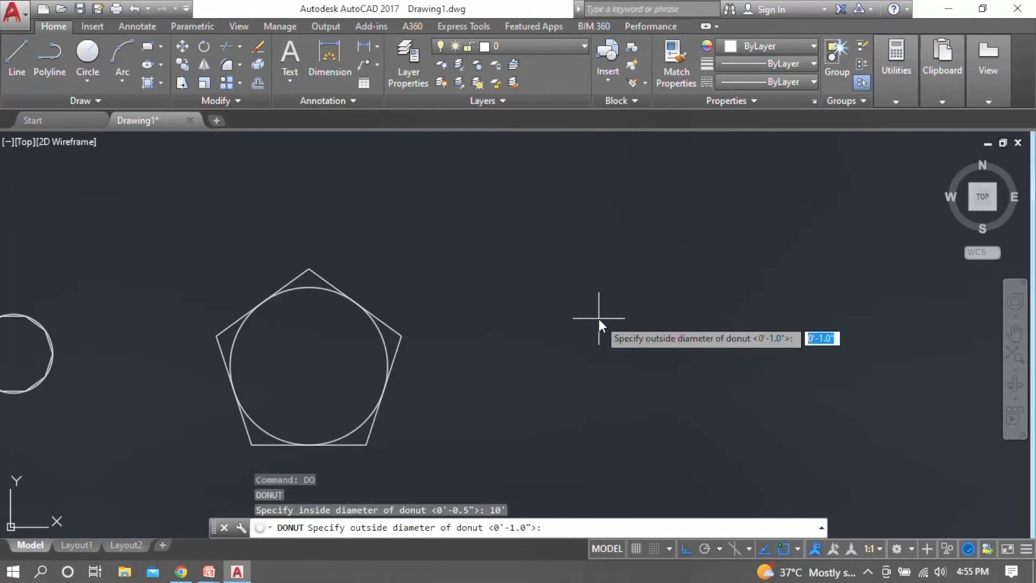
type("30'")
key("Return")
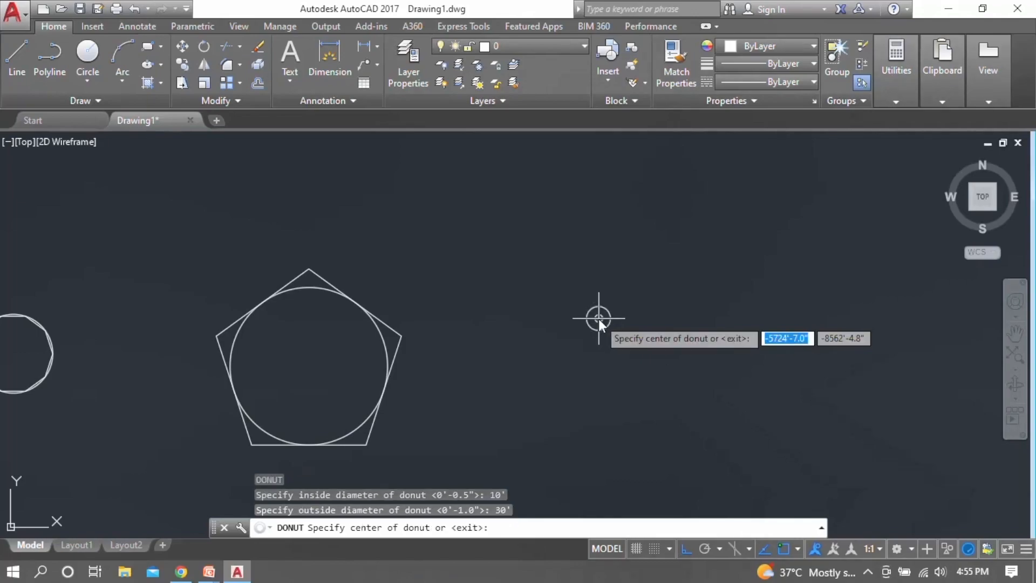
left_click(598, 319)
scroll(621, 326, "up", 6)
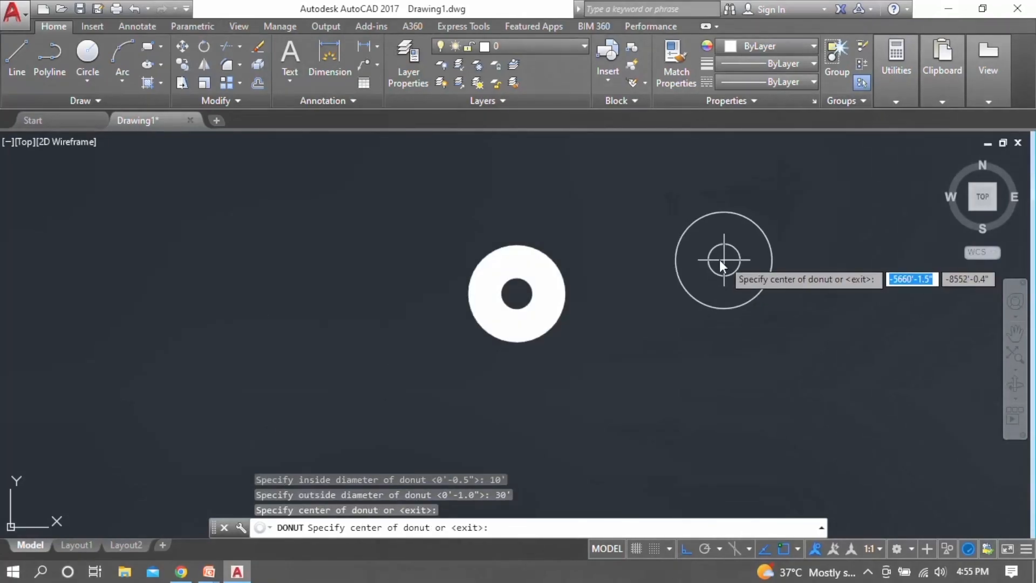
- Place four more donuts of the same diameters around the first one and end the Donut command
left_click(688, 260)
left_click(493, 190)
left_click(324, 231)
left_click(343, 349)
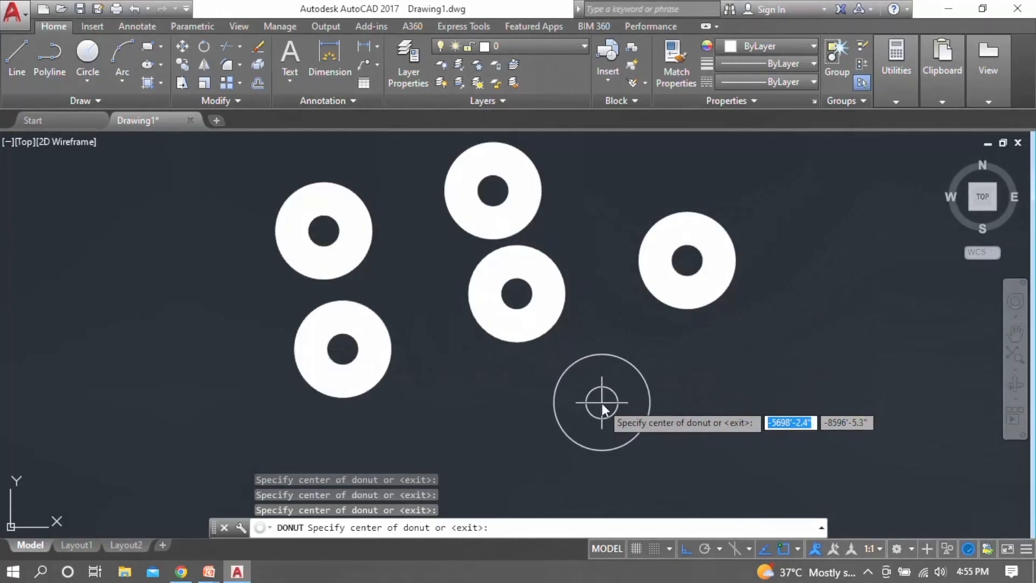
key("Escape")
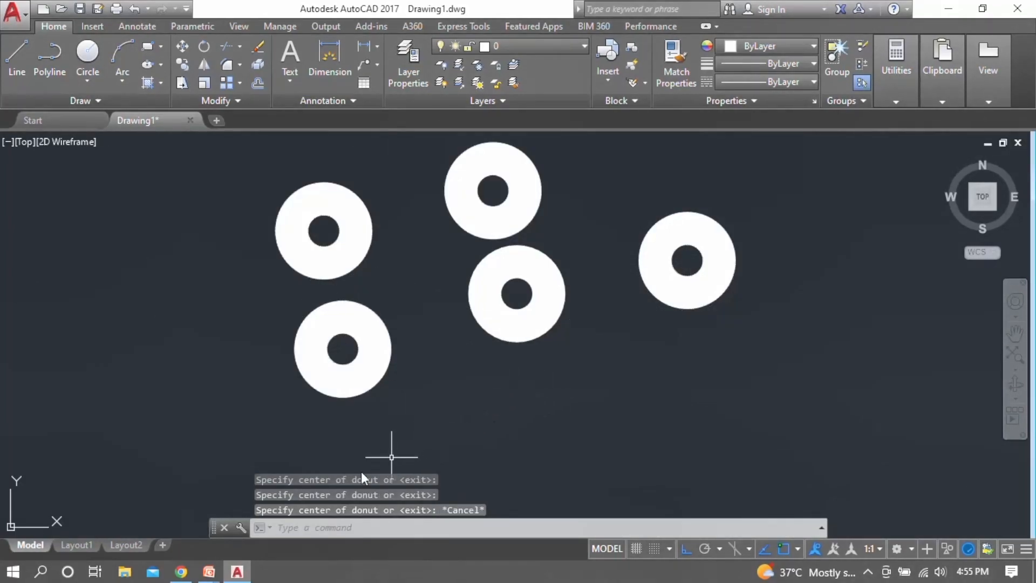
- Switch to the PowerPoint slide show, advance to the Solid and Fill command notes, and return to AutoCAD
mouse_move(210, 570)
left_click(294, 510)
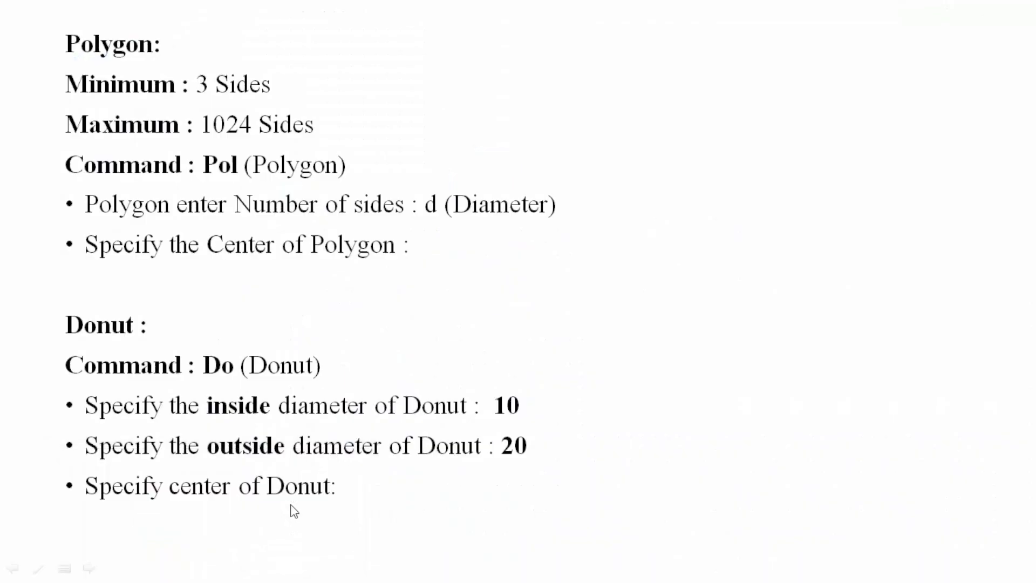
left_click(294, 510)
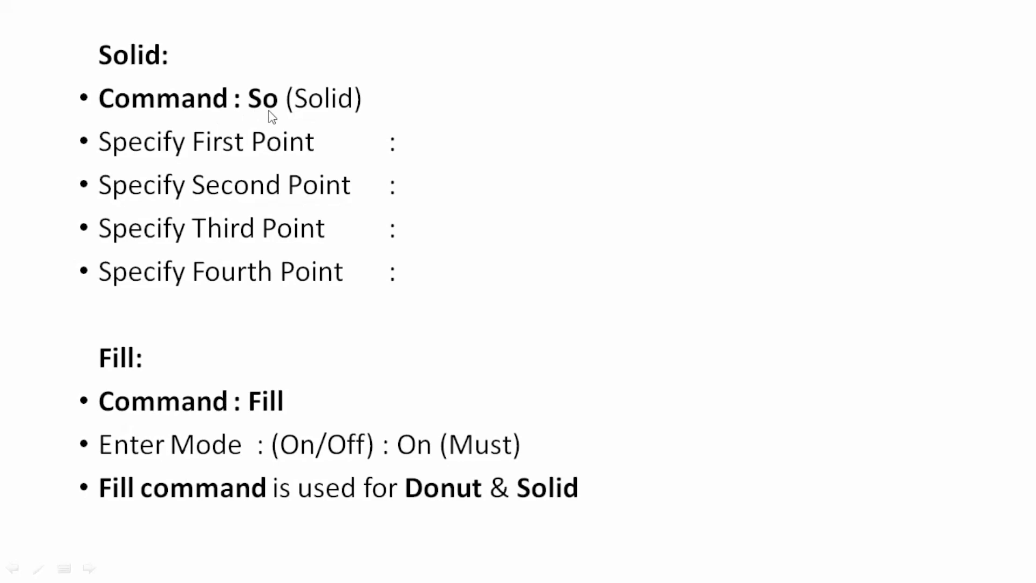
key("super")
left_click(238, 572)
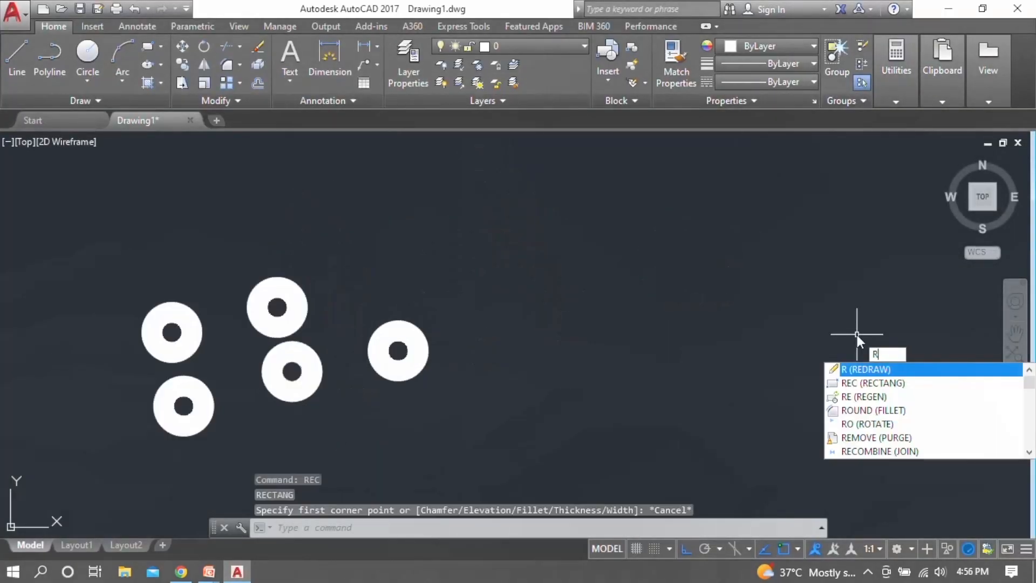
- Draw a horizontal rectangle in the empty space to the right of the donuts
key("Escape")
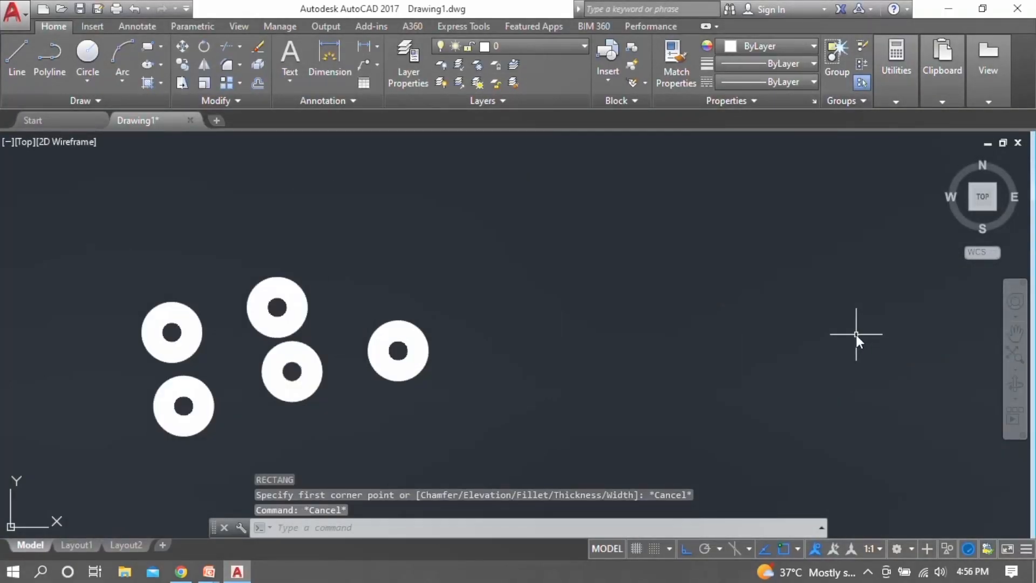
type("rec")
key("Return")
left_click(627, 315)
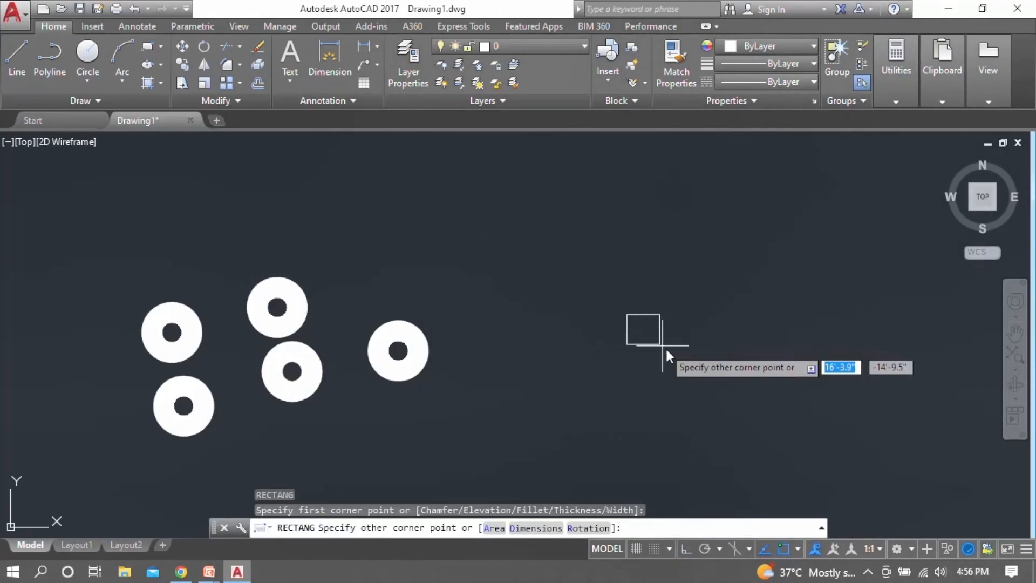
left_click(712, 369)
scroll(764, 377, "up", 4)
scroll(730, 405, "down", 1)
scroll(730, 397, "up", 1)
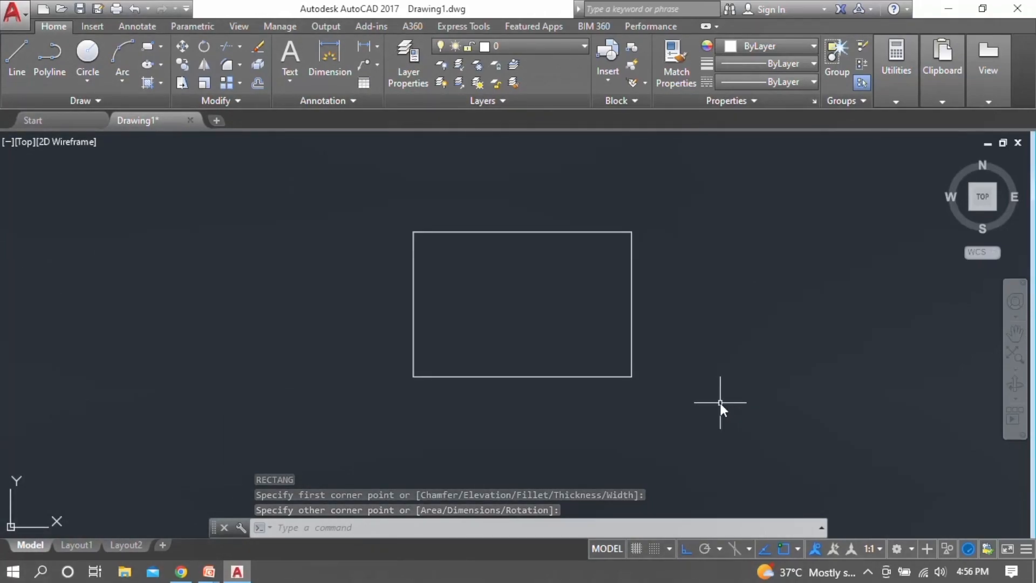
- Fill the rectangle with the Solid command, picking its lower-left, lower-right, upper-left and upper-right corners in that order
type("SO")
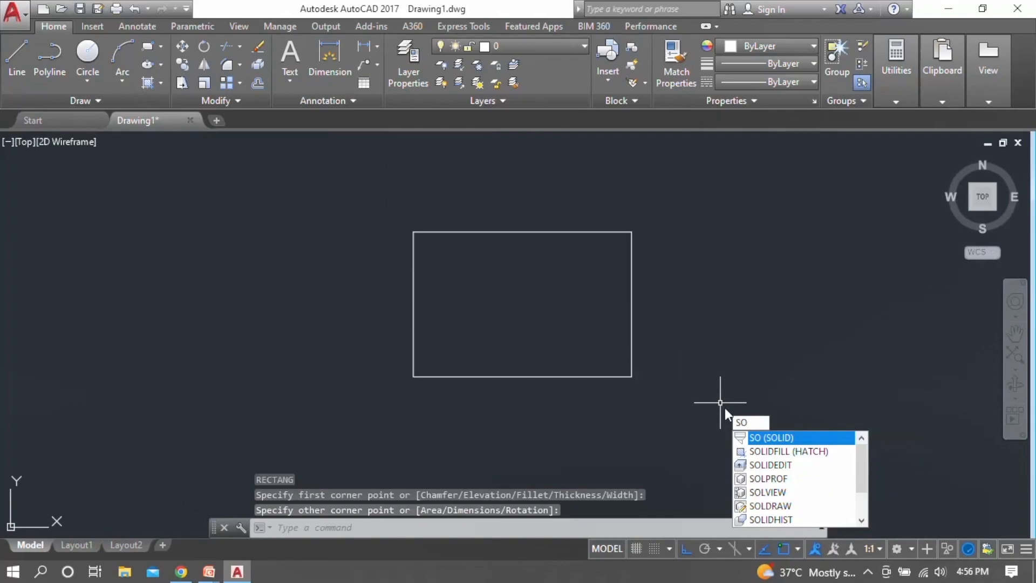
key("Return")
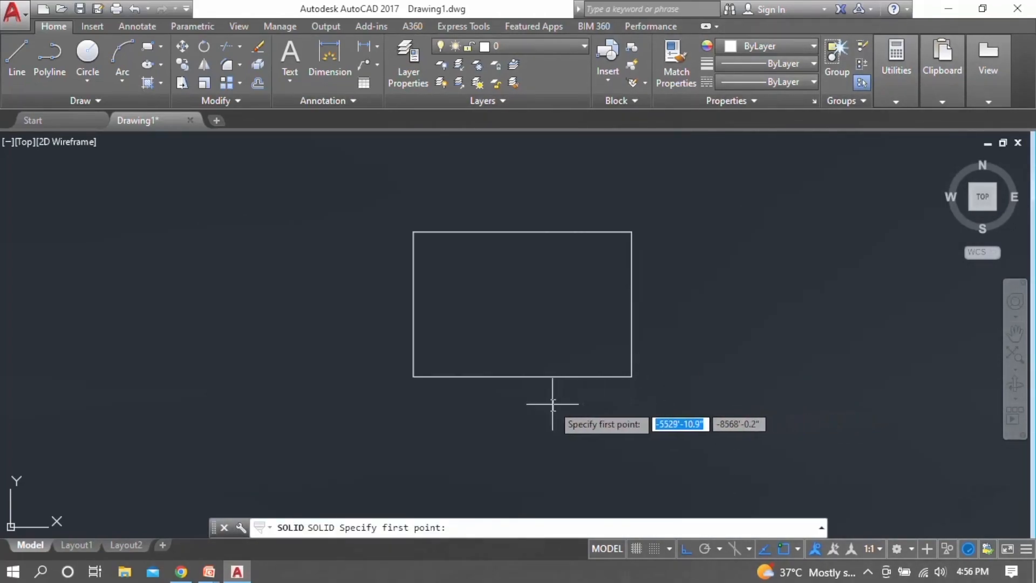
left_click(414, 376)
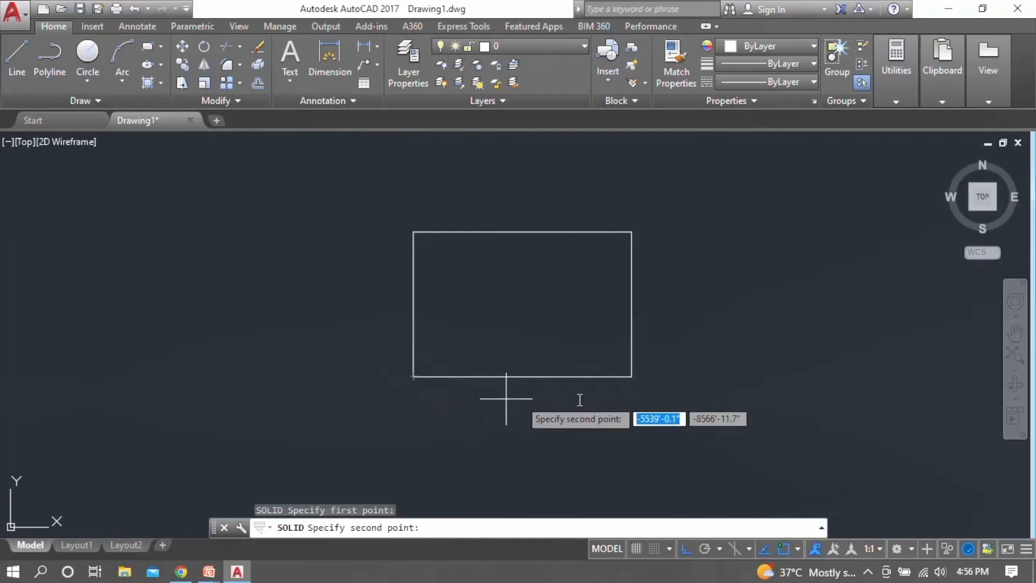
left_click(630, 377)
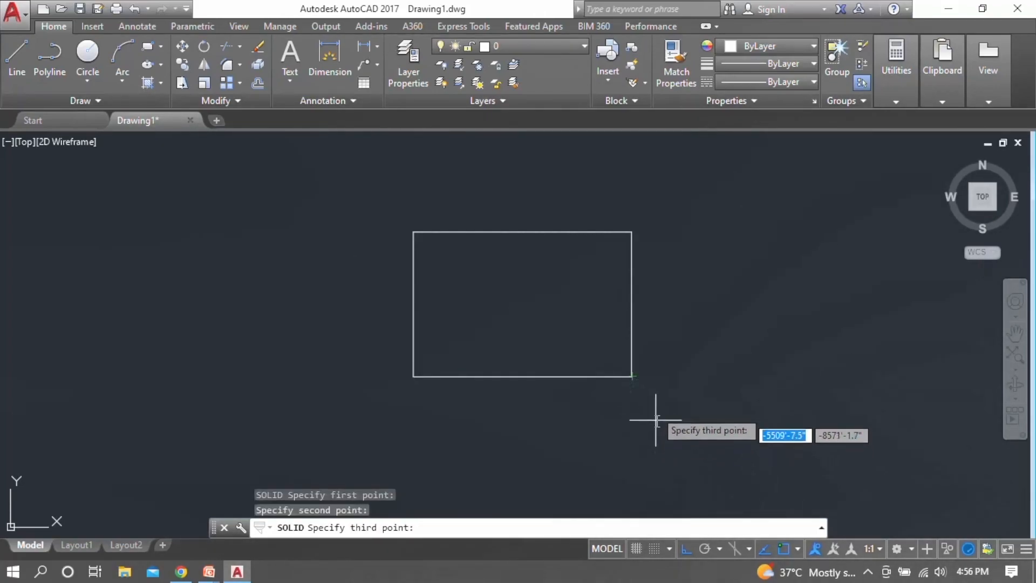
left_click(414, 232)
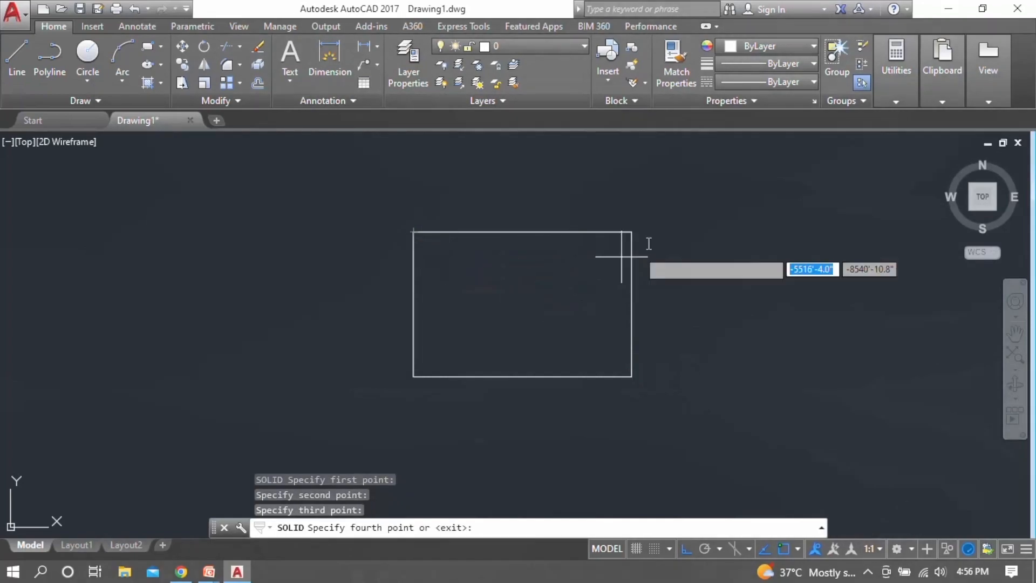
left_click(633, 232)
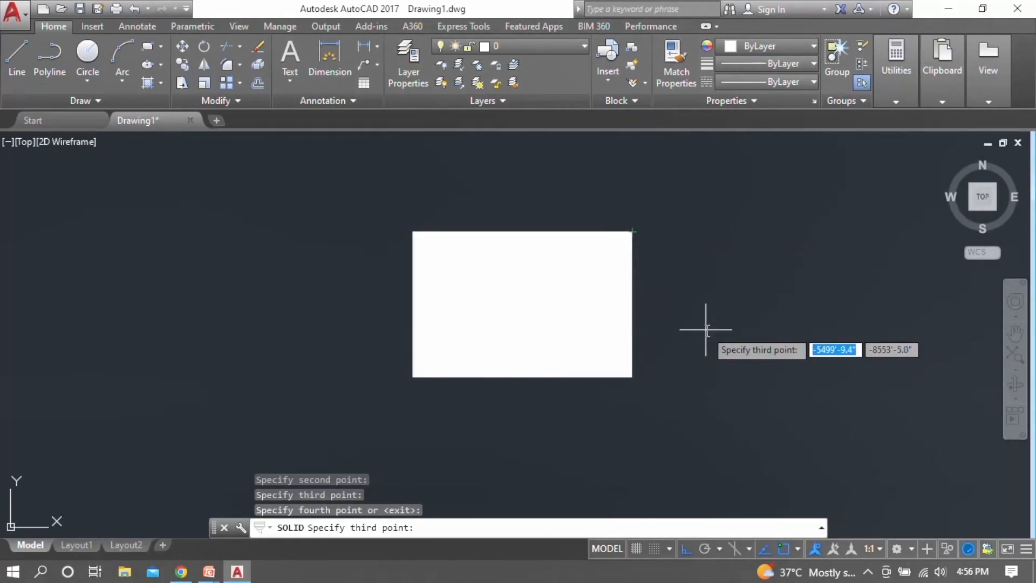
key("Escape")
- Examine the filled rectangle beside the donuts with a trial selection window inside it, and clear the selection
left_click(539, 311)
left_click(518, 277)
key("Escape")
scroll(669, 328, "down", 4)
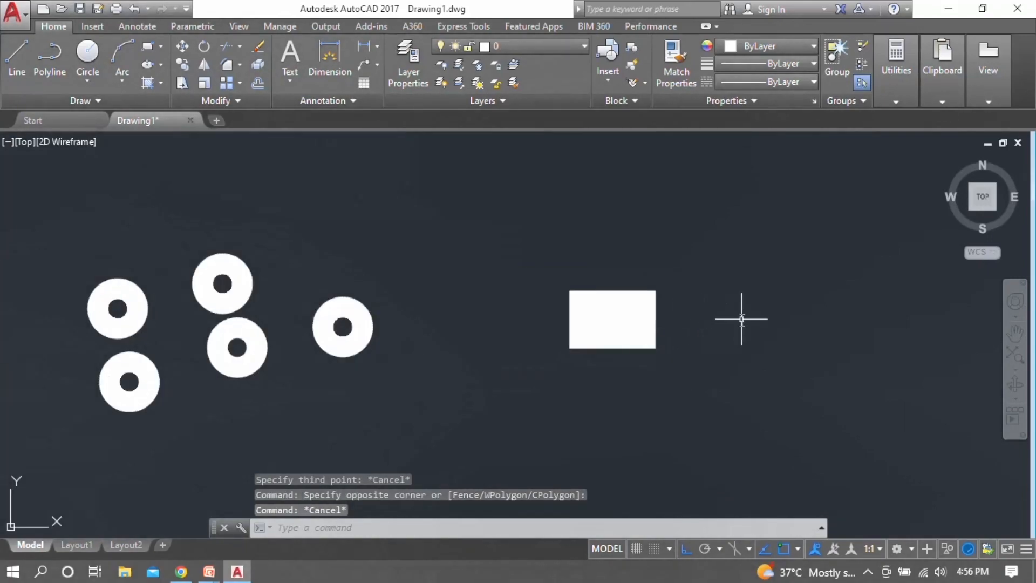
- Draw a second, smaller rectangle to the right of the filled rectangle
scroll(753, 324, "up", 4)
type("r")
key("Return")
left_click(713, 254)
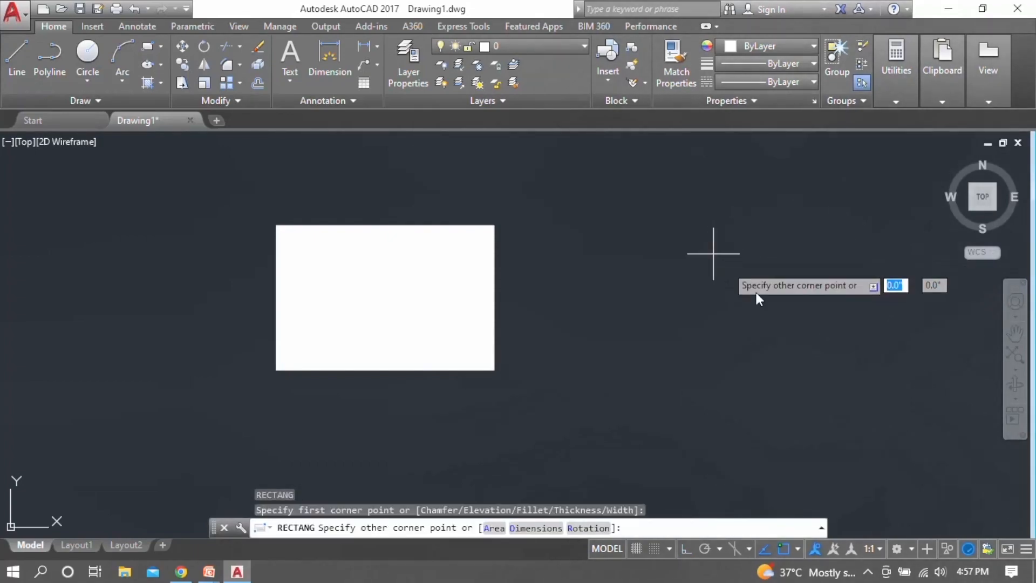
left_click(852, 359)
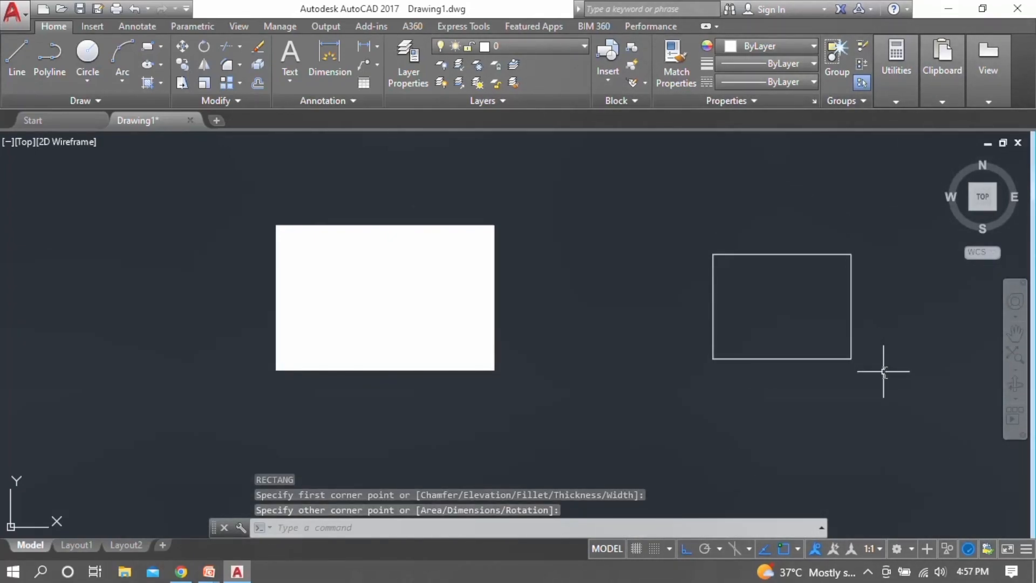
- Apply a Solid to the smaller rectangle, picking its lower-left, lower-right, upper-right and upper-left corners in that order
type("so")
key("Return")
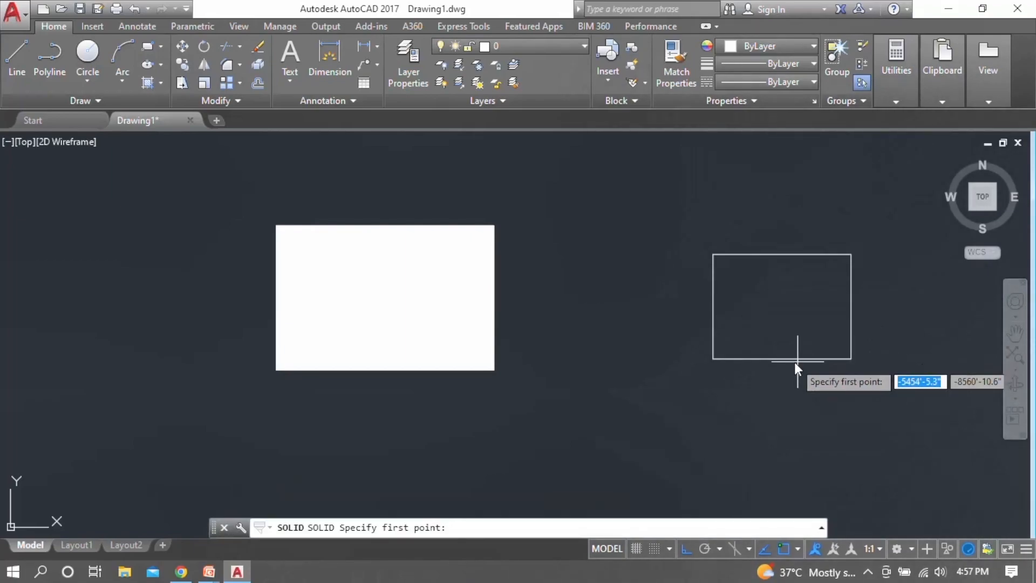
left_click(713, 359)
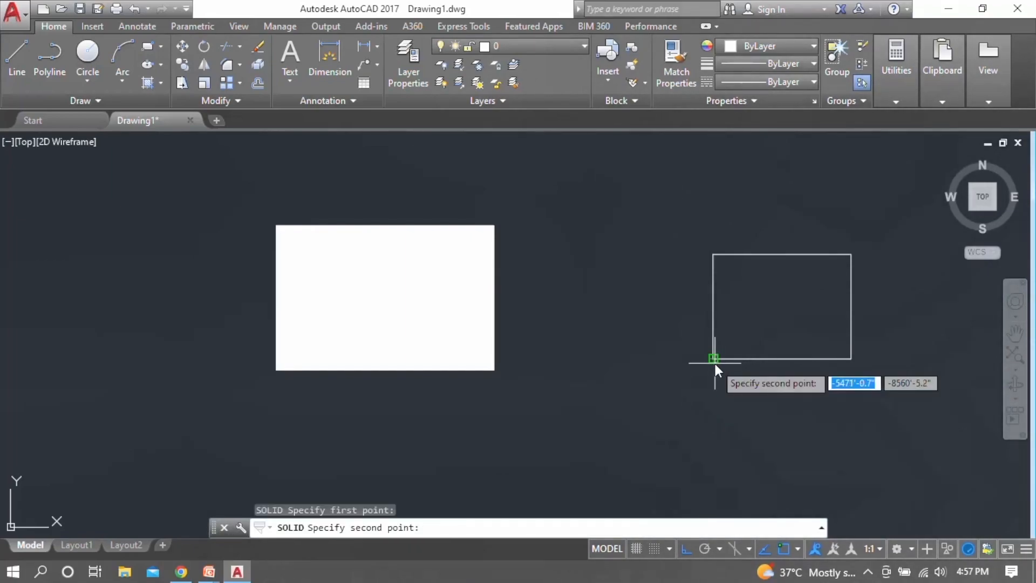
left_click(852, 359)
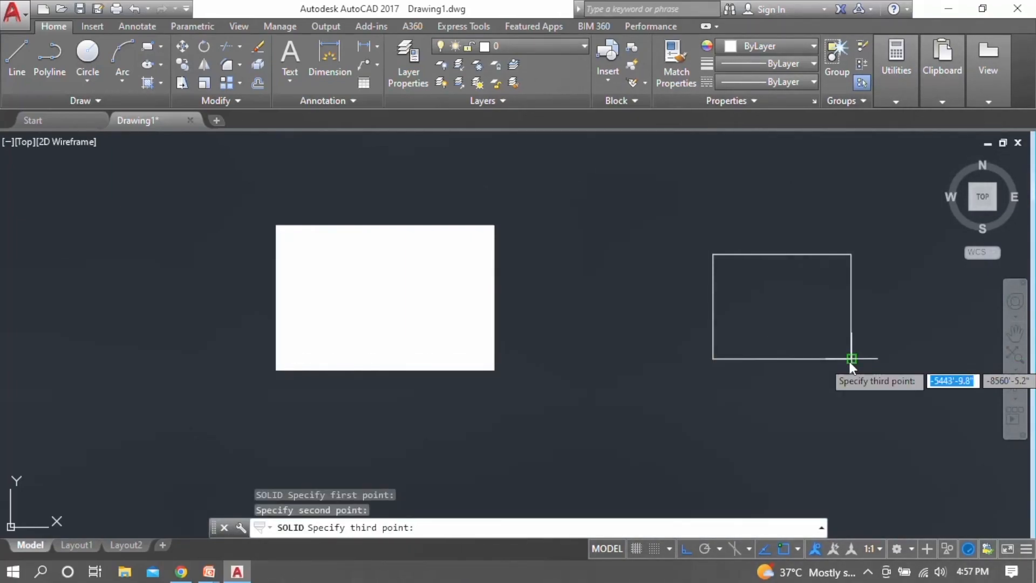
left_click(857, 257)
left_click(714, 253)
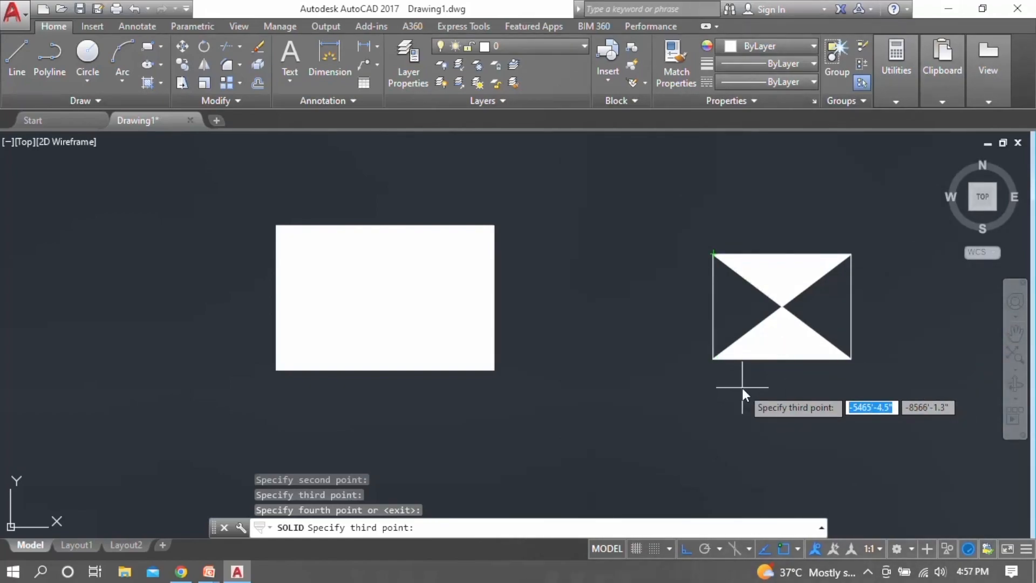
key("Escape")
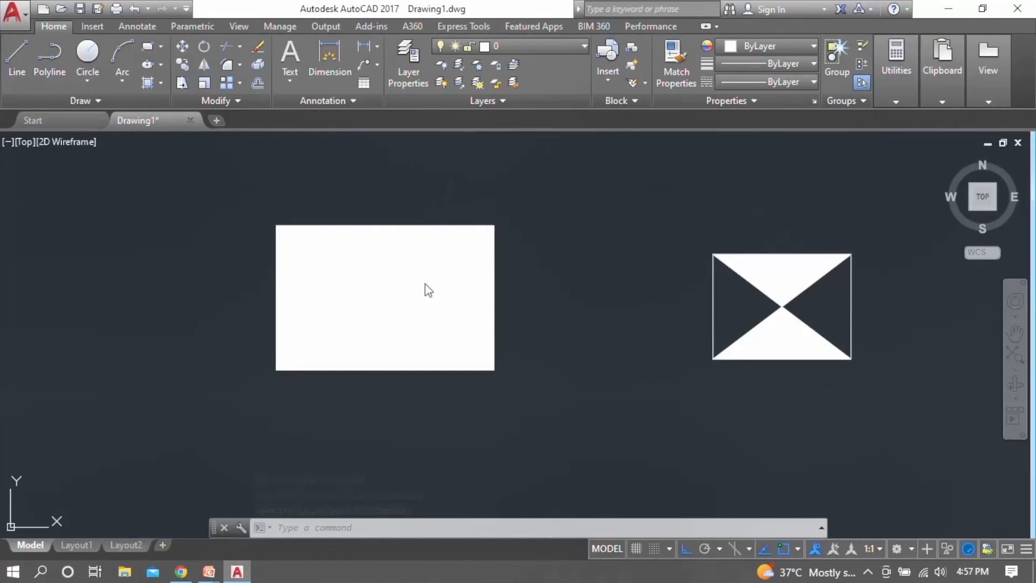
- Select the filled rectangle and the smaller rectangle with its solid to compare the two fills, and clear the selections
left_click(559, 216)
left_click(192, 367)
key("Escape")
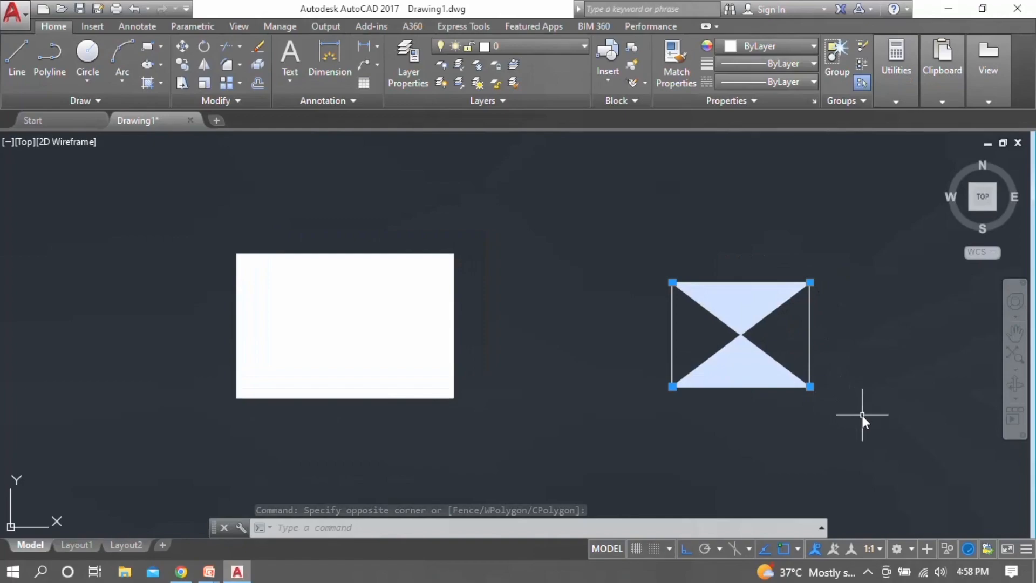
left_click(862, 416)
left_click(583, 207)
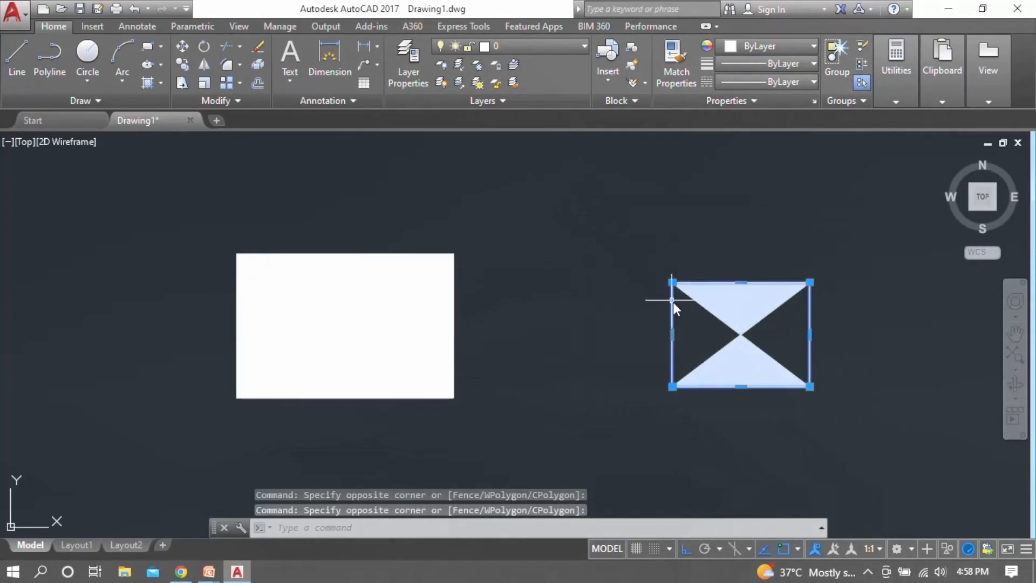
scroll(569, 229, "down", 2)
key("Escape")
scroll(616, 232, "down", 2)
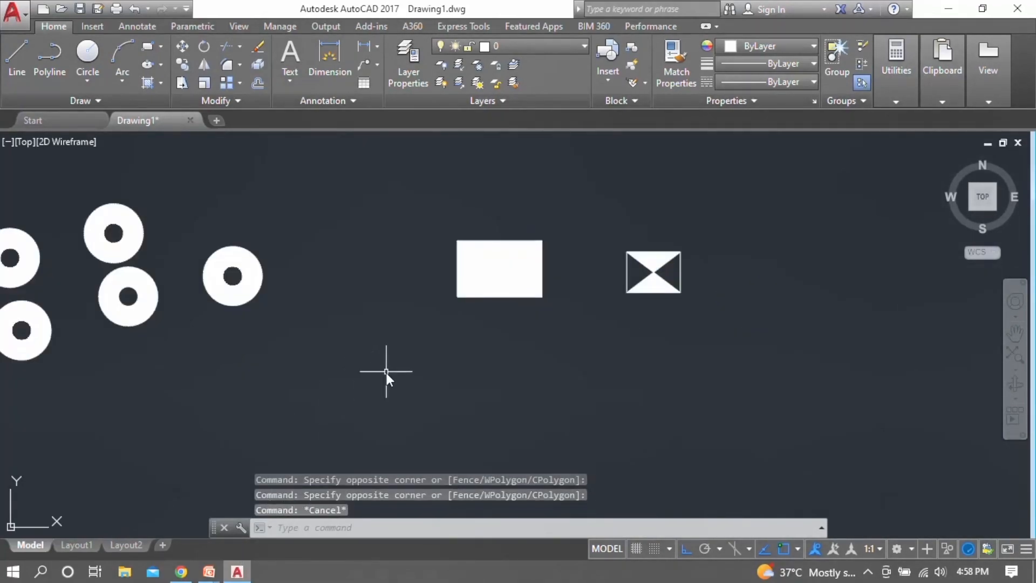
- Switch to the PowerPoint slide show to read the Fill command notes, and return to the AutoCAD drawing
left_click(210, 572)
left_click(142, 507)
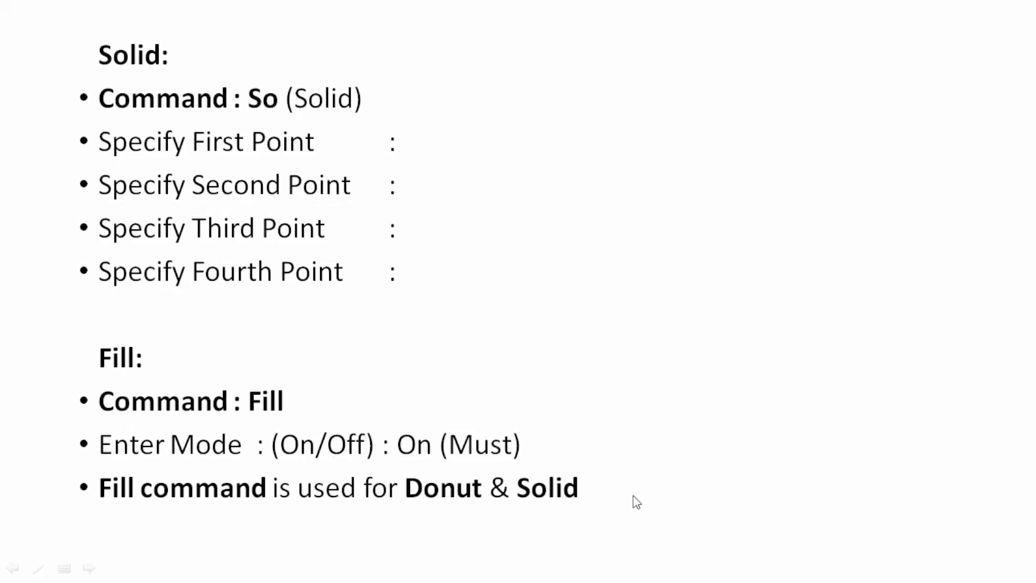
key("super")
left_click(237, 572)
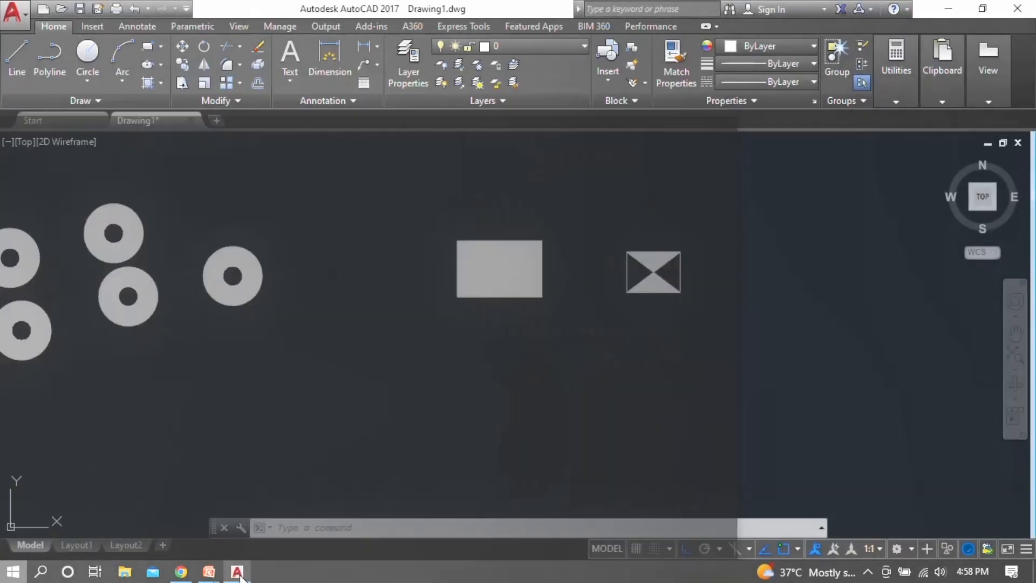
scroll(514, 378, "down", 2)
scroll(516, 422, "up", 2)
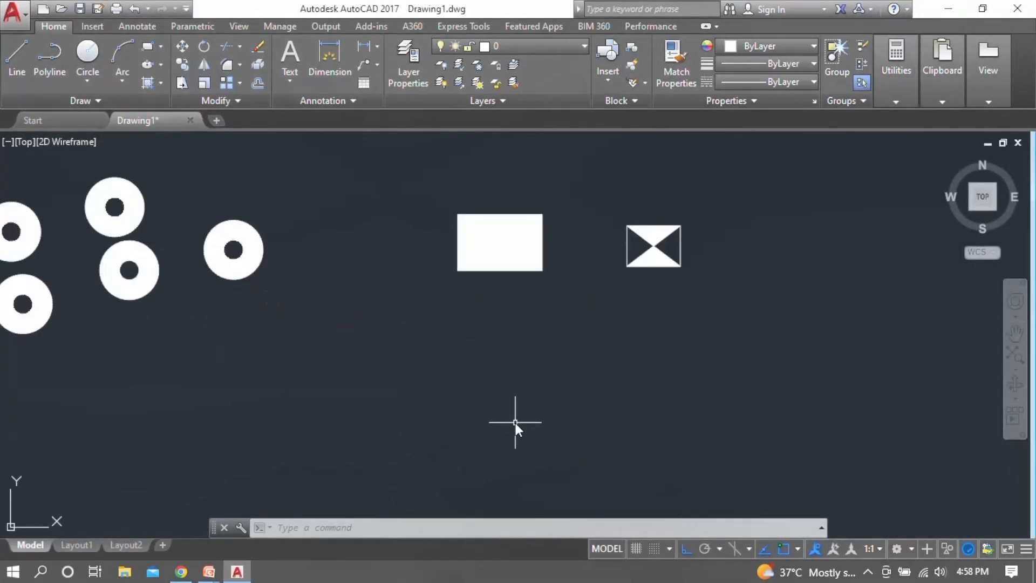
- Turn the Fill mode OFF for newly drawn solids and donuts
type("FILL")
key("Return")
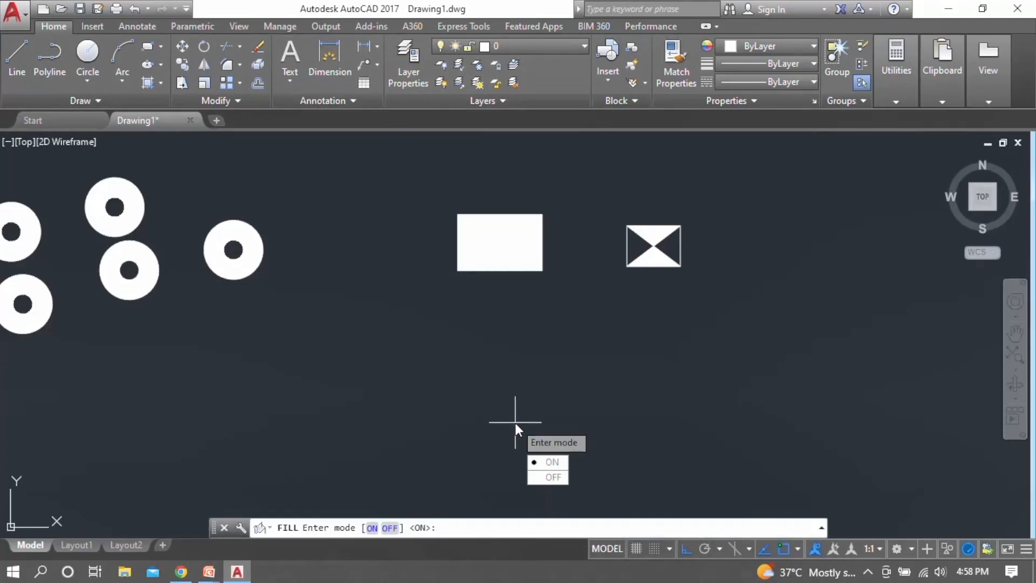
left_click(551, 478)
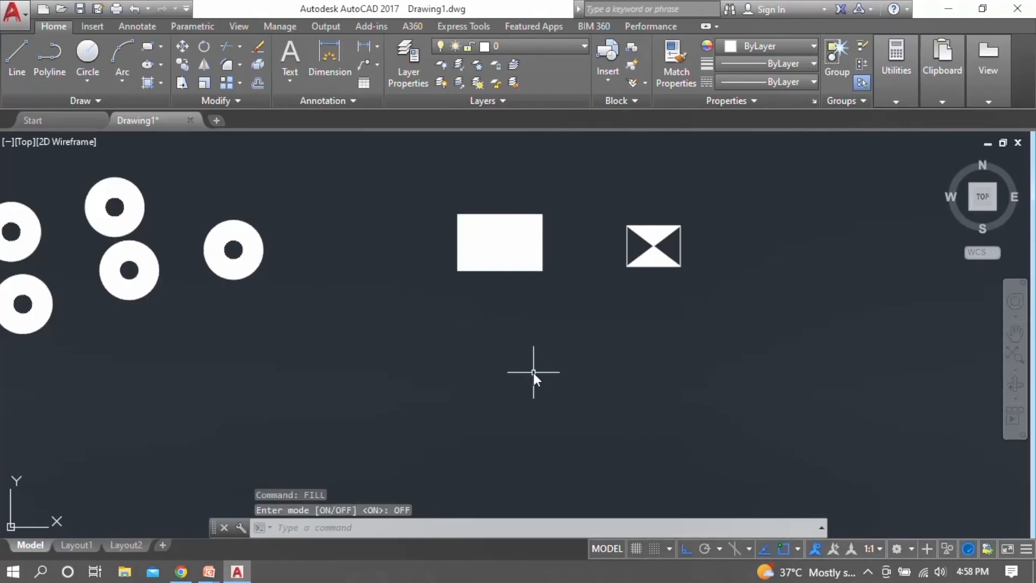
- Draw a rectangle below the filled rectangle, roughly centred between the two existing filled shapes
type("rec")
key("Return")
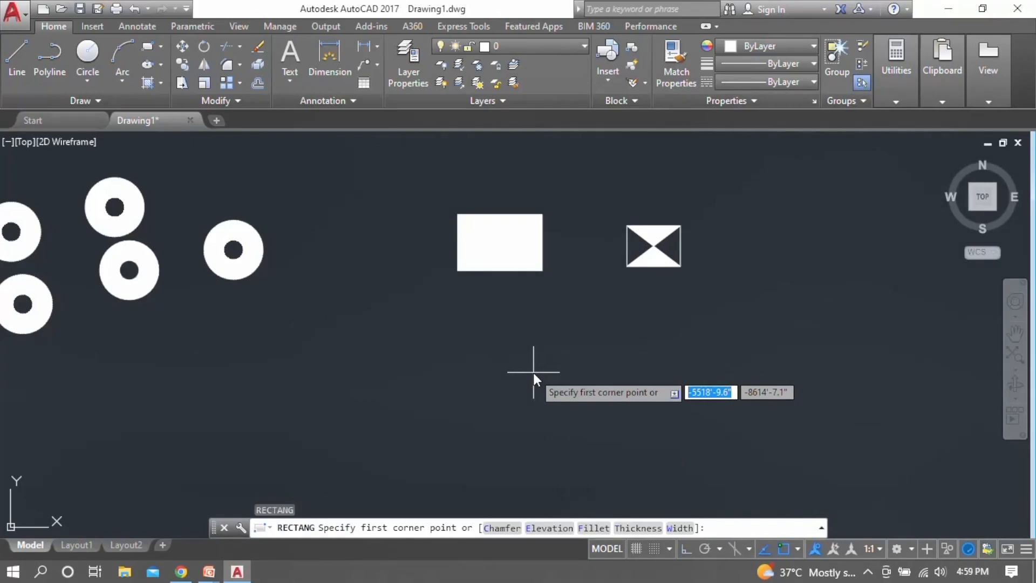
left_click(483, 354)
left_click(579, 427)
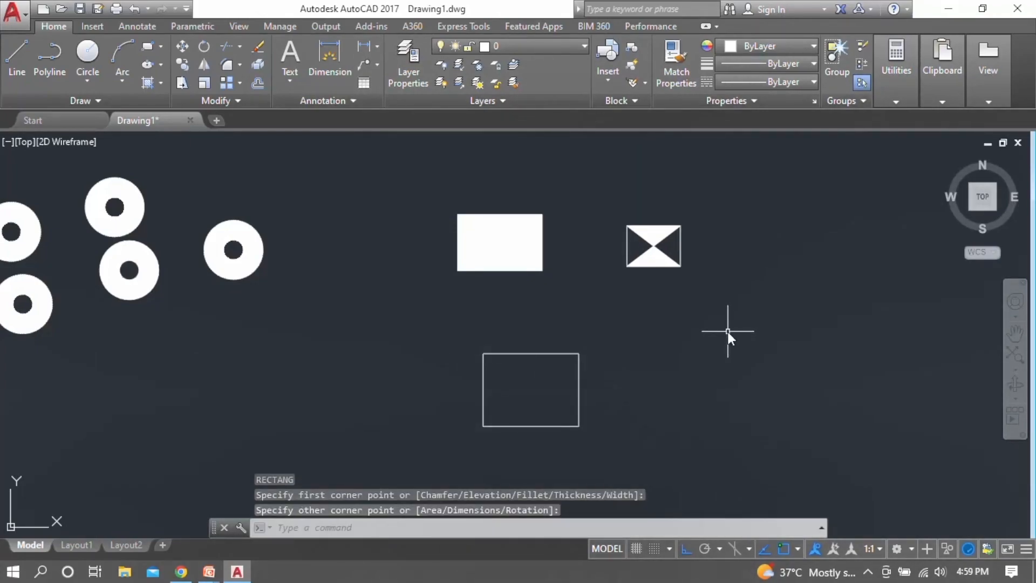
- Apply a Solid to the lower rectangle, picking its lower-left, lower-right, upper-left and upper-right corners, and end the command
type("SO")
key("Return")
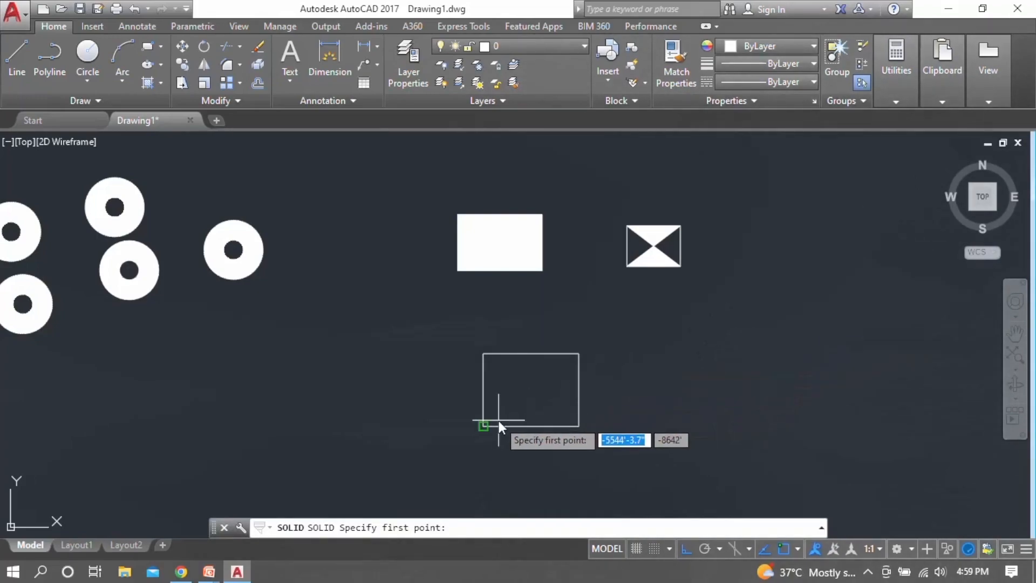
left_click(483, 426)
left_click(579, 426)
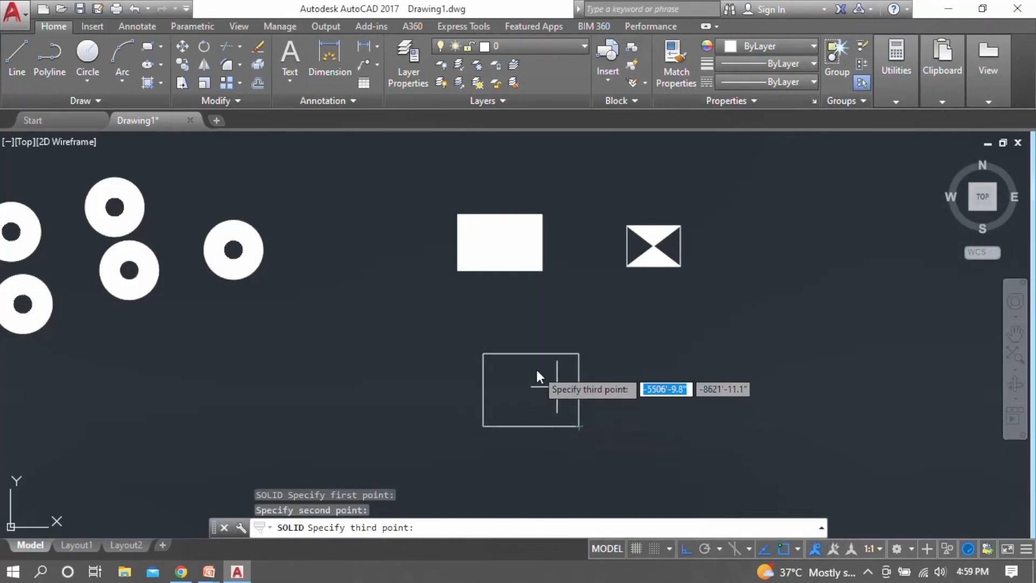
left_click(490, 354)
left_click(581, 353)
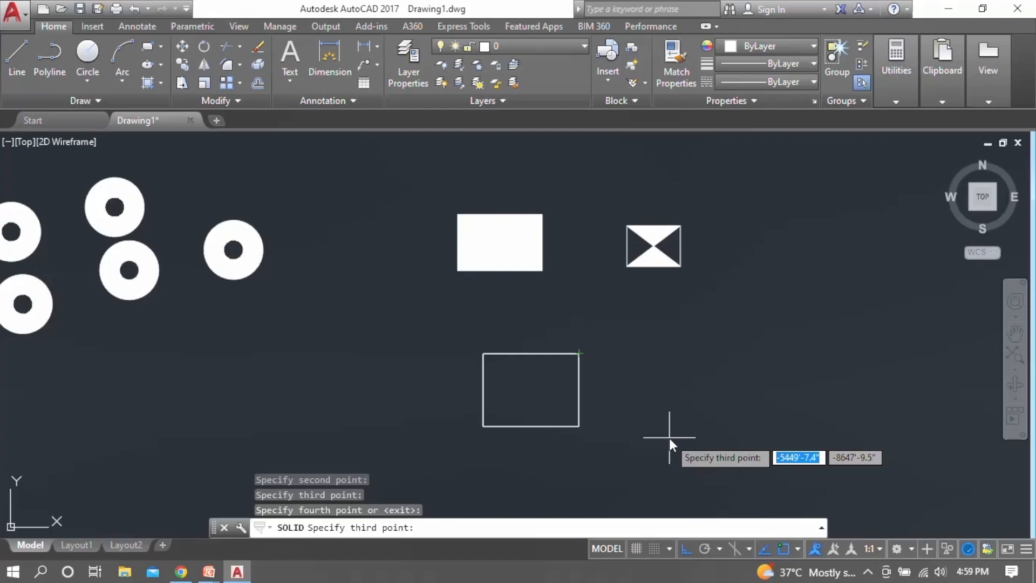
type("fi")
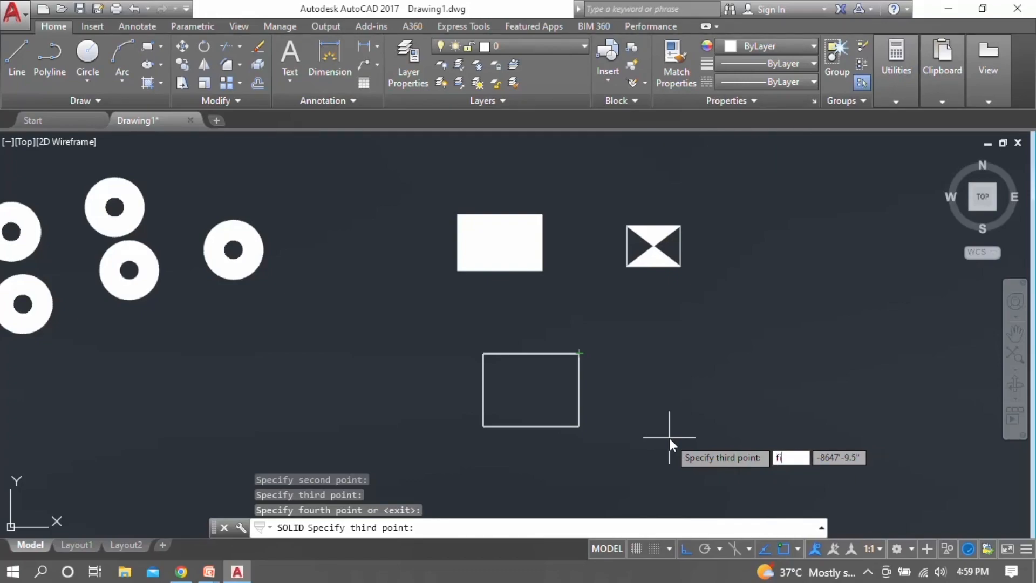
key("Escape")
- Set the Fill mode to ON
type("fill")
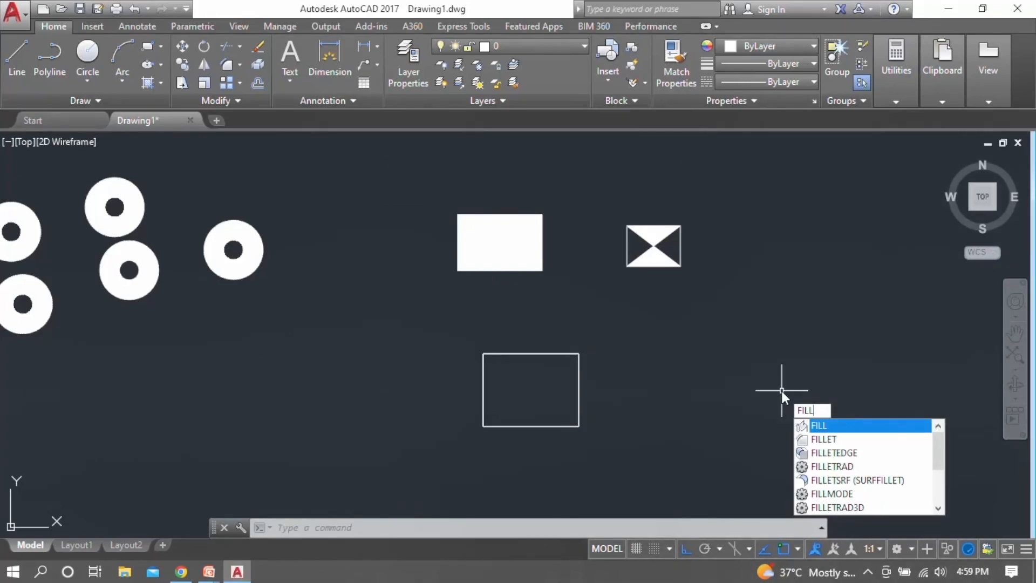
key("Return")
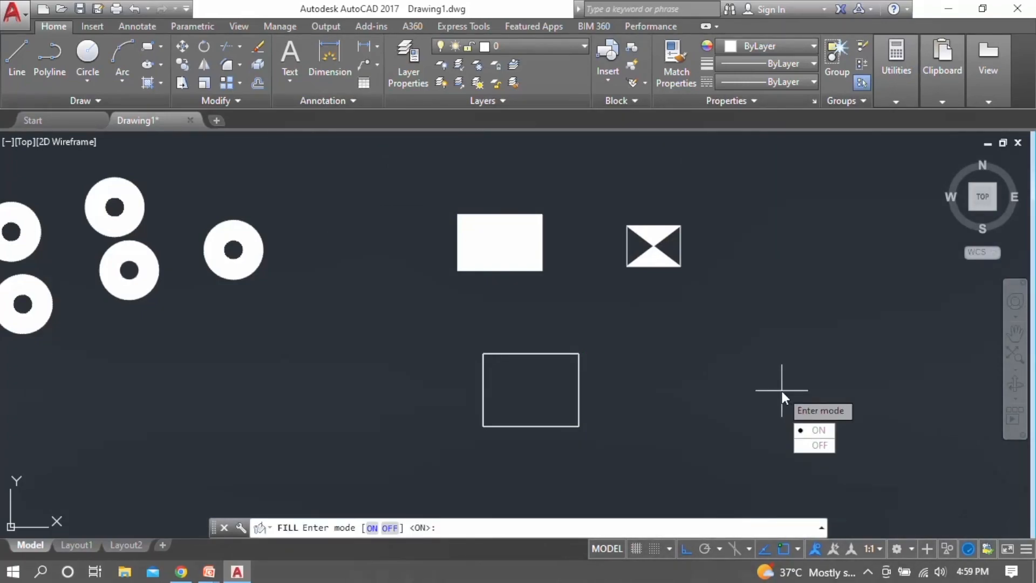
left_click(816, 430)
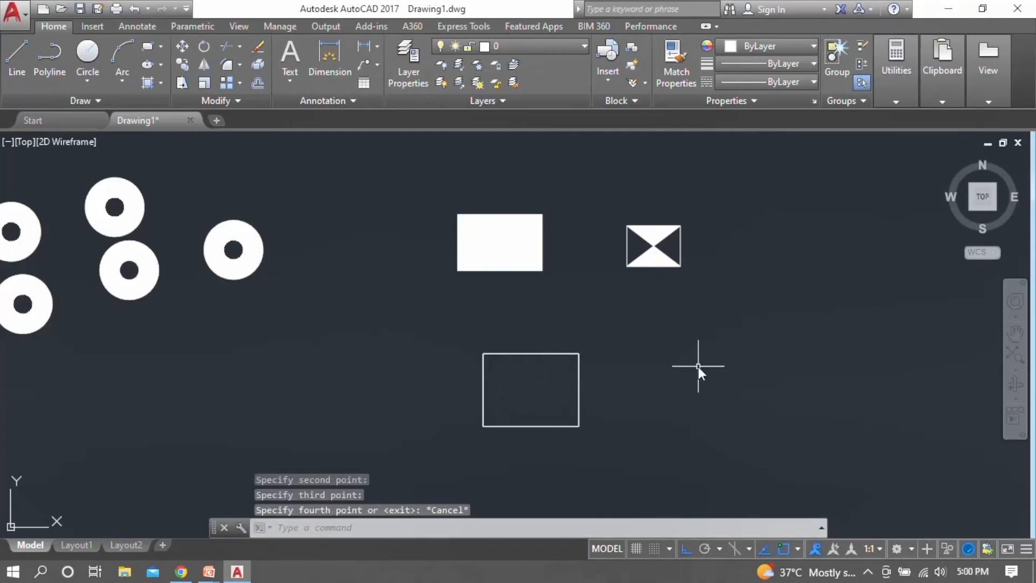
- Apply another Solid over the lower rectangle with Fill on, picking lower-left, lower-right, upper-left and upper-right corners in that order
type("So")
key("Return")
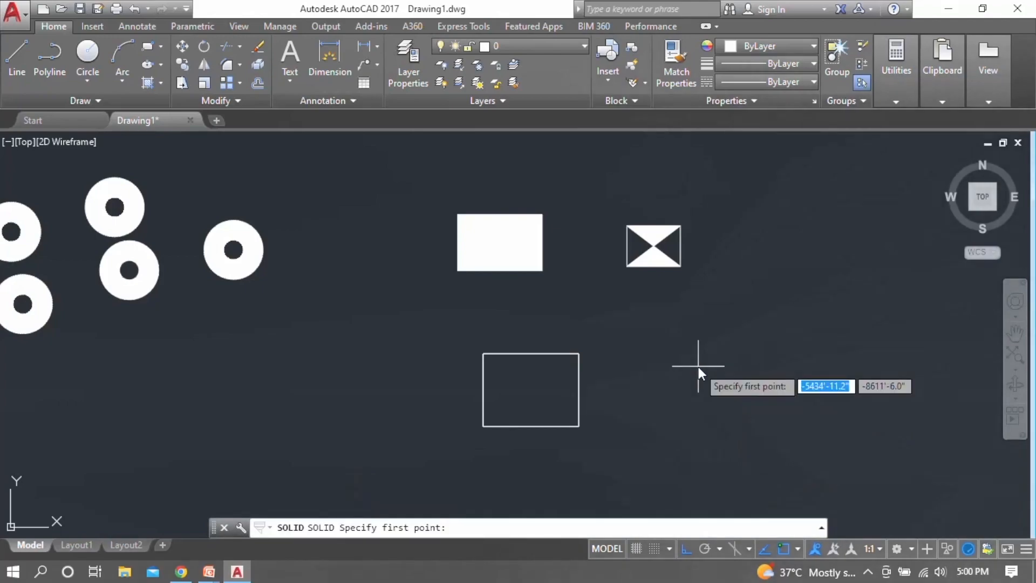
left_click(488, 424)
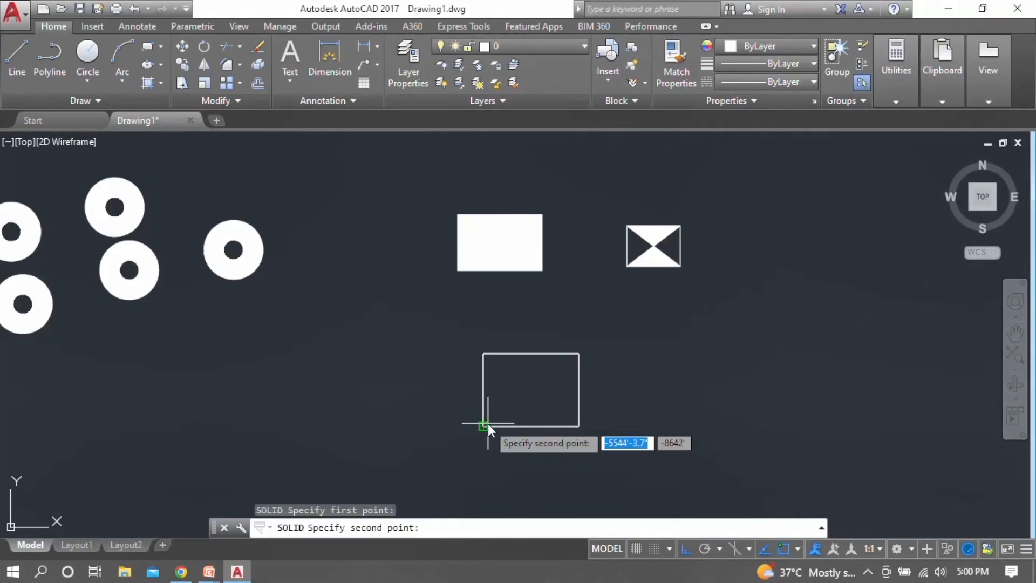
left_click(580, 425)
left_click(483, 354)
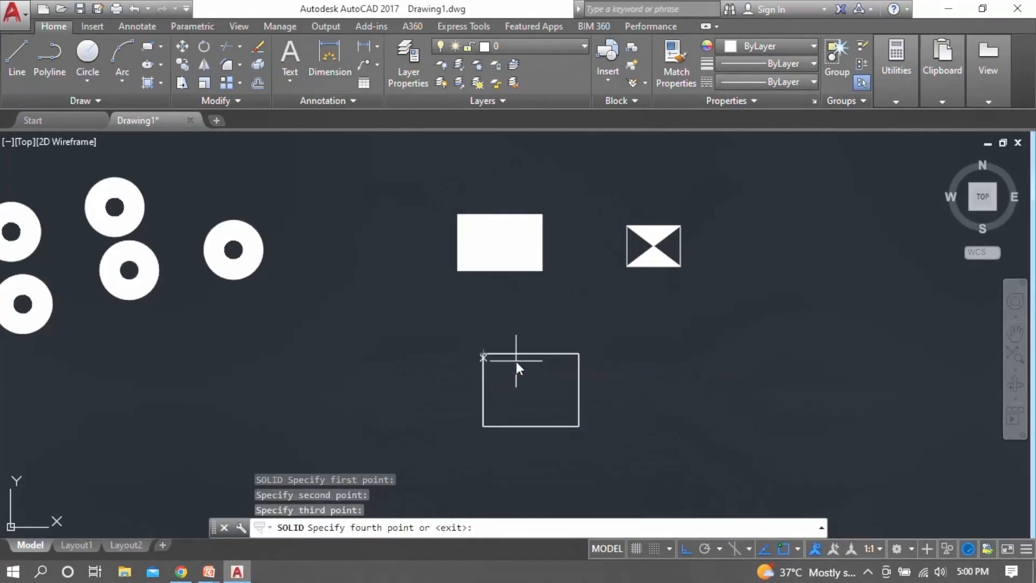
left_click(580, 354)
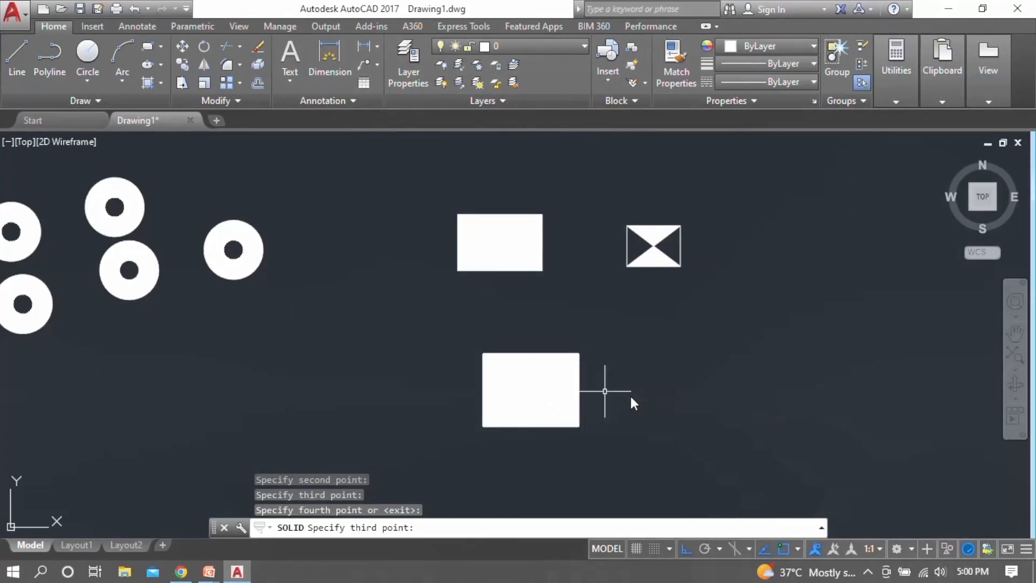
key("Escape")
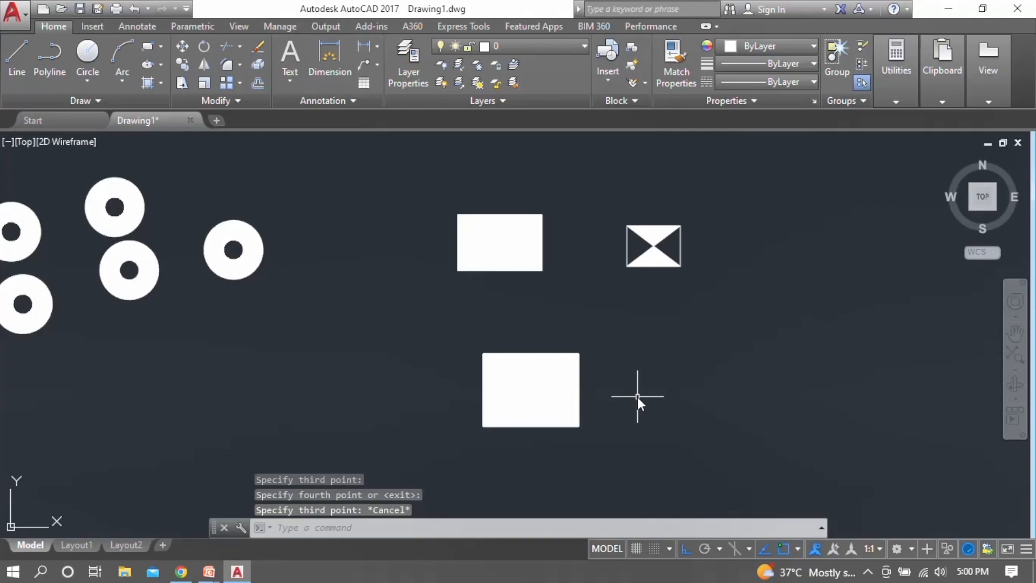
- Select the lower filled rectangle together with its solid to inspect the fill
scroll(639, 392, "down", 4)
scroll(675, 372, "up", 2)
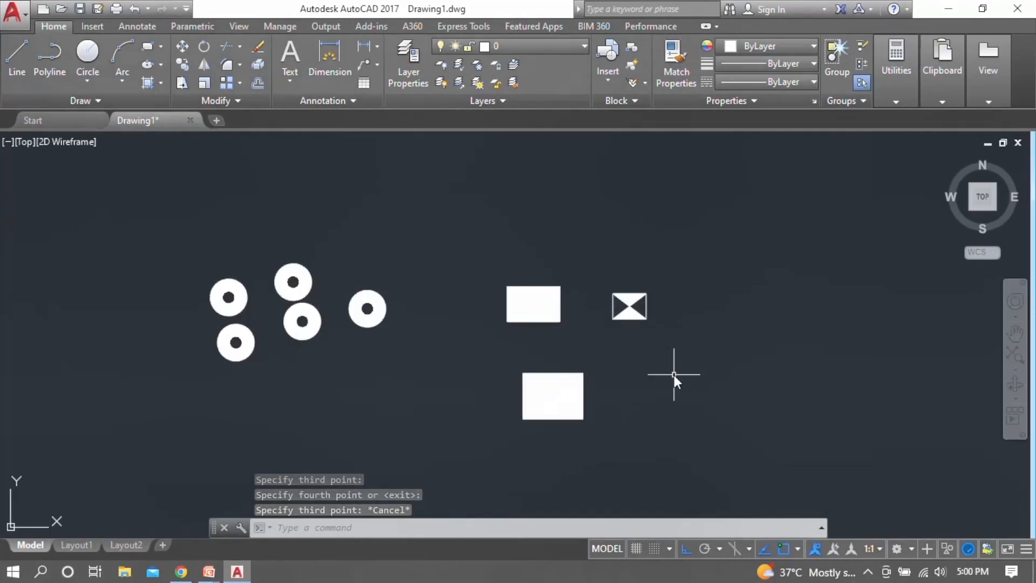
left_click(659, 461)
left_click(475, 357)
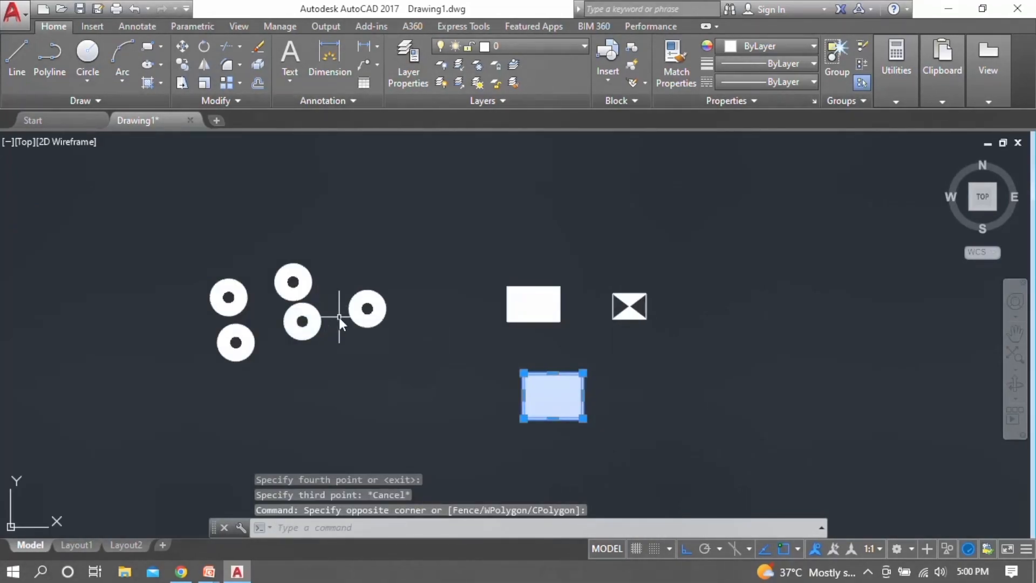
- Place a donut with a 20' inside and 40' outside diameter to the right of the hourglass-filled rectangle
type("do")
key("Return")
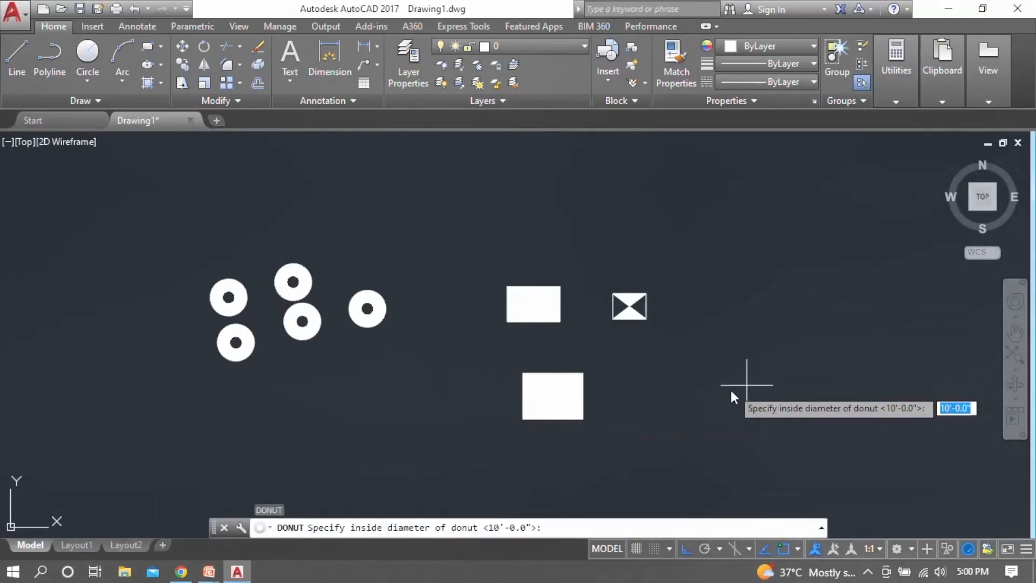
type("20")
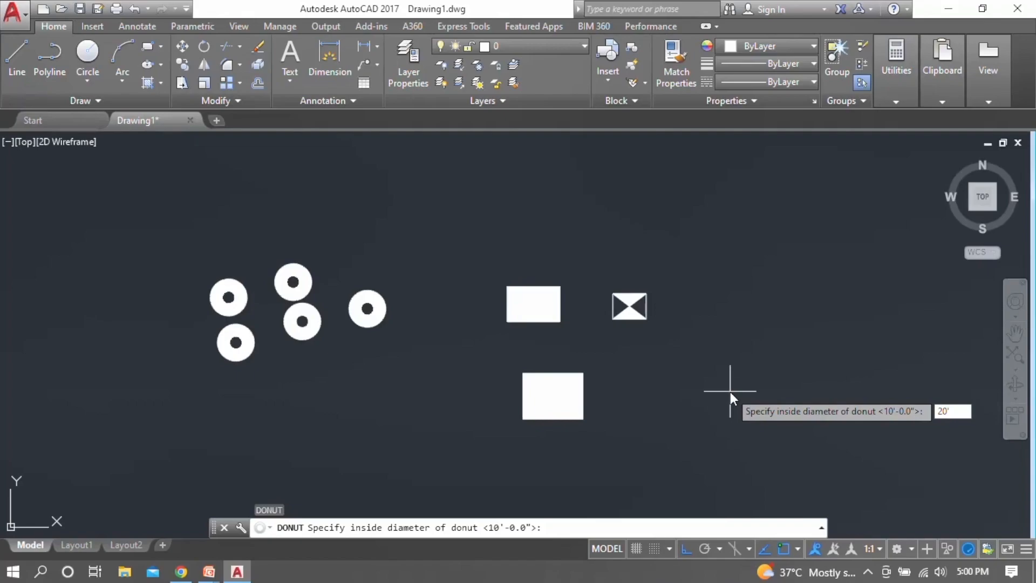
type("'")
key("Return")
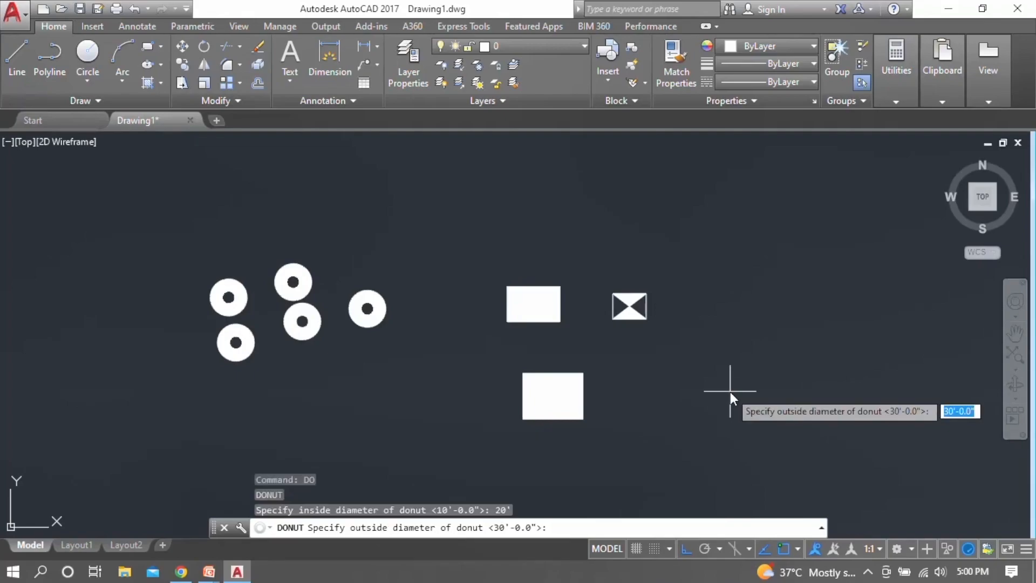
type("40'")
key("Return")
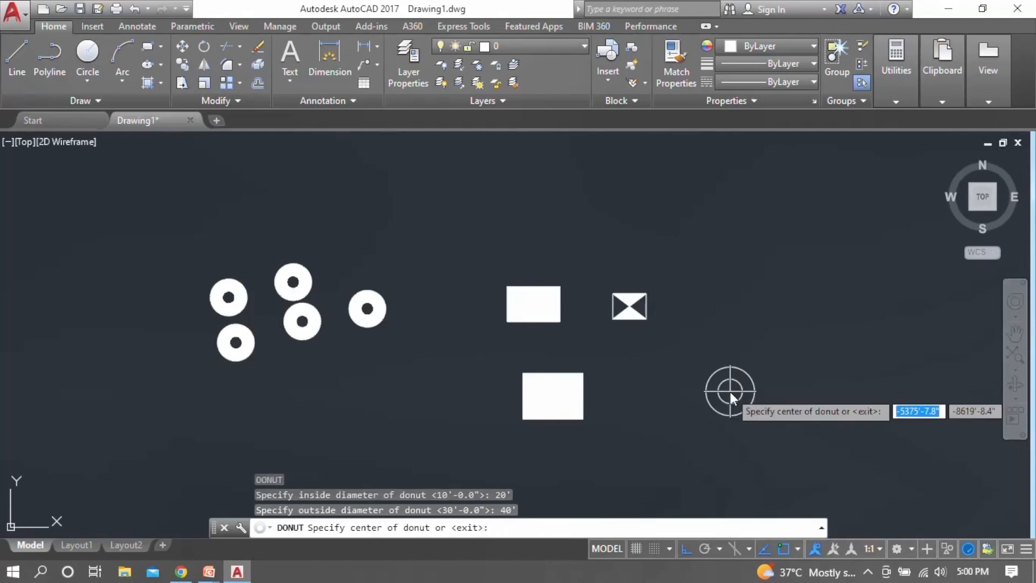
left_click(742, 322)
scroll(799, 353, "up", 4)
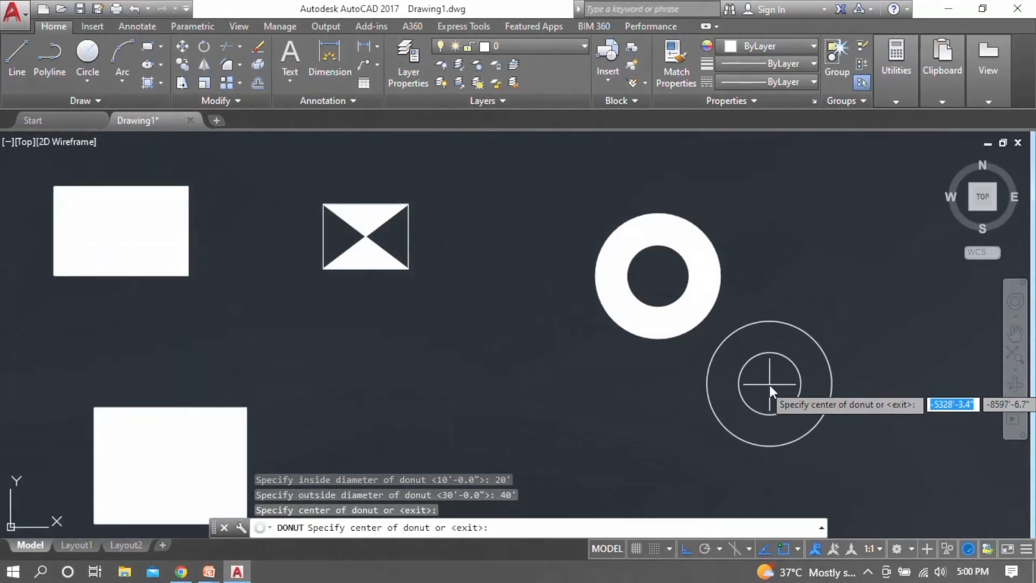
key("Escape")
- Switch the Fill mode to OFF before adding another donut
type("FILL")
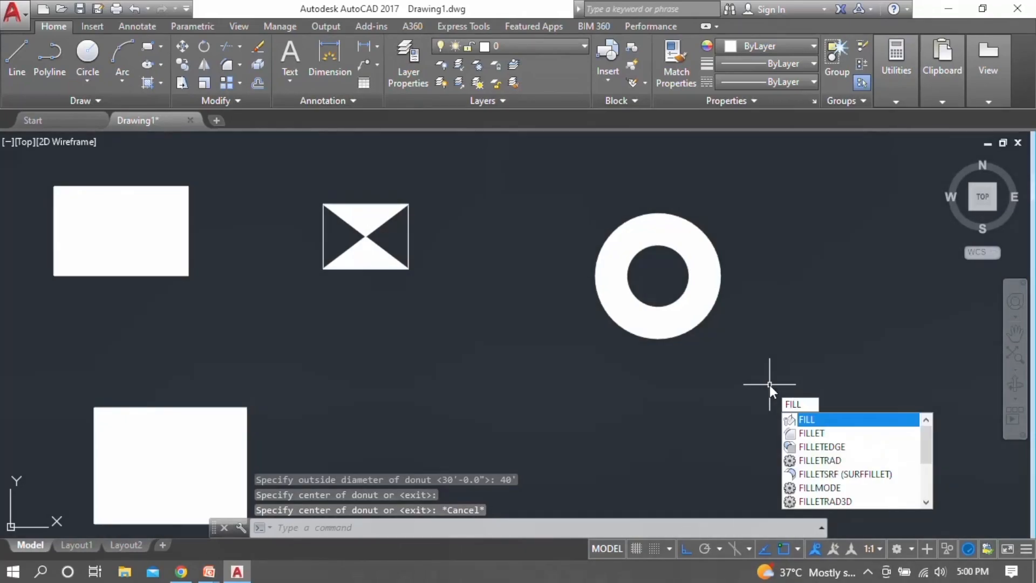
key("Return")
key("Down")
key("Return")
- Place an unfilled donut with a 20' inside and 60' outside diameter at the lower right of the 40' donut, and inspect it
type("do")
key("Return")
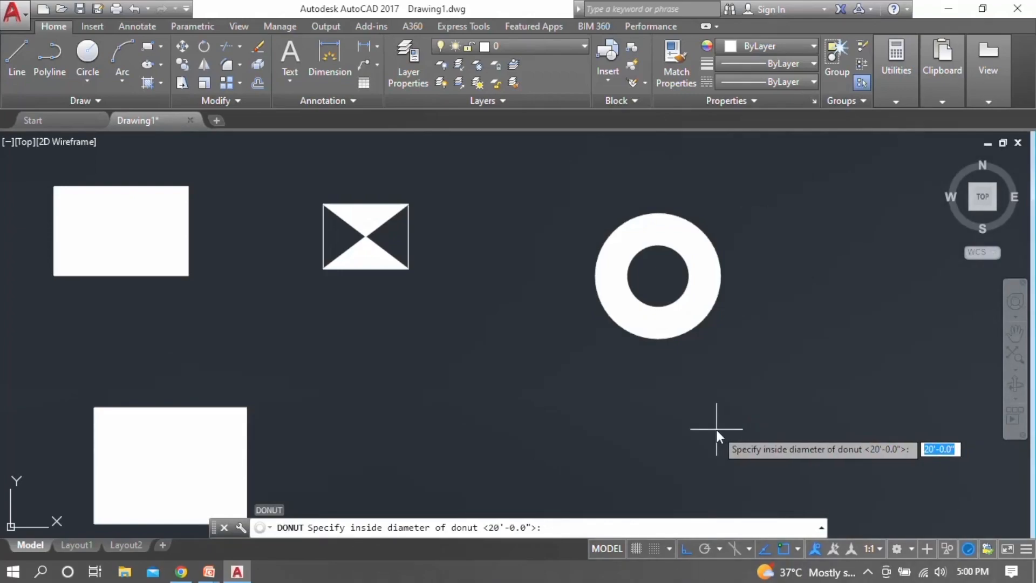
type("20'")
key("Return")
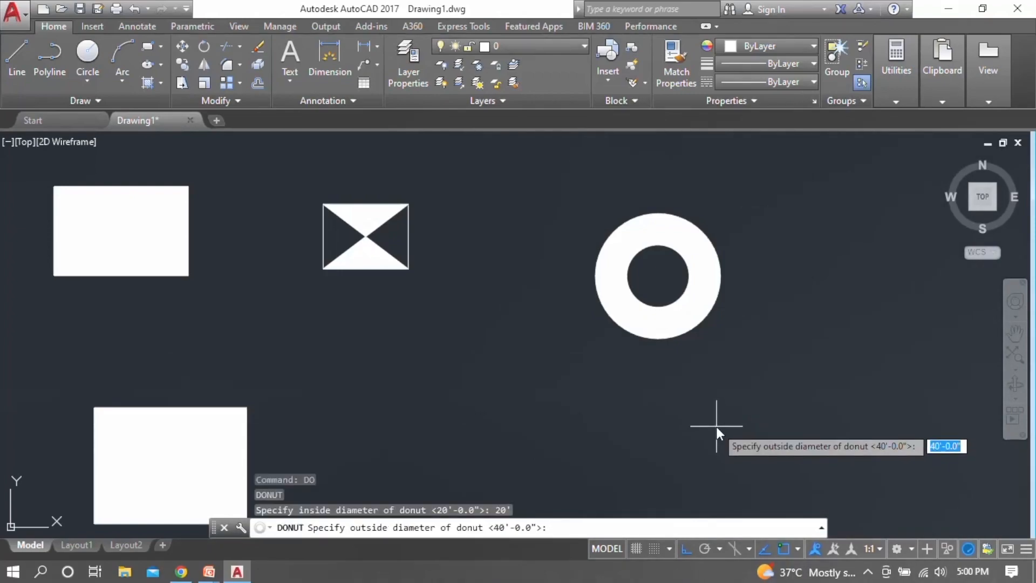
type("60'")
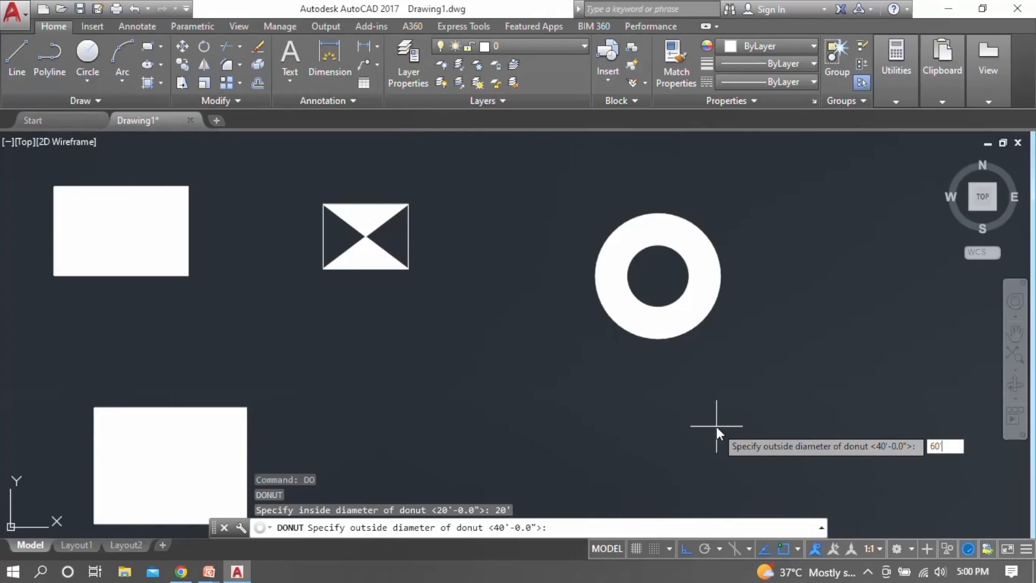
key("Return")
left_click(865, 361)
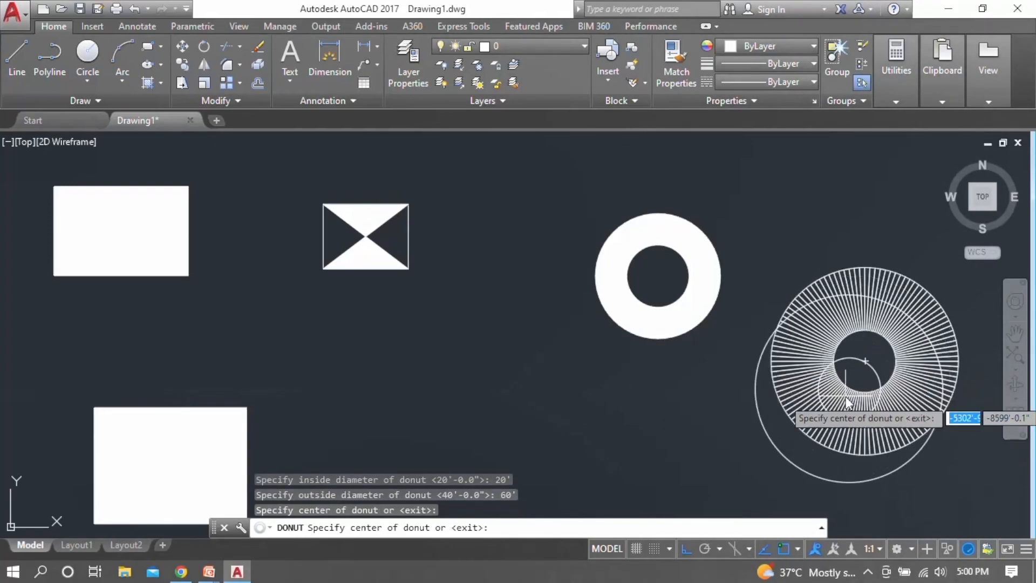
scroll(856, 388, "down", 2)
scroll(872, 373, "up", 5)
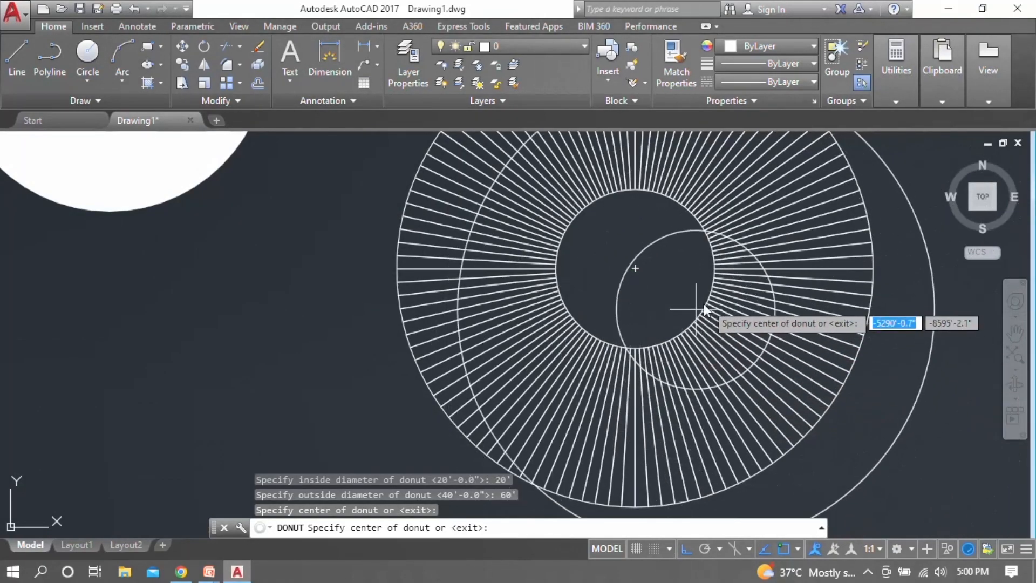
scroll(663, 357, "down", 5)
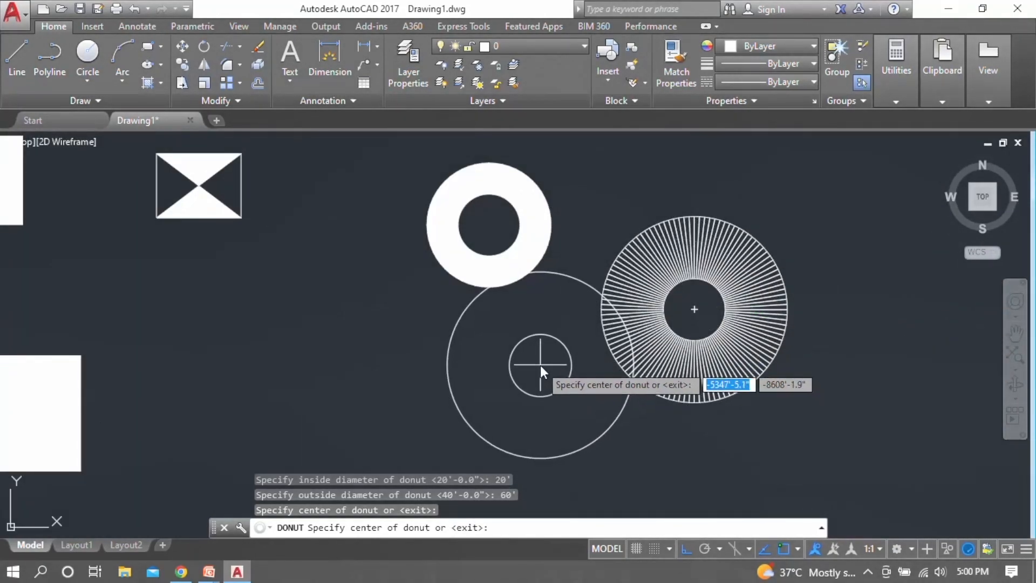
key("Escape")
- Turn the Fill mode back ON for the drawing
type("FILL")
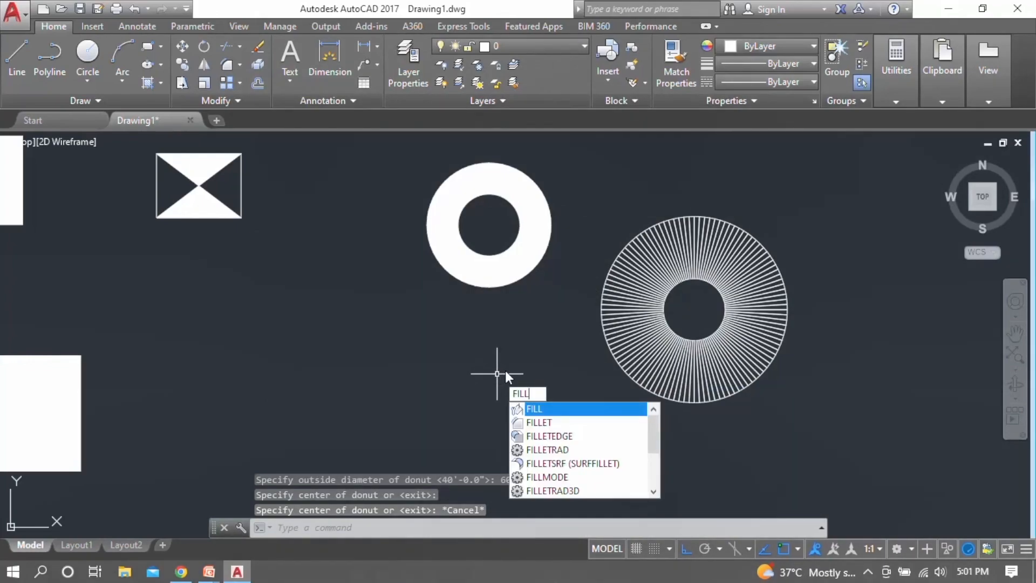
key("Return")
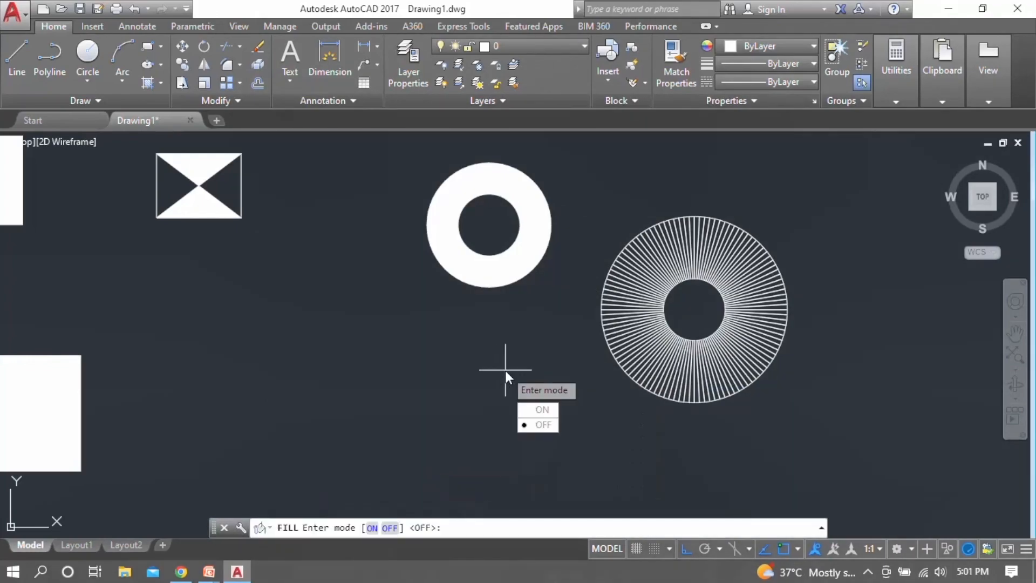
left_click(543, 410)
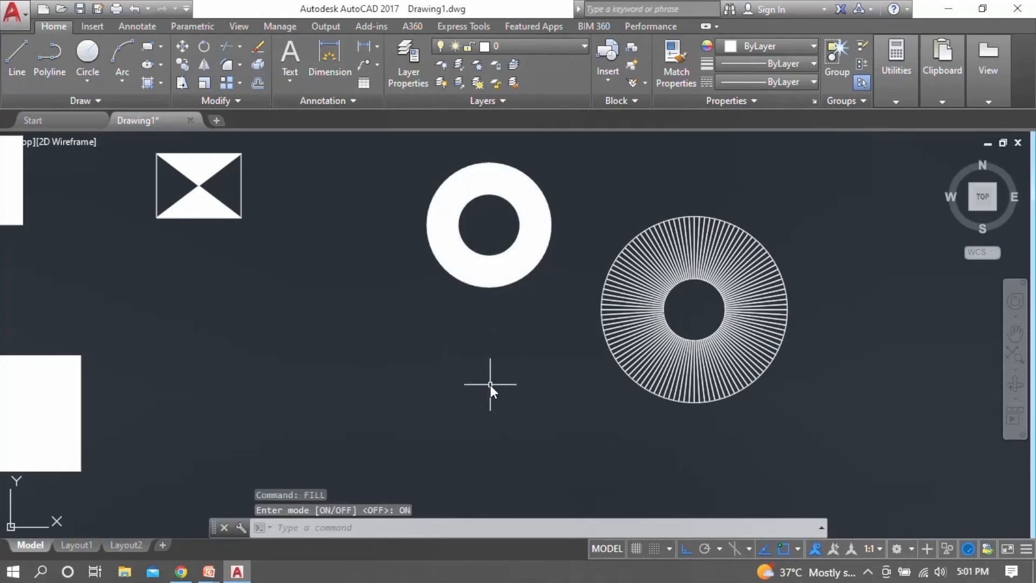
- Switch to the PowerPoint slide show to read the Rectangle and Chamfer command notes
mouse_move(219, 573)
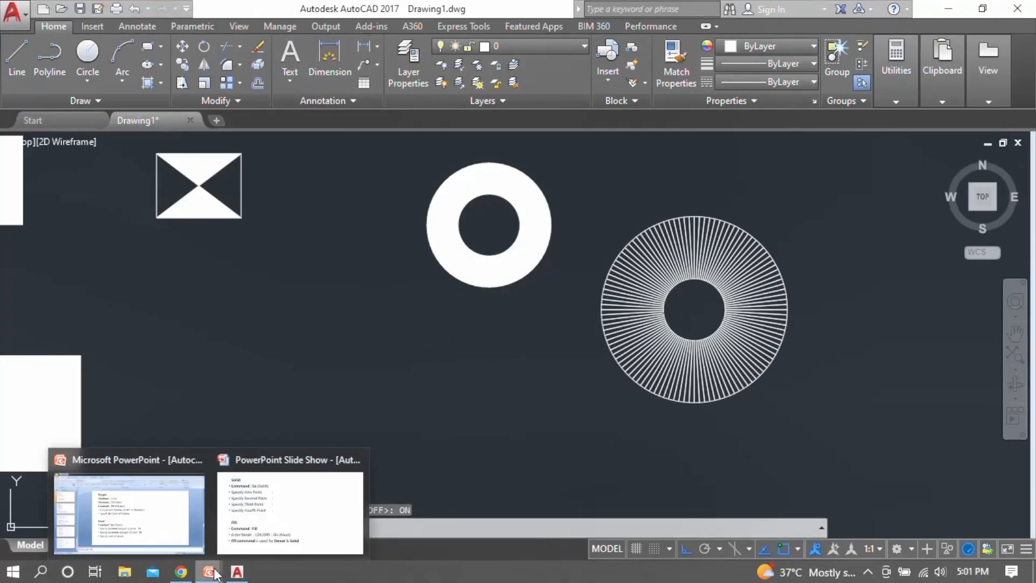
left_click(294, 502)
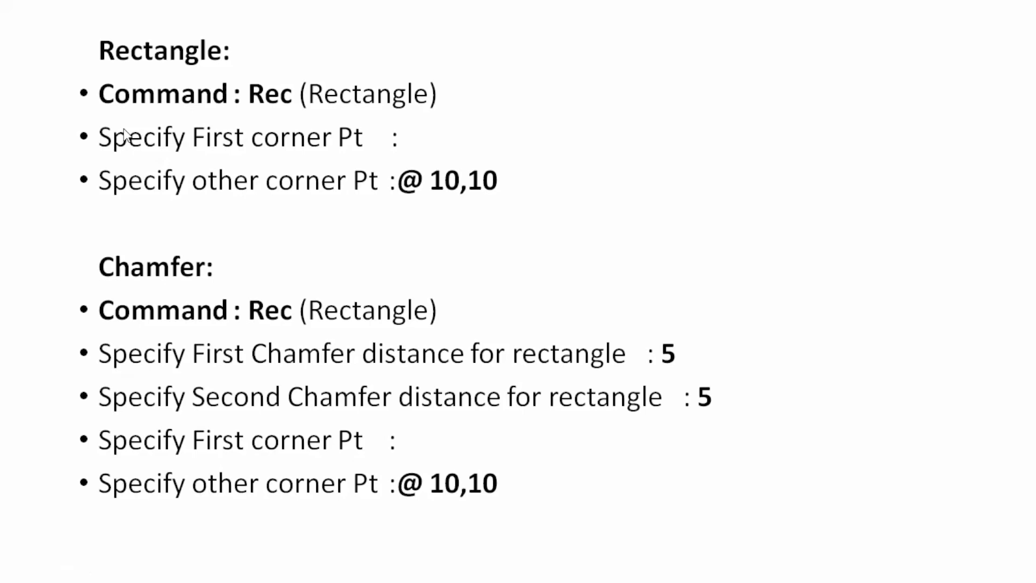
- Switch to AutoCAD and draw a plain rectangle freehand to the right of the 60' unfilled donut
key("super")
left_click(237, 572)
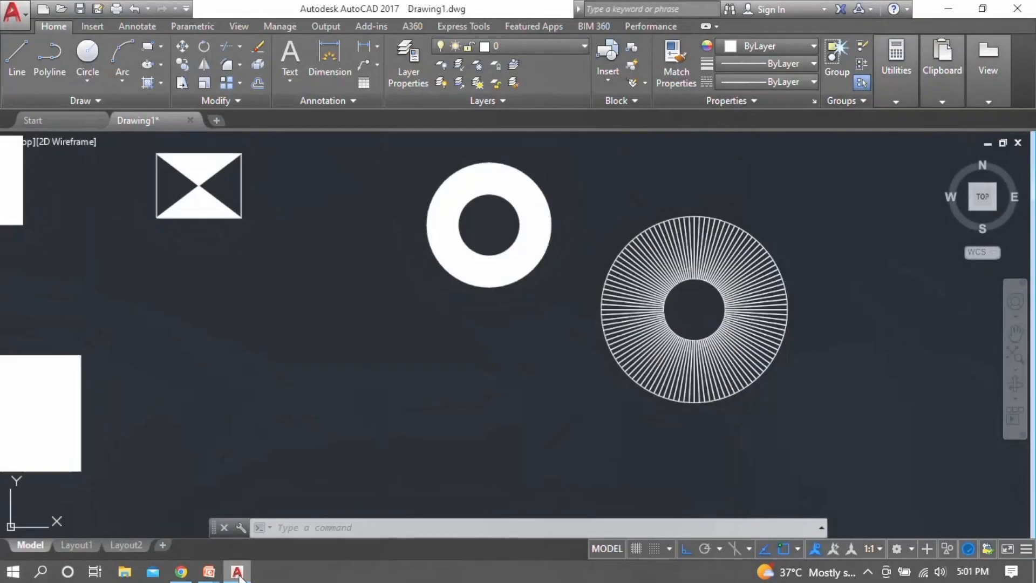
key("Escape")
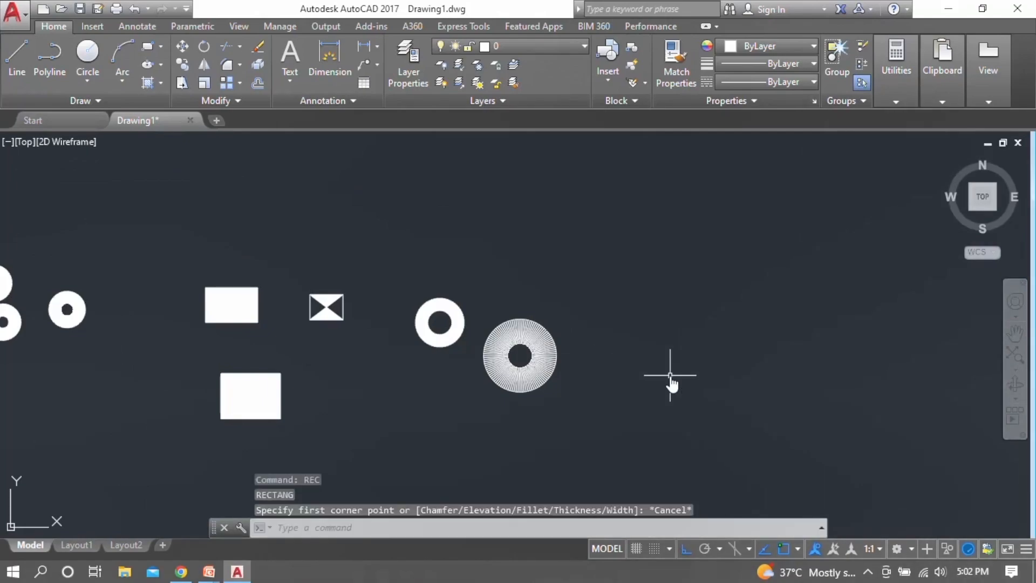
type("REC")
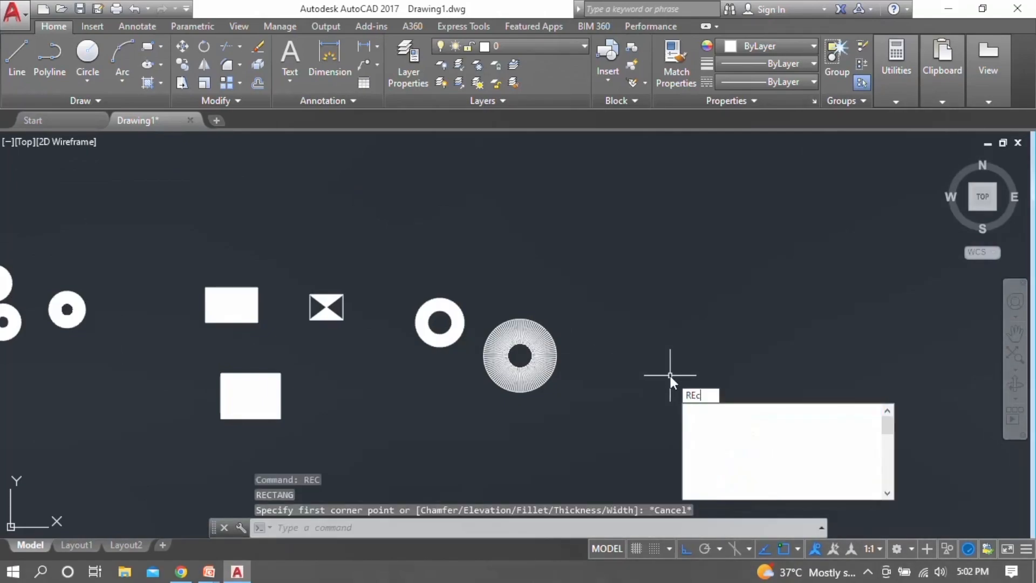
key("Return")
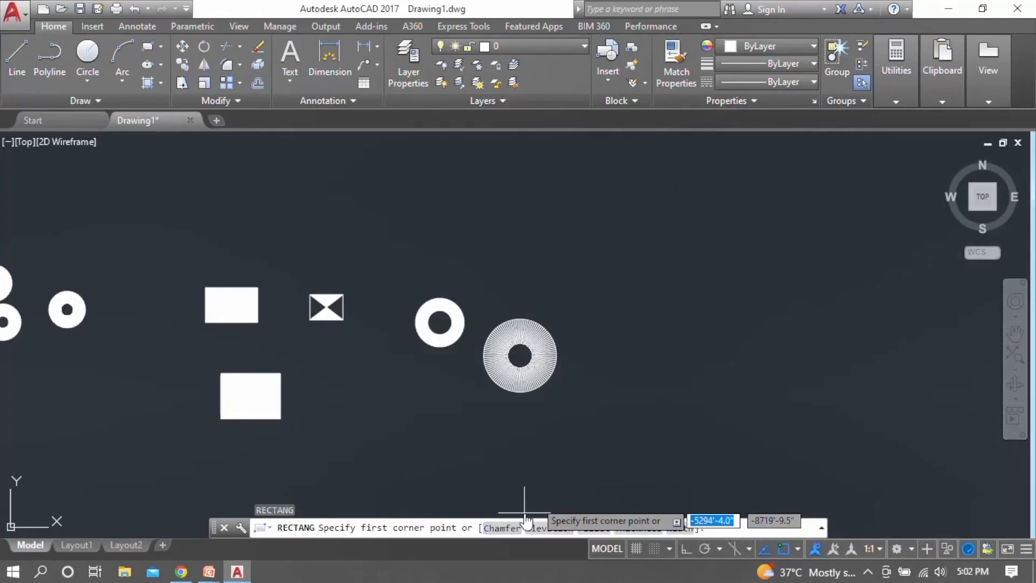
left_click(661, 372)
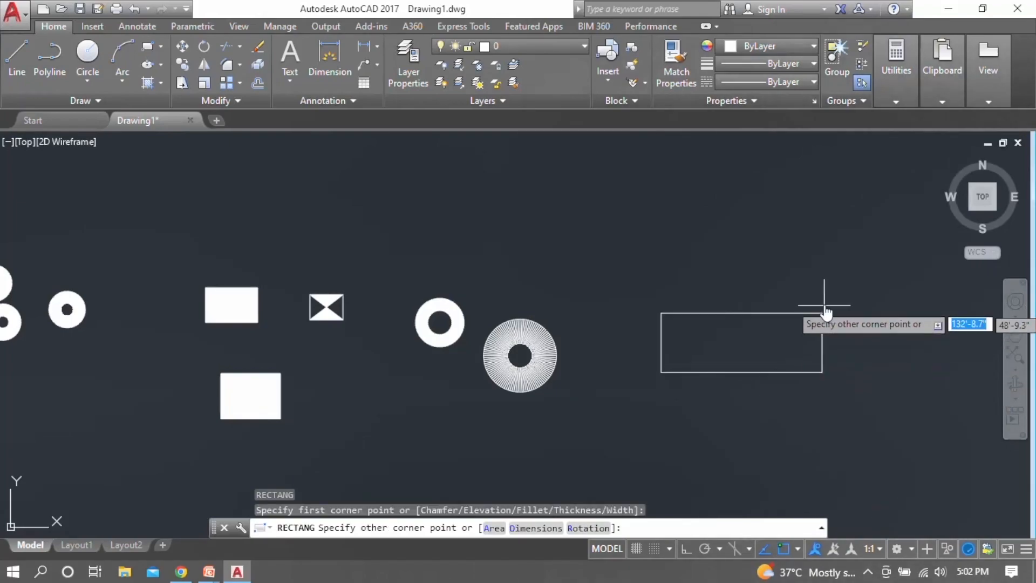
left_click(837, 250)
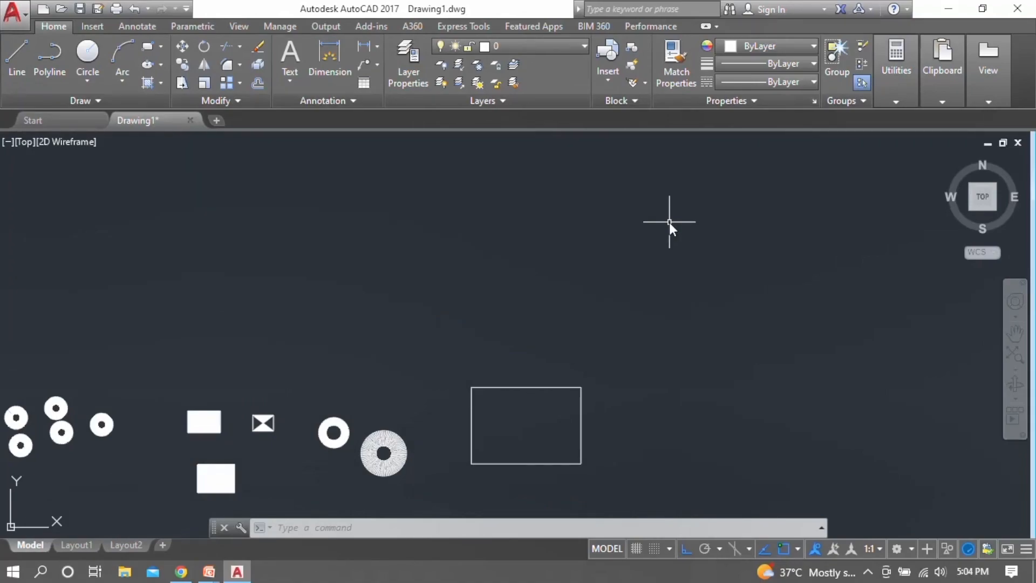
- Draw a 20' wide by 50' high rectangle above and to the right of the freehand rectangle, using relative dimensions
type("REC")
key("Return")
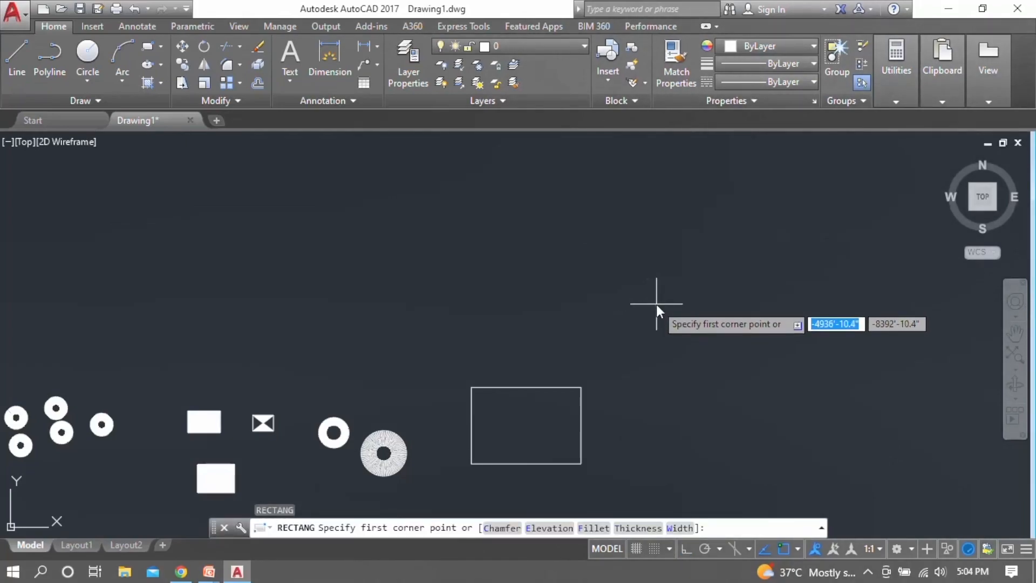
left_click(628, 305)
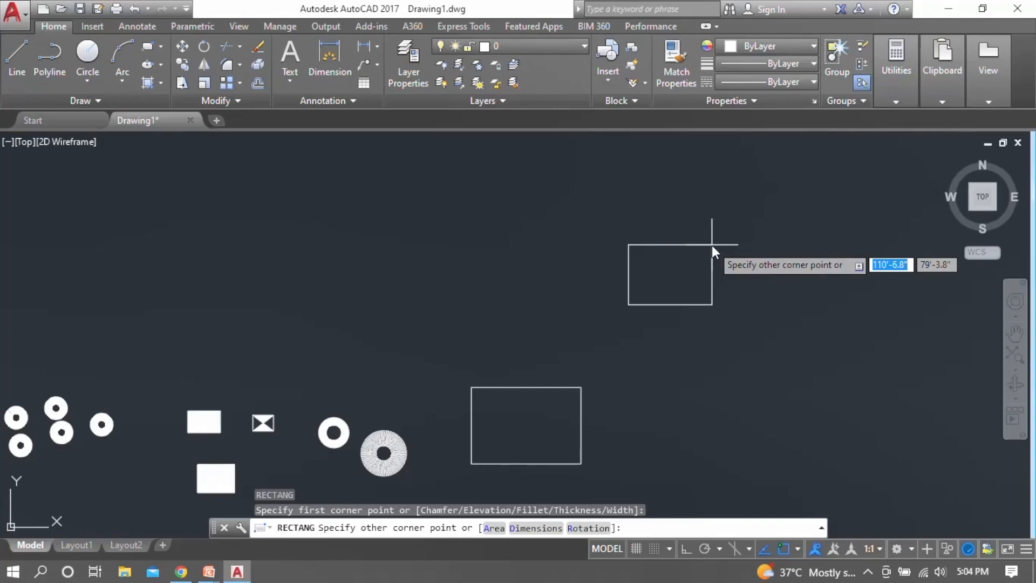
key("F8")
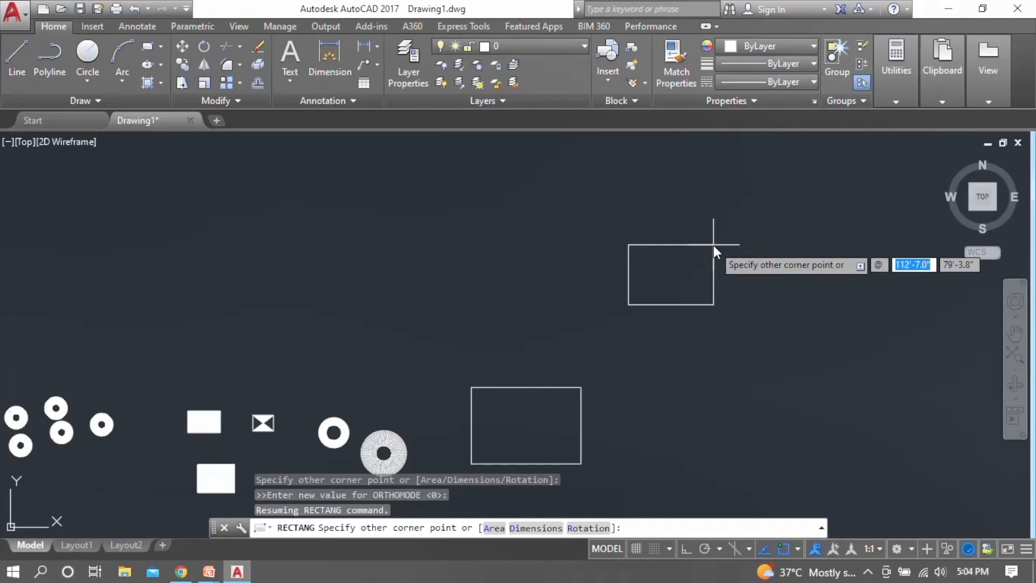
type("20'")
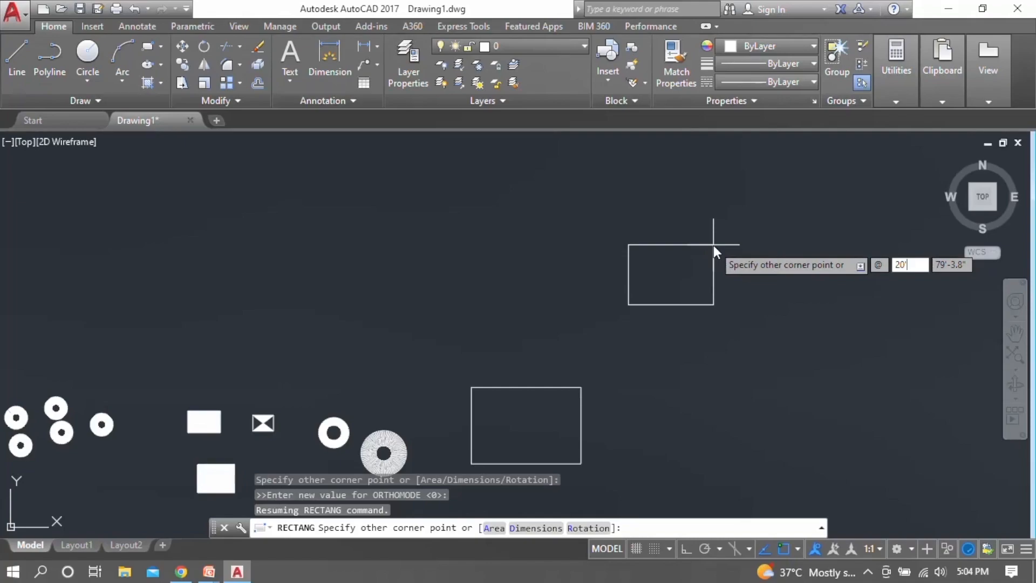
key("Tab")
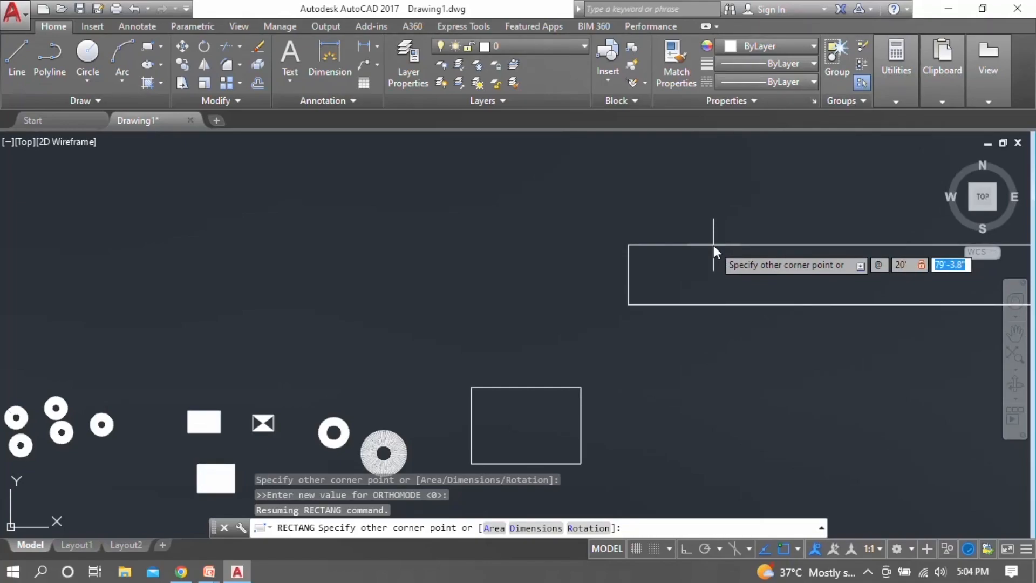
type("3")
key("BackSpace")
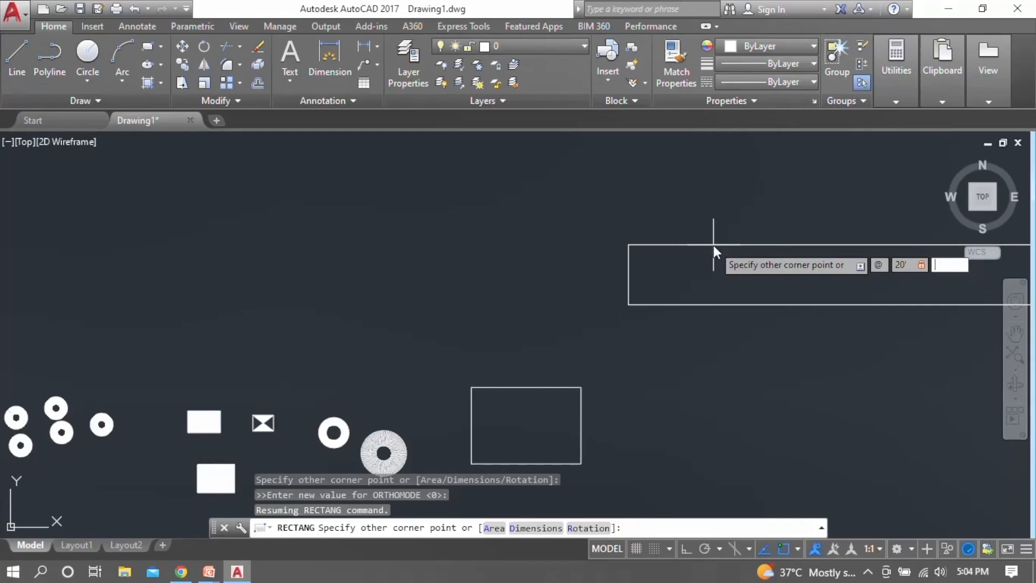
type("50'")
key("Return")
scroll(669, 296, "up", 6)
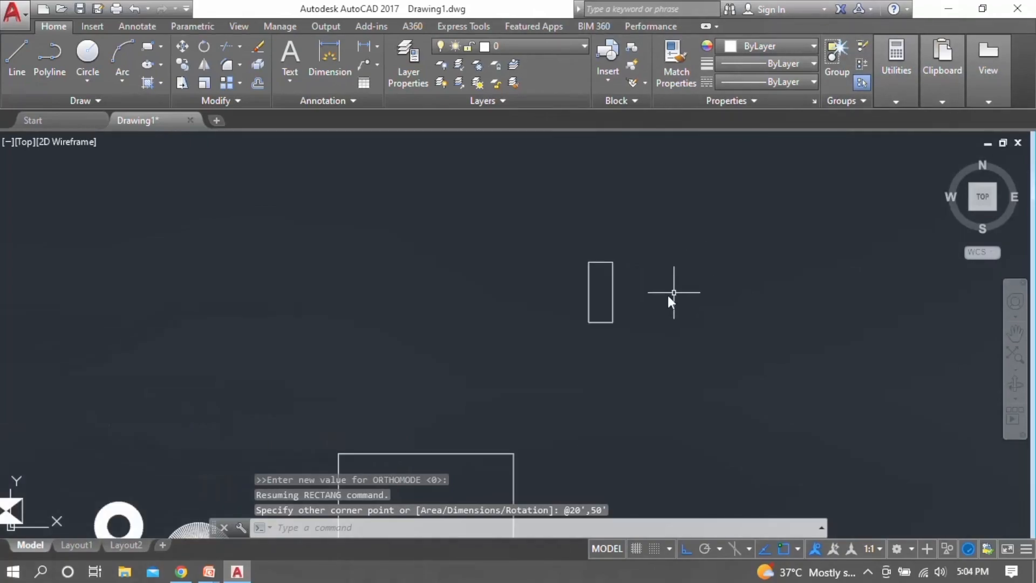
left_click(558, 306)
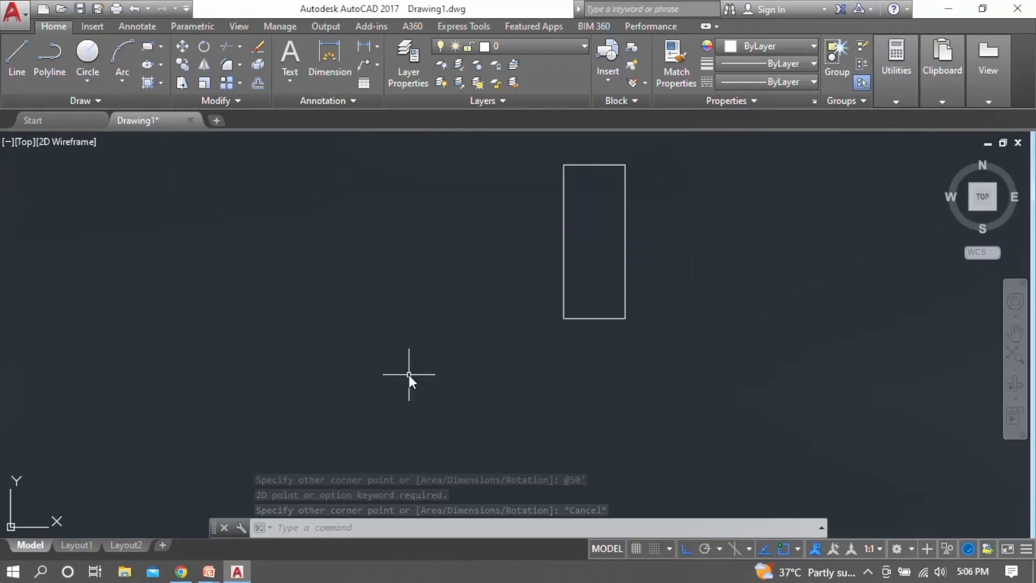
- Draw a 50' wide by 30' high rectangle to the left of the 20' by 50' rectangle, using relative coordinates
type("rec")
key("Return")
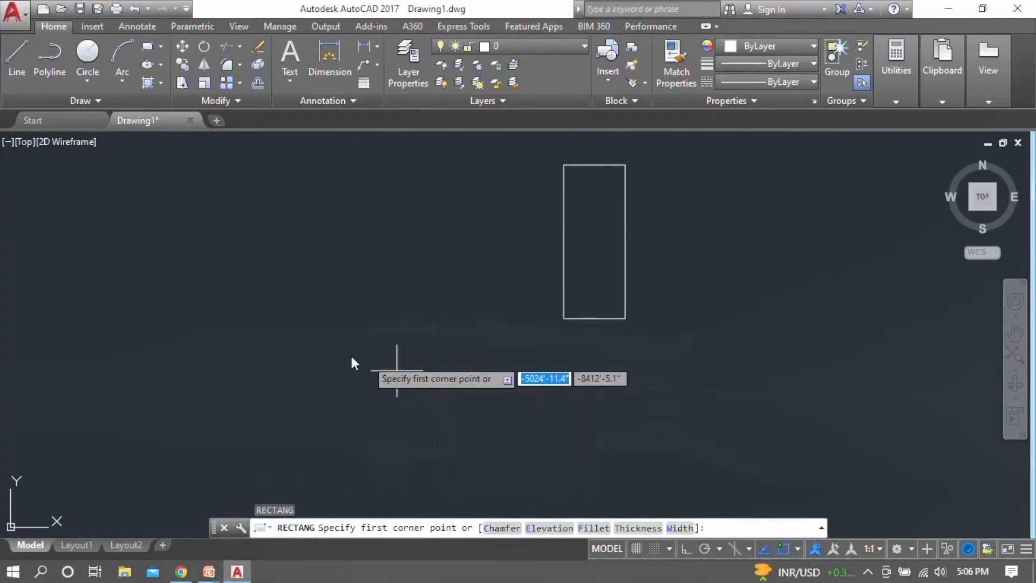
left_click(242, 360)
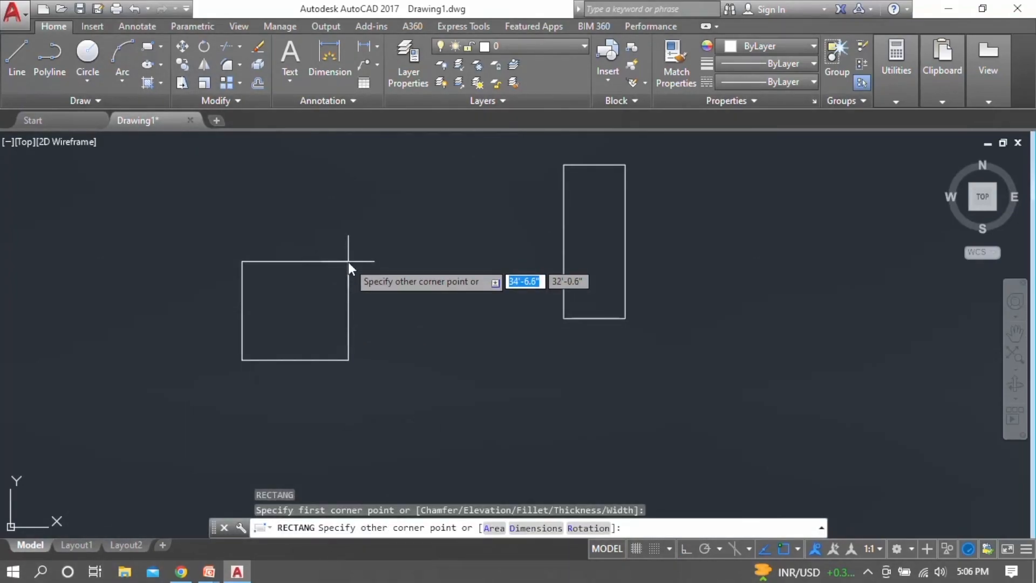
type("@")
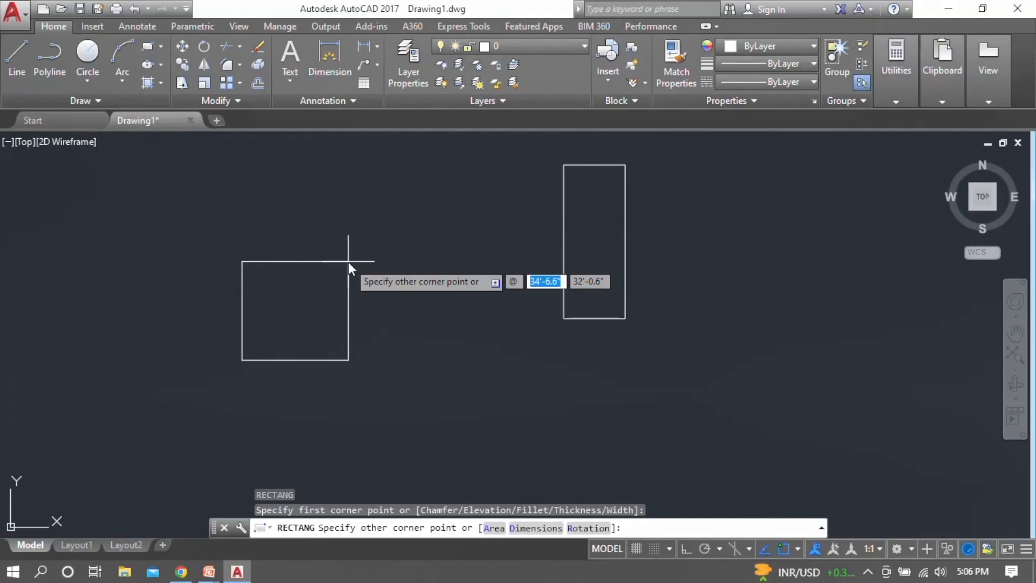
type("50'")
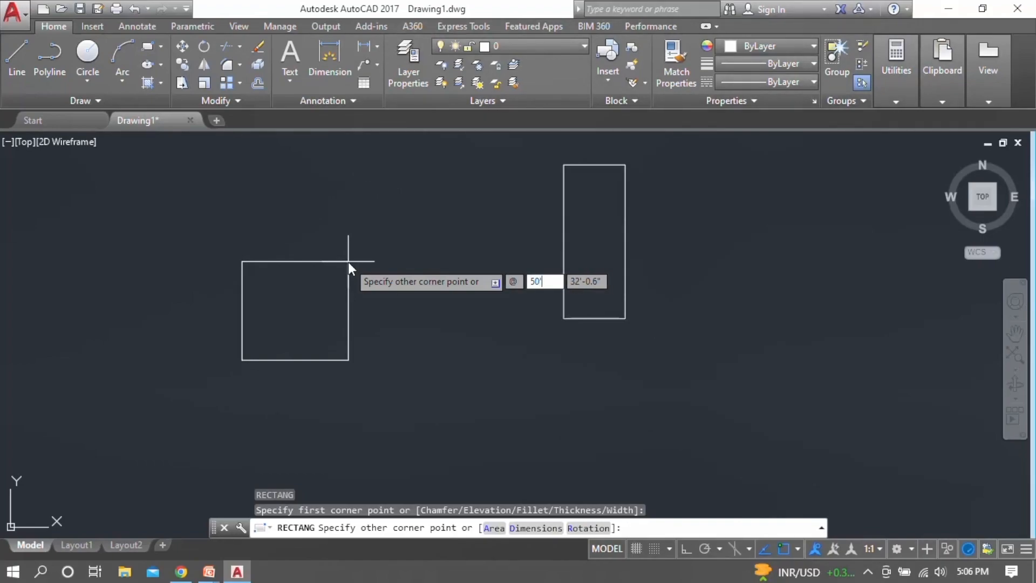
key("Tab")
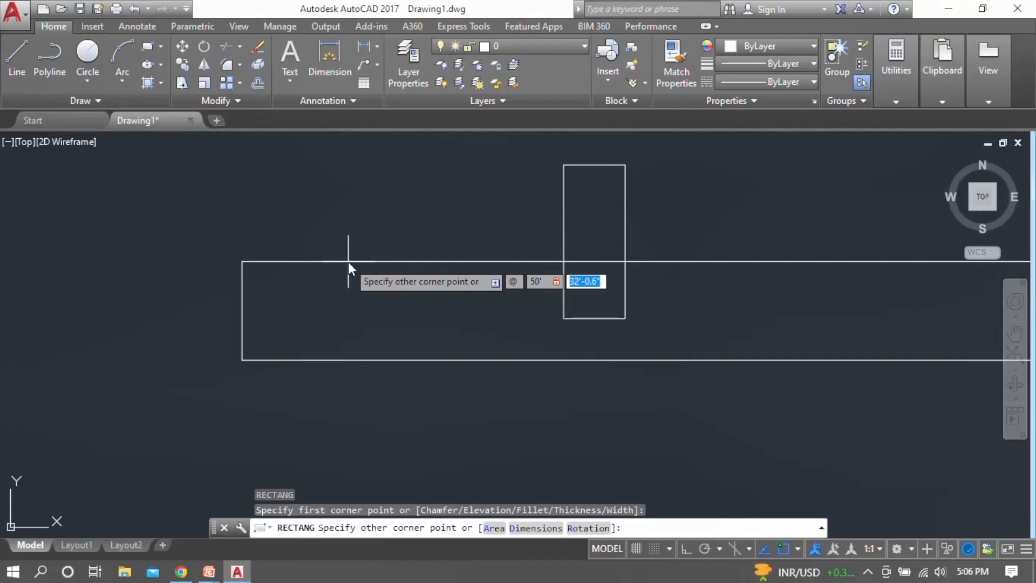
type("30'")
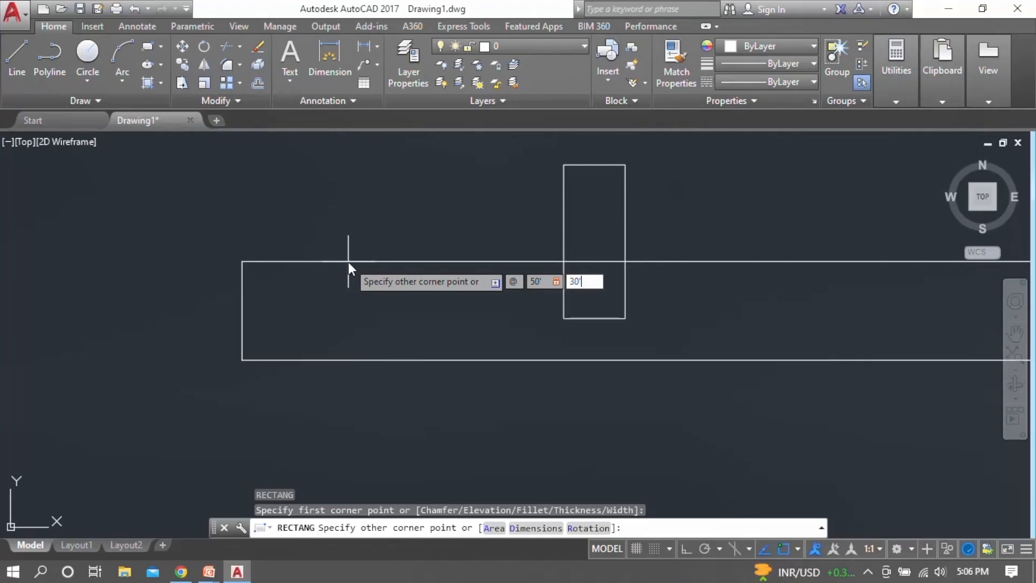
key("Return")
- Select the 50' by 30' rectangle with crossing windows and examine it alongside the 20' by 50' rectangle
left_click(484, 363)
left_click(324, 245)
left_click(260, 383)
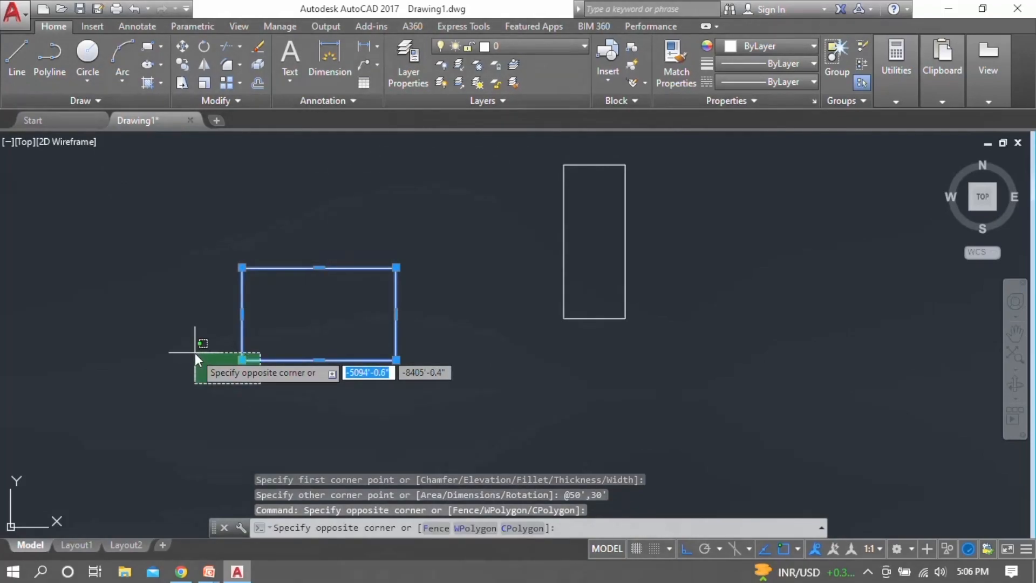
left_click(196, 353)
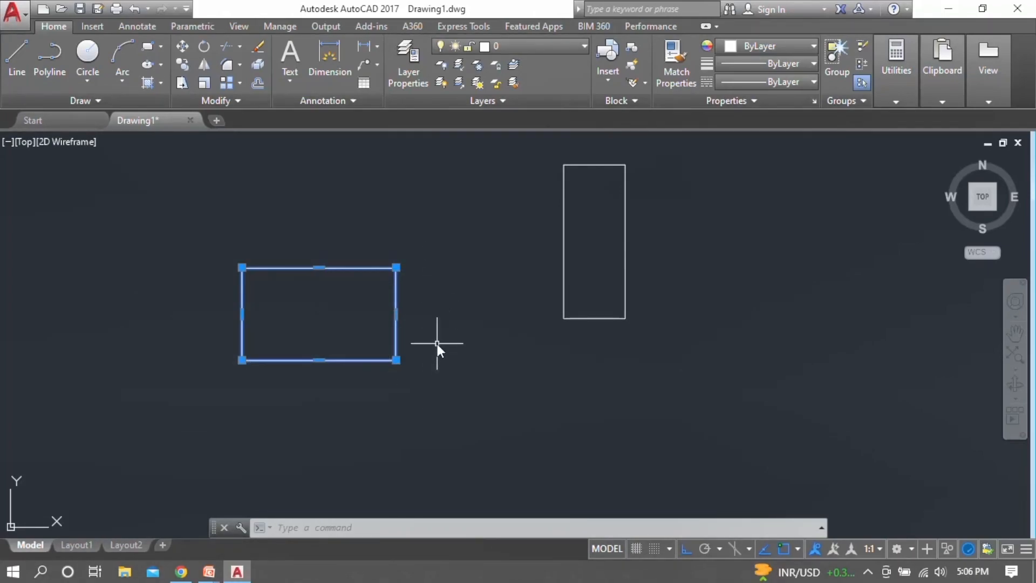
scroll(437, 345, "down", 3)
scroll(477, 377, "up", 2)
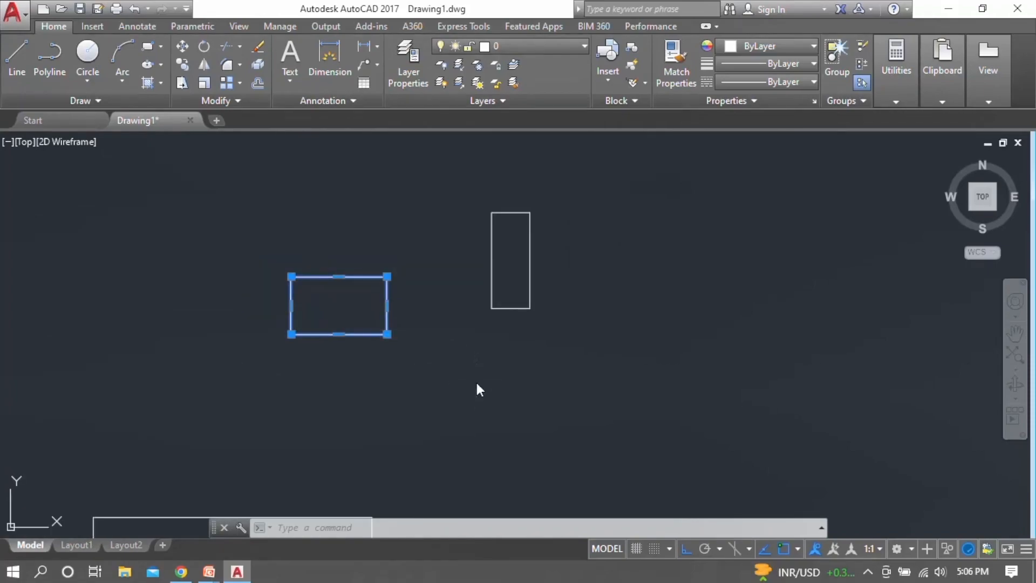
key("Escape")
left_click(475, 382)
left_click(367, 318)
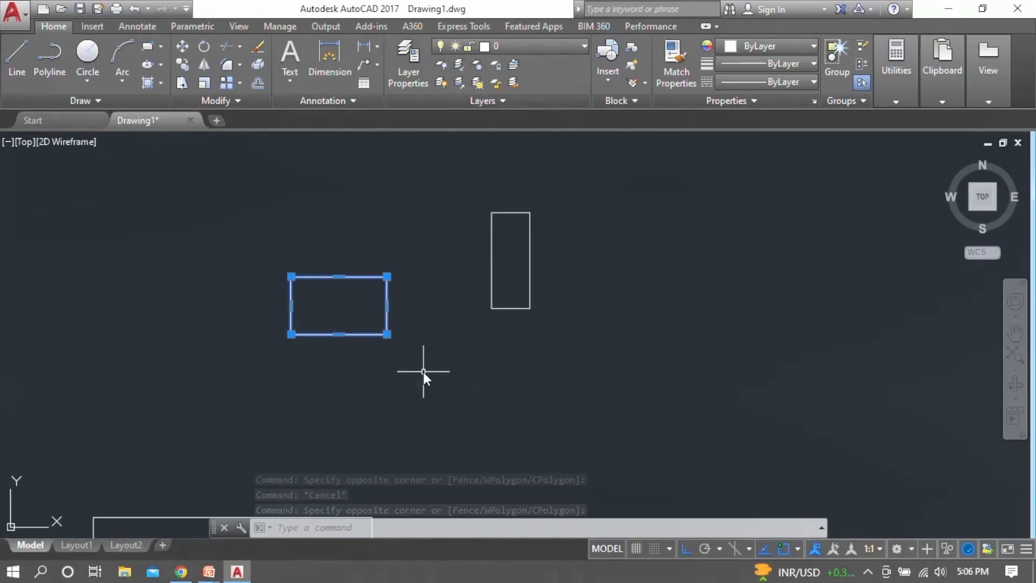
- Switch to the PowerPoint slide show and read the Chamfer, Fillet, Thickness, Width and Arc command notes
mouse_move(217, 561)
left_click(244, 513)
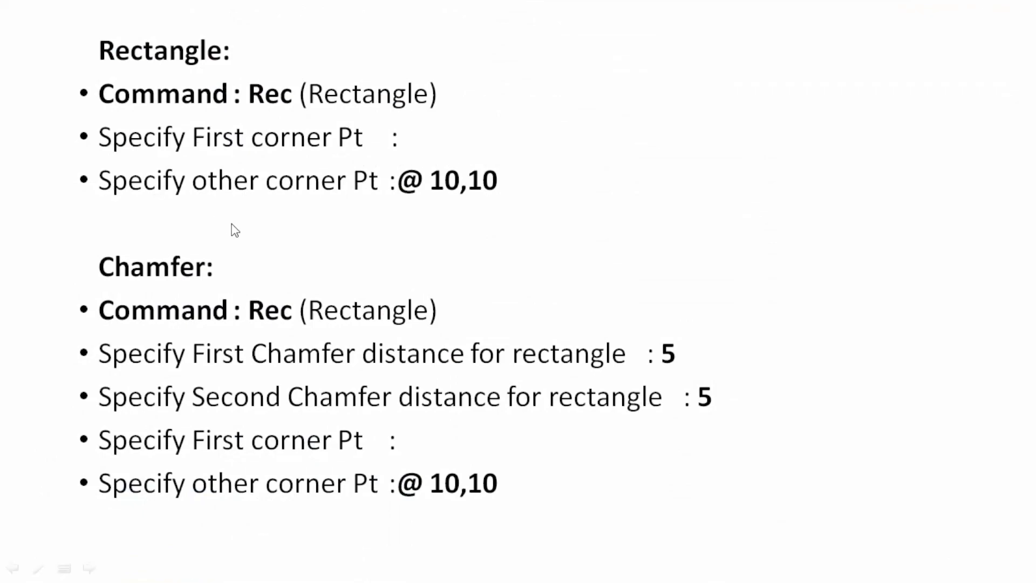
left_click(193, 287)
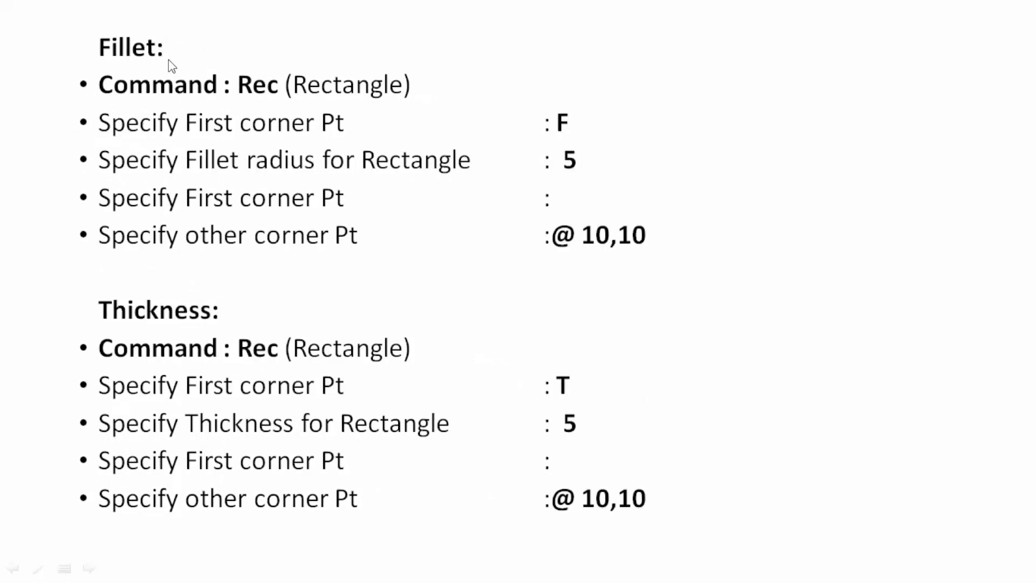
left_click(203, 326)
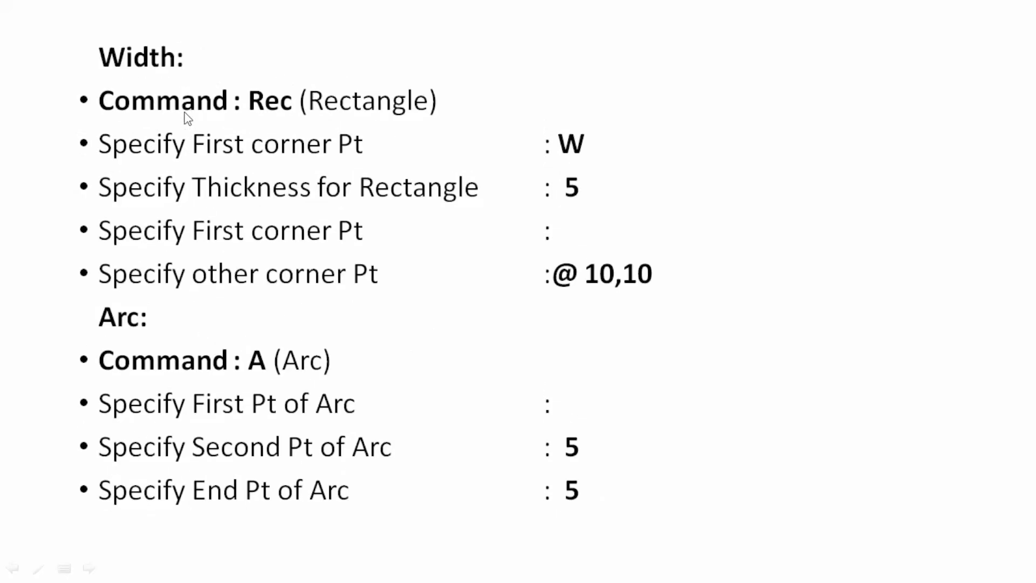
- Return to AutoCAD, clear the selection and draw a wide freehand rectangle to the right of the 20' by 50' rectangle
key("super")
left_click(237, 571)
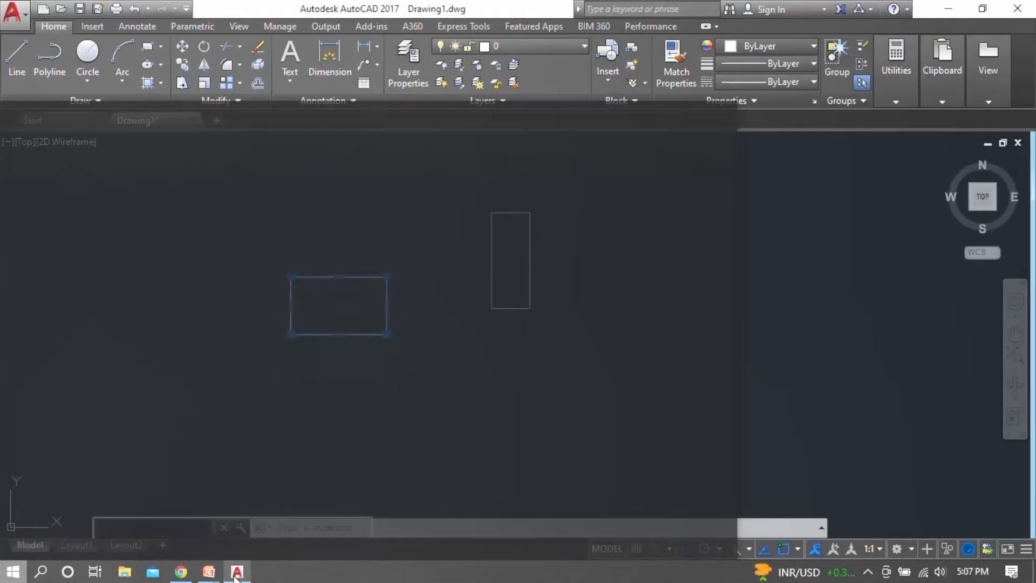
left_click(485, 408)
key("Escape")
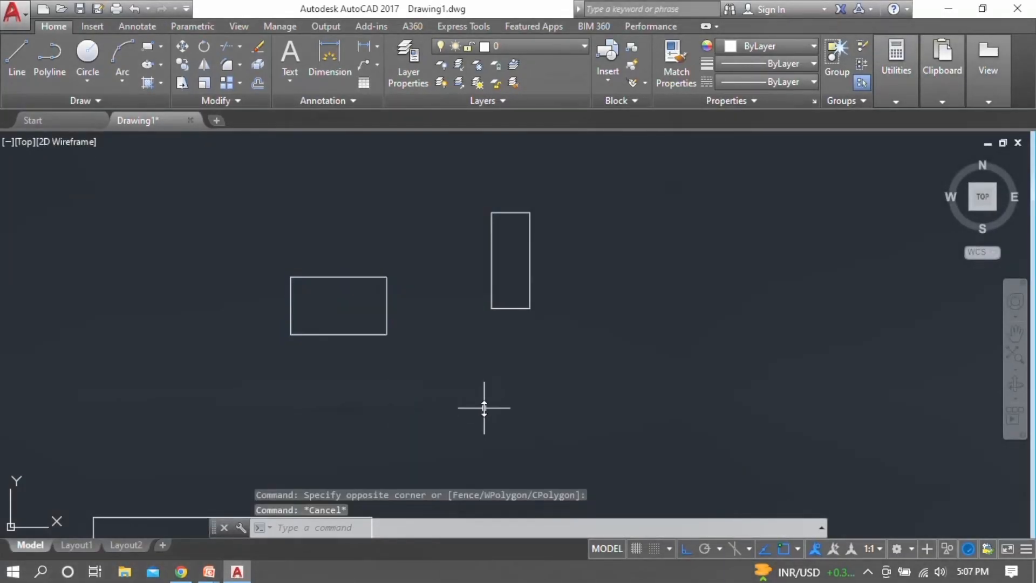
scroll(510, 383, "down", 5)
scroll(683, 340, "up", 2)
type("rec")
key("Return")
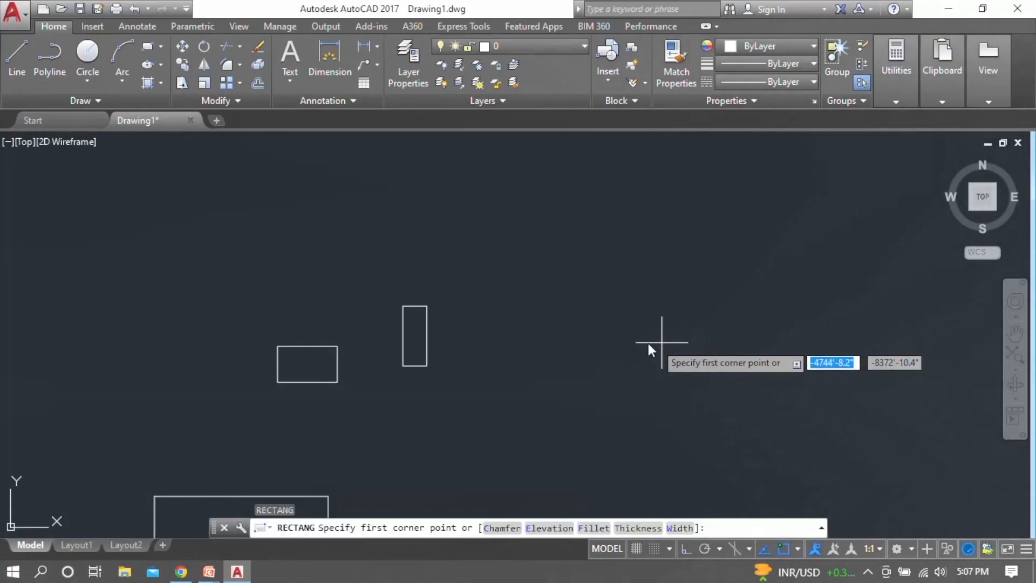
left_click(583, 344)
left_click(776, 261)
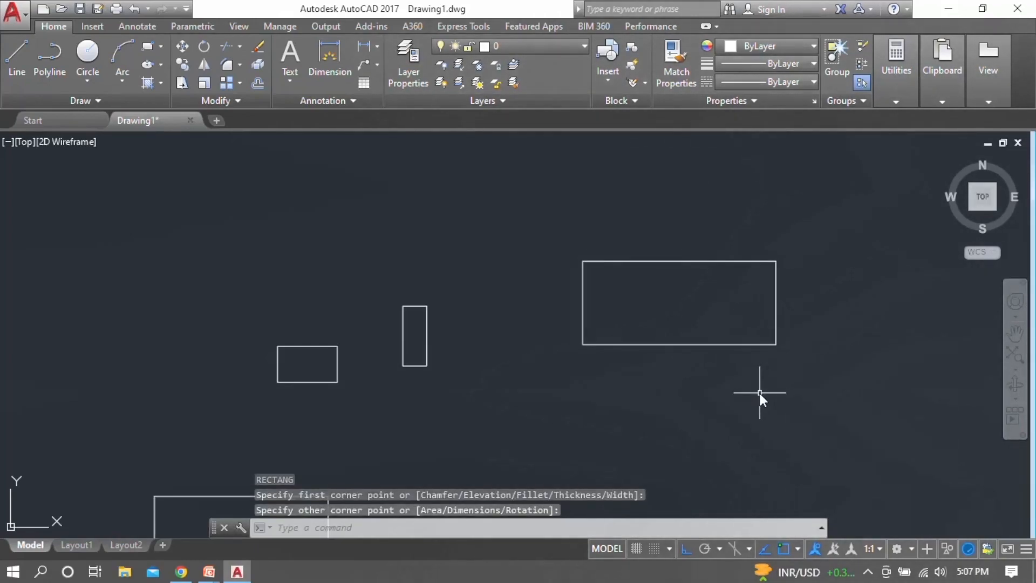
- Draw a freehand rectangle to the right of the wide rectangle using the Chamfer option, with both chamfer distances set to 5'
scroll(823, 377, "up", 2)
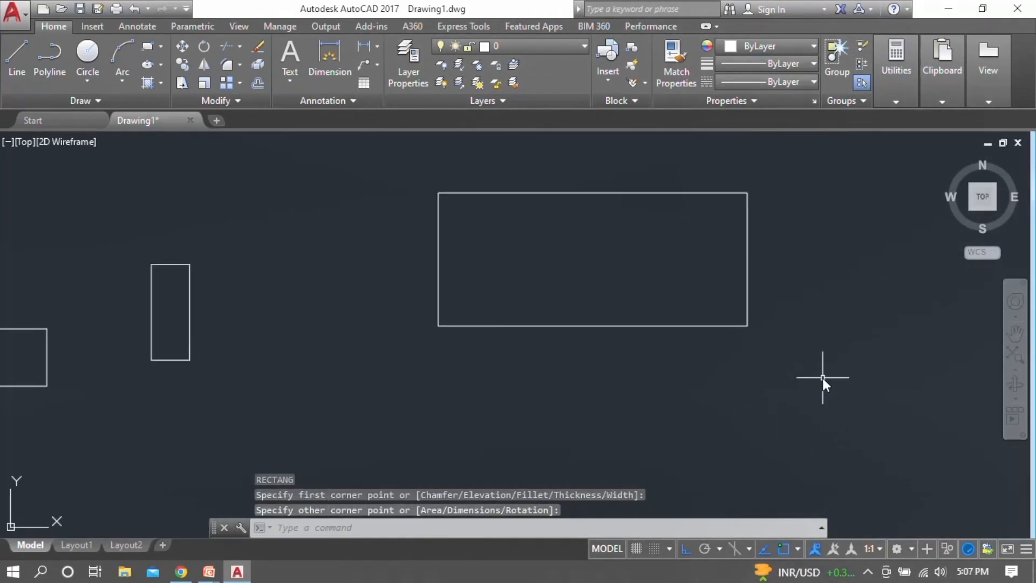
type("rec")
key("Return")
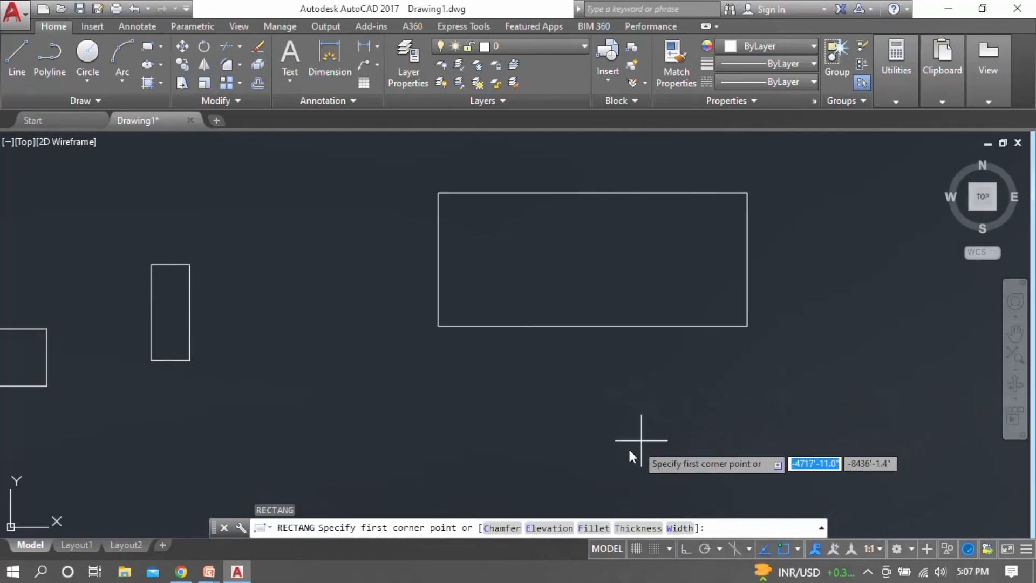
left_click(502, 529)
scroll(471, 416, "down", 4)
scroll(637, 383, "up", 4)
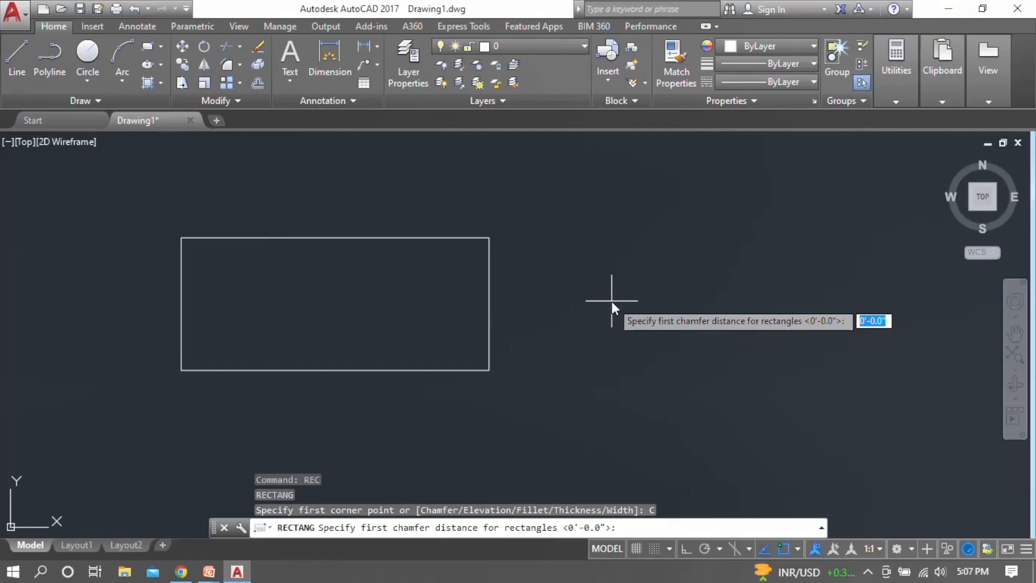
type("5'")
key("Return")
left_click(598, 268)
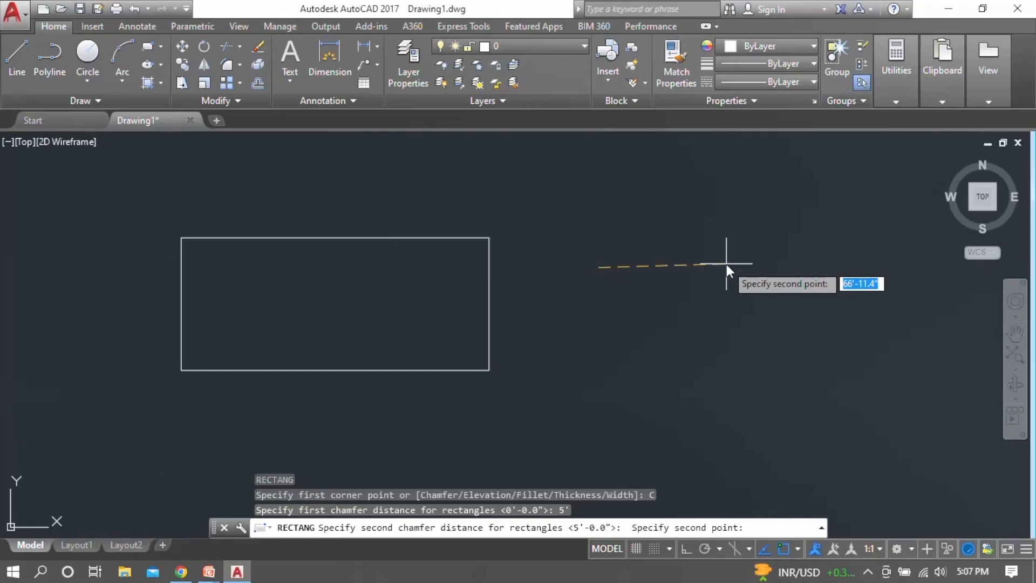
type("5'")
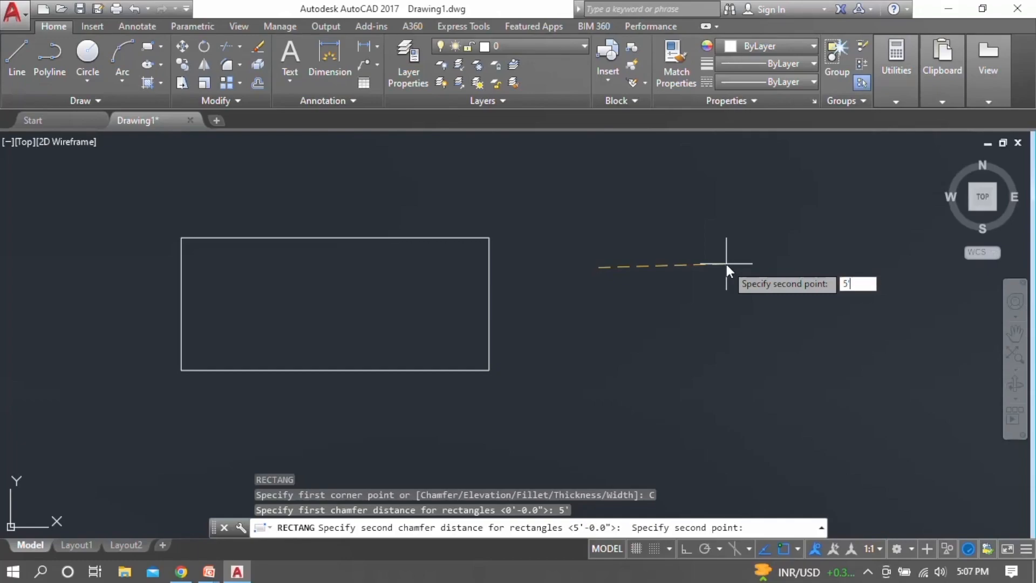
key("Return")
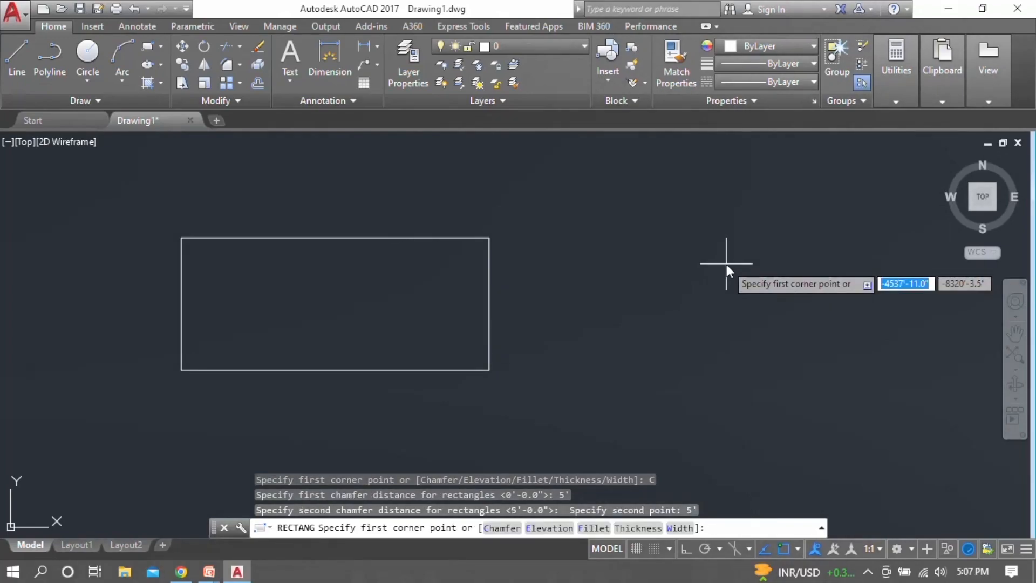
left_click(616, 270)
left_click(779, 358)
- Select the chamfered rectangle with a crossing window, examine its lower corners and clear the selection
scroll(782, 367, "up", 6)
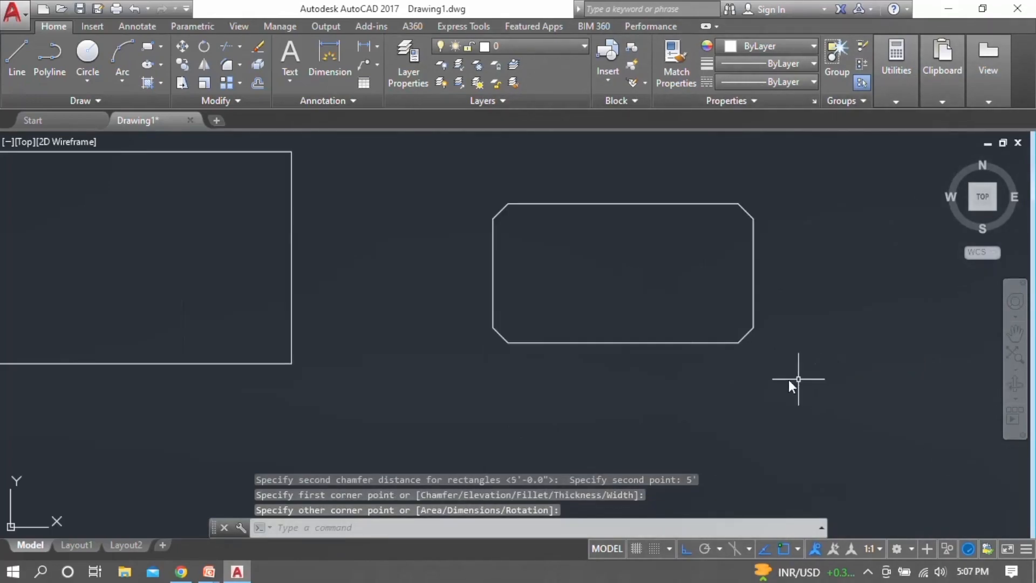
left_click(747, 348)
left_click(701, 336)
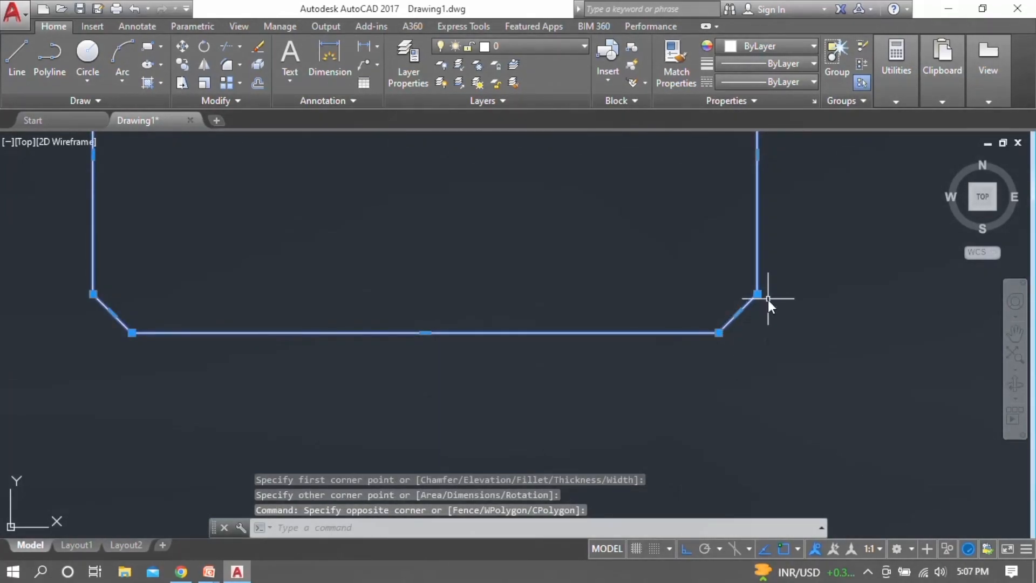
key("Escape")
scroll(532, 300, "down", 10)
scroll(648, 272, "up", 2)
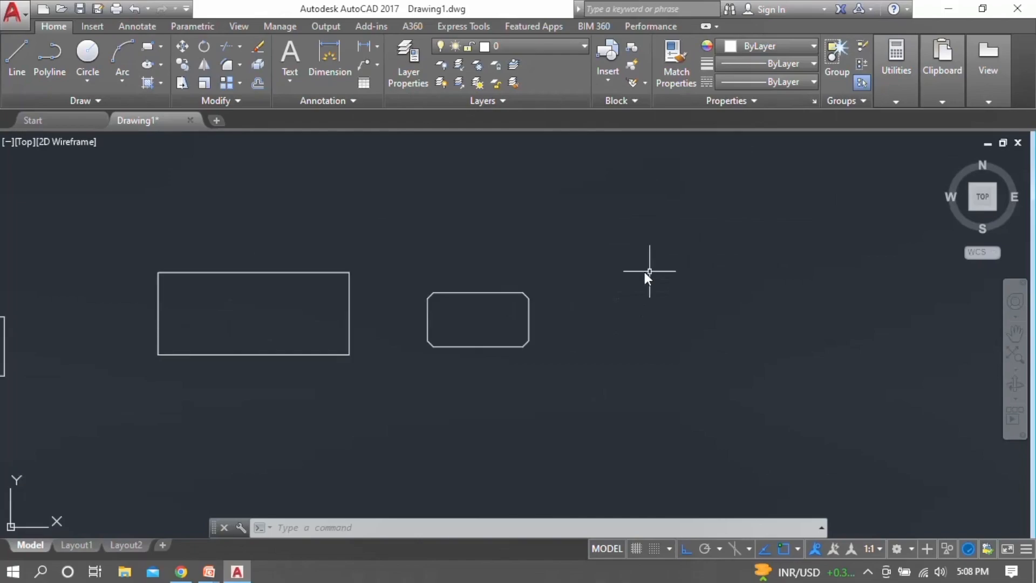
- Draw a larger freehand rectangle to the right of the chamfered one, with first chamfer distance 10' and second chamfer distance 5'
type("rec")
key("Return")
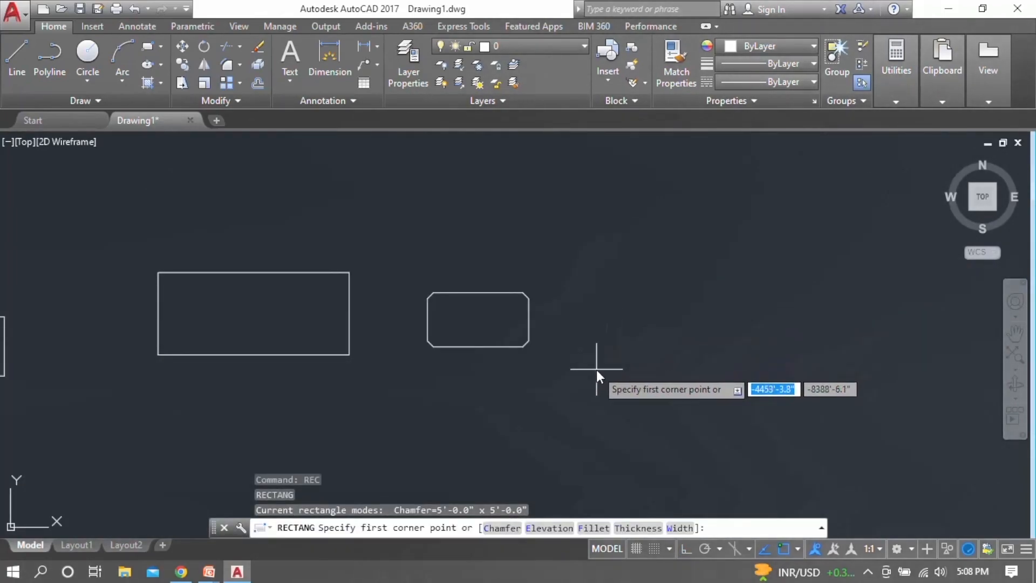
type("cha")
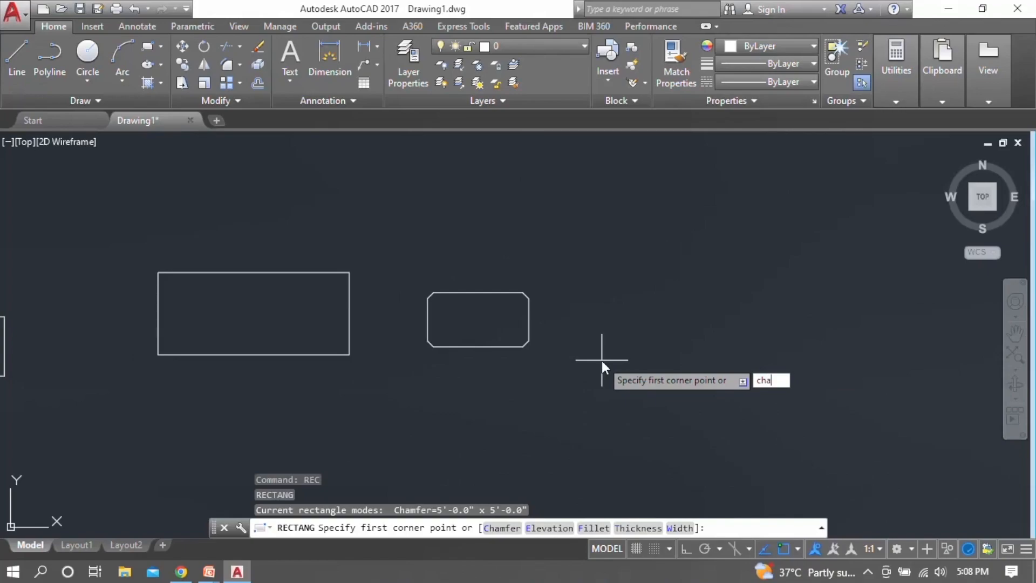
key("Return")
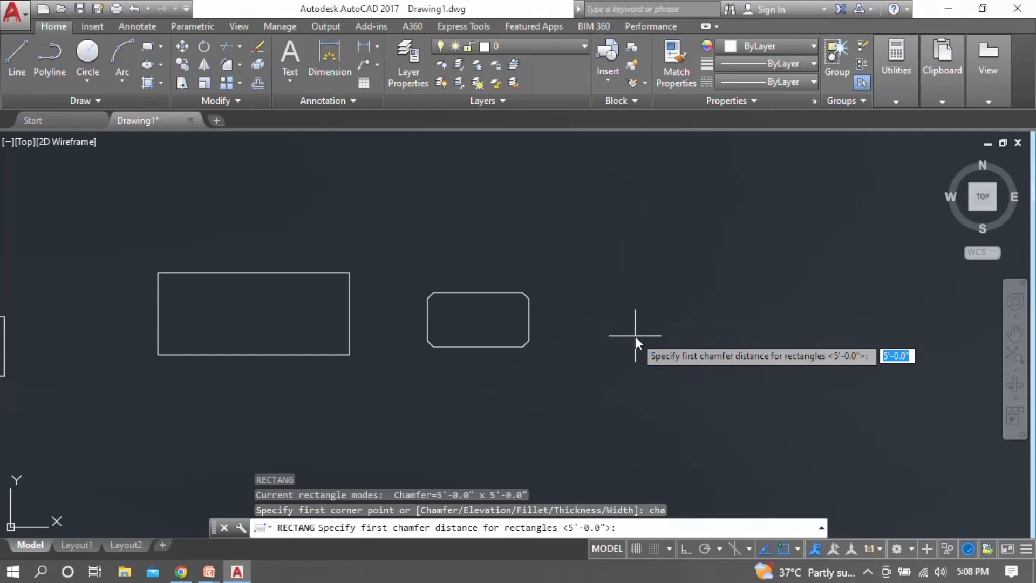
type("10'")
key("Return")
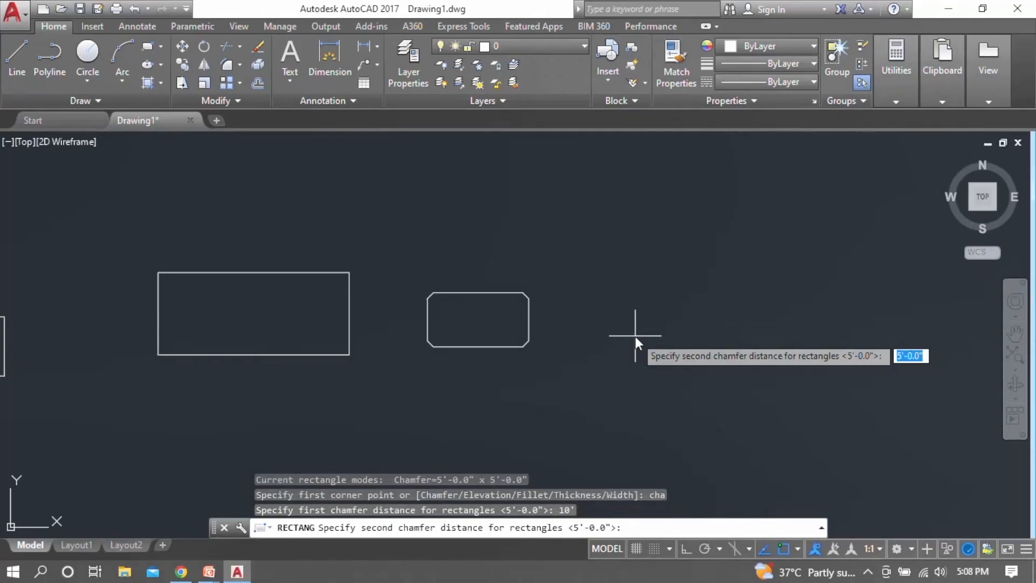
type("5")
key("Return")
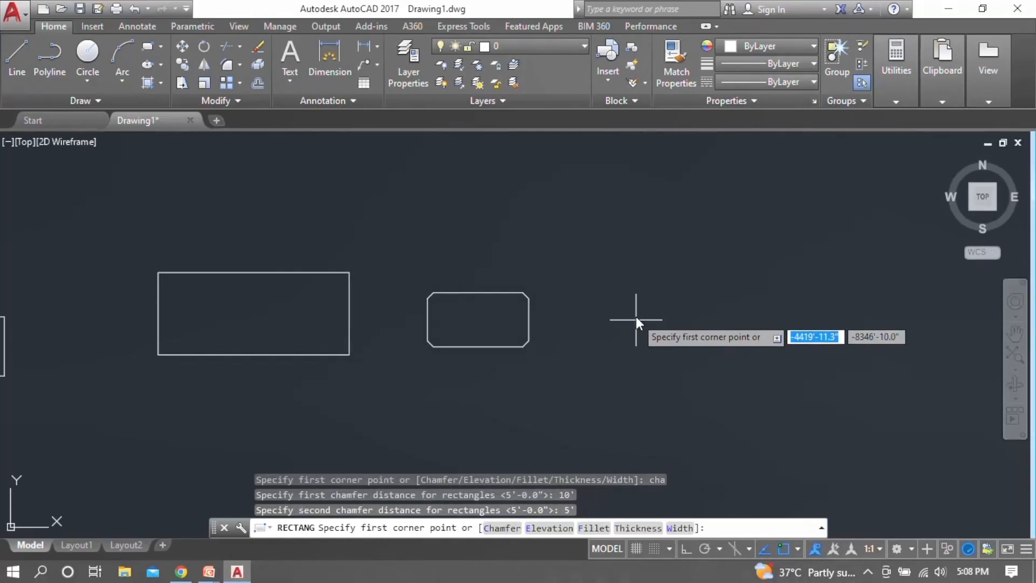
left_click(638, 252)
left_click(820, 360)
- Select the rectangle with unequal chamfers, compare its corners with the equally chamfered rectangle and clear the selection
scroll(643, 256, "up", 6)
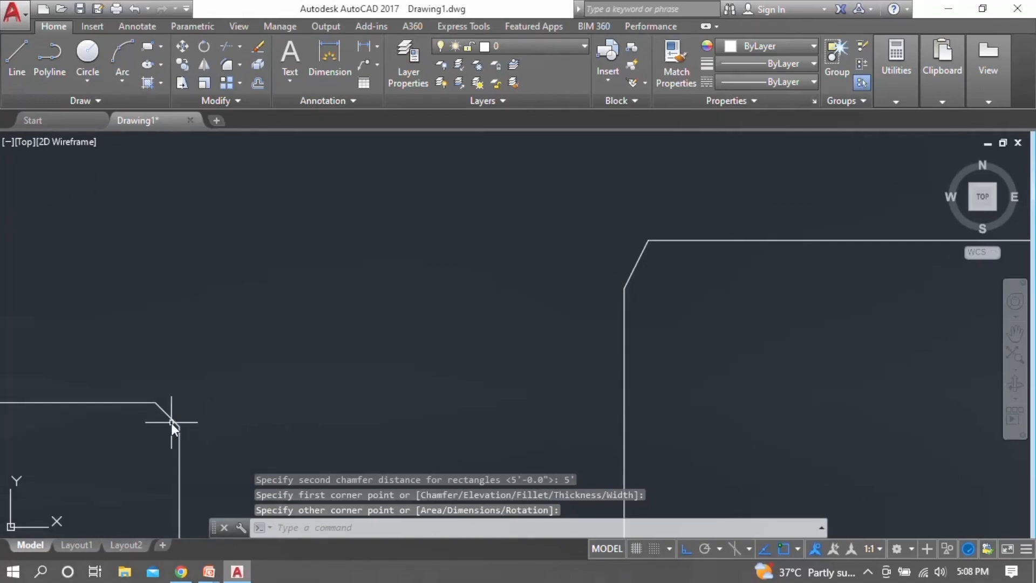
left_click(696, 359)
left_click(622, 266)
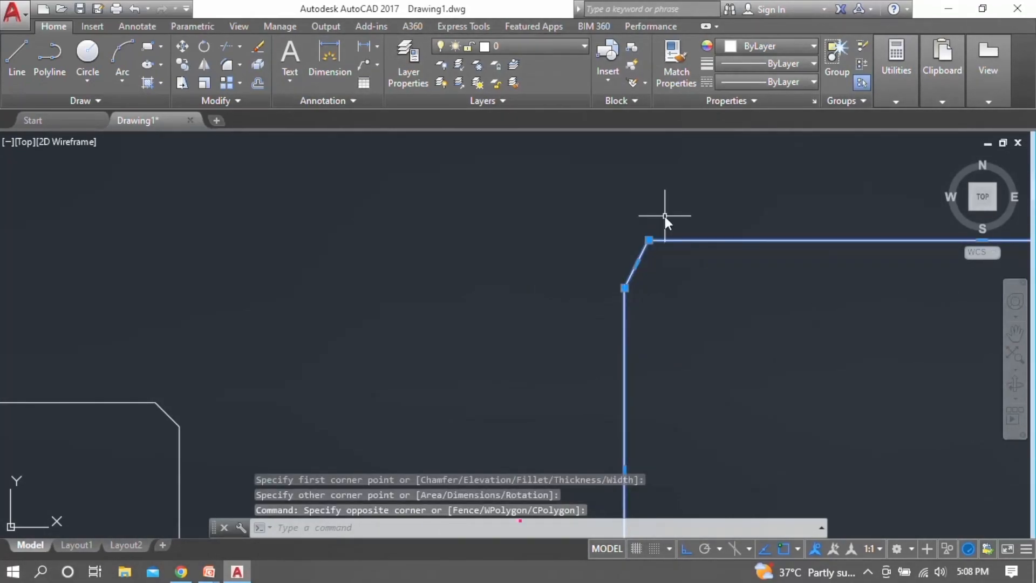
scroll(664, 248, "down", 8)
scroll(756, 303, "up", 5)
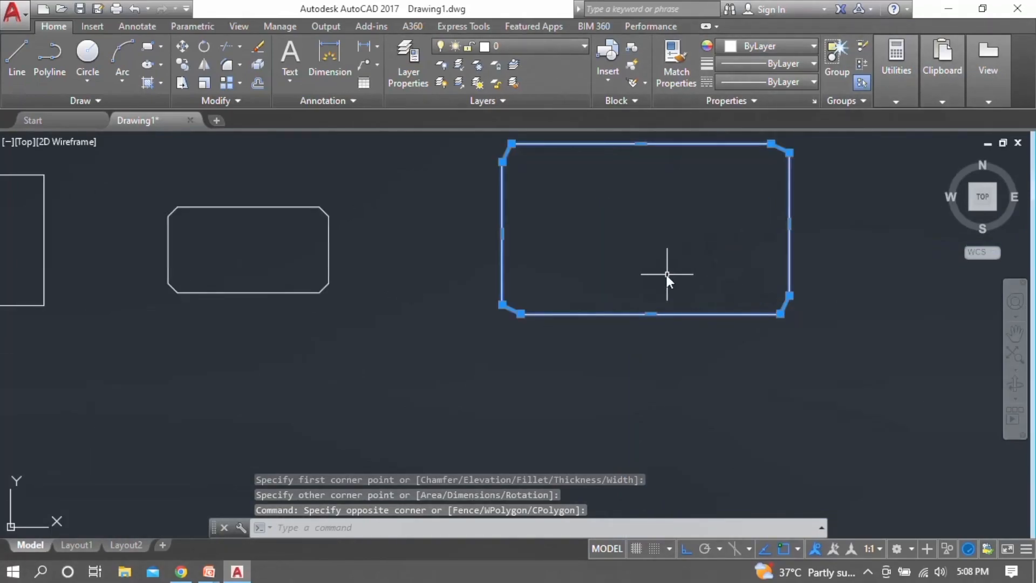
scroll(666, 273, "down", 4)
scroll(666, 273, "up", 2)
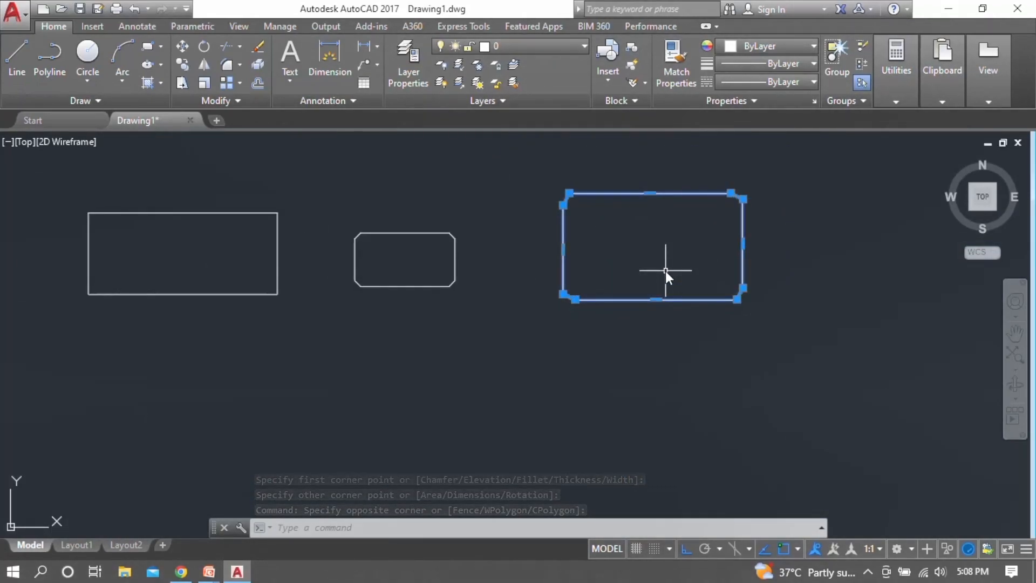
key("Escape")
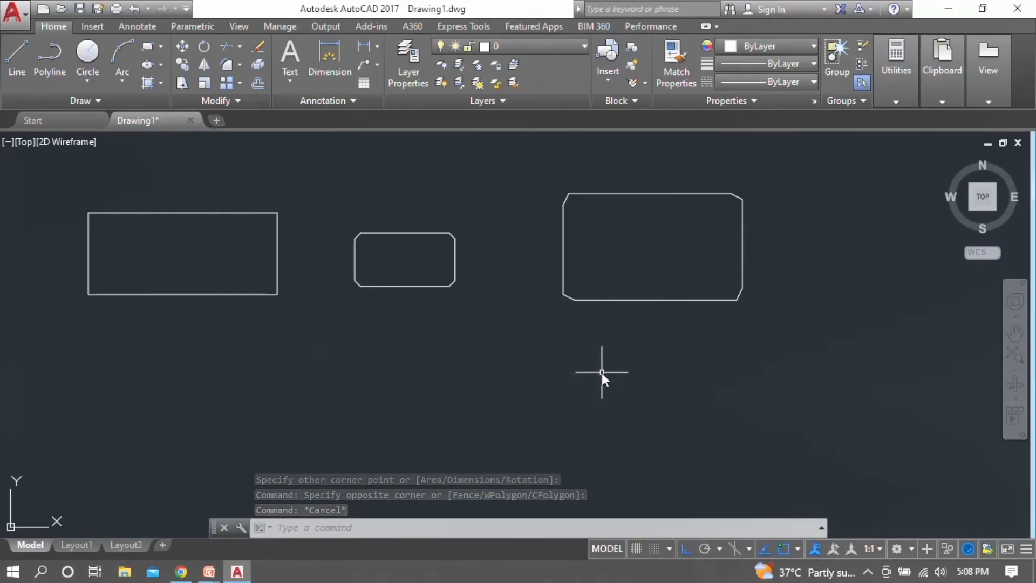
- Draw a four-sided closed outline about 61' high from separate lines, below the two chamfered rectangles
type("re")
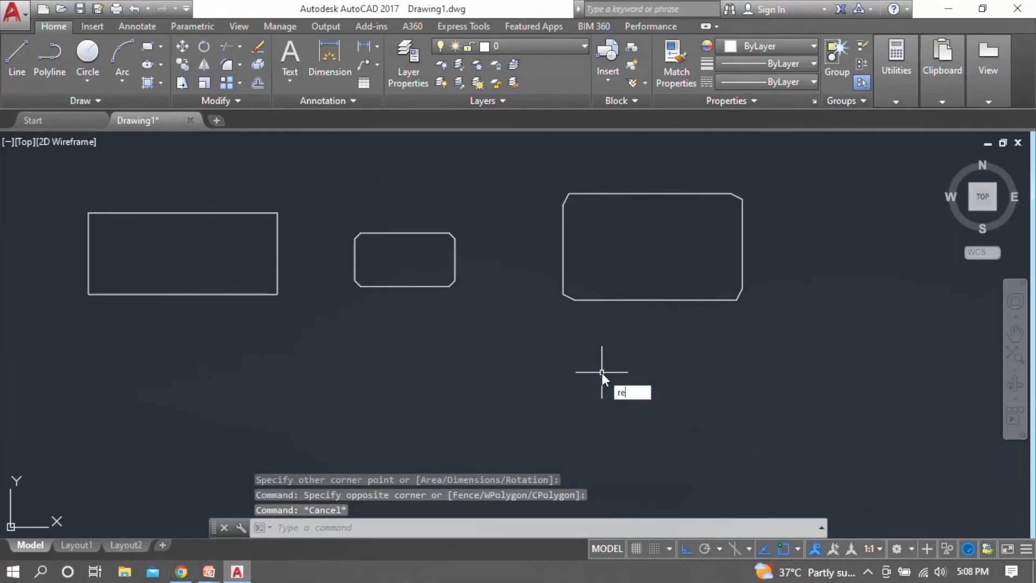
key("Escape")
type("l")
key("Return")
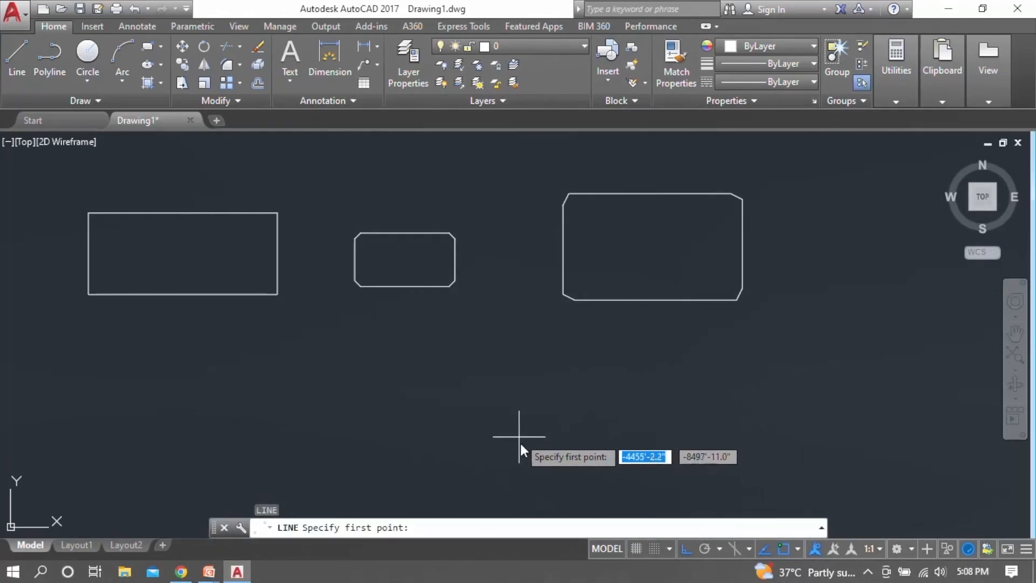
left_click(521, 443)
left_click(521, 371)
left_click(675, 371)
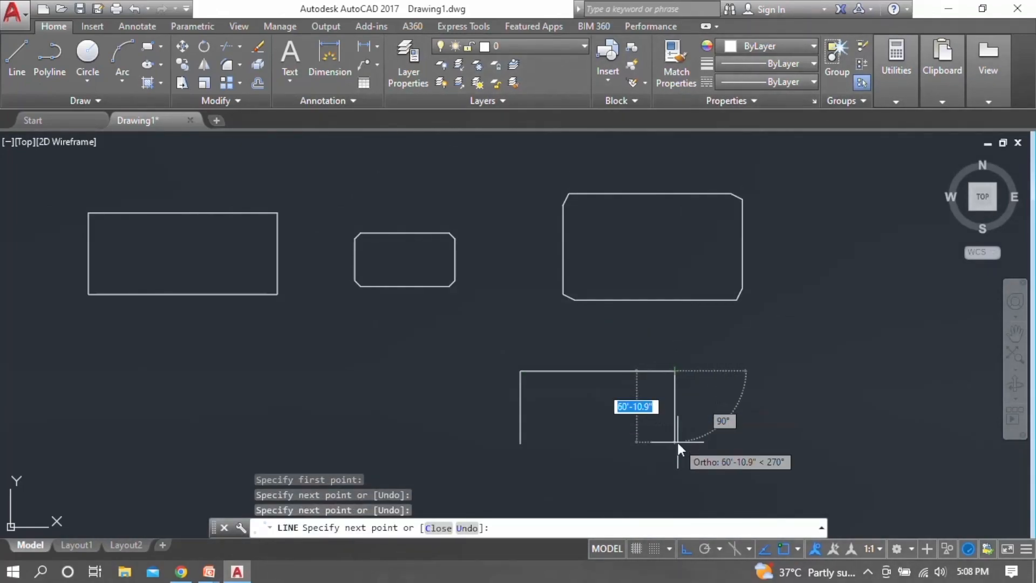
left_click(675, 443)
left_click(521, 443)
key("Escape")
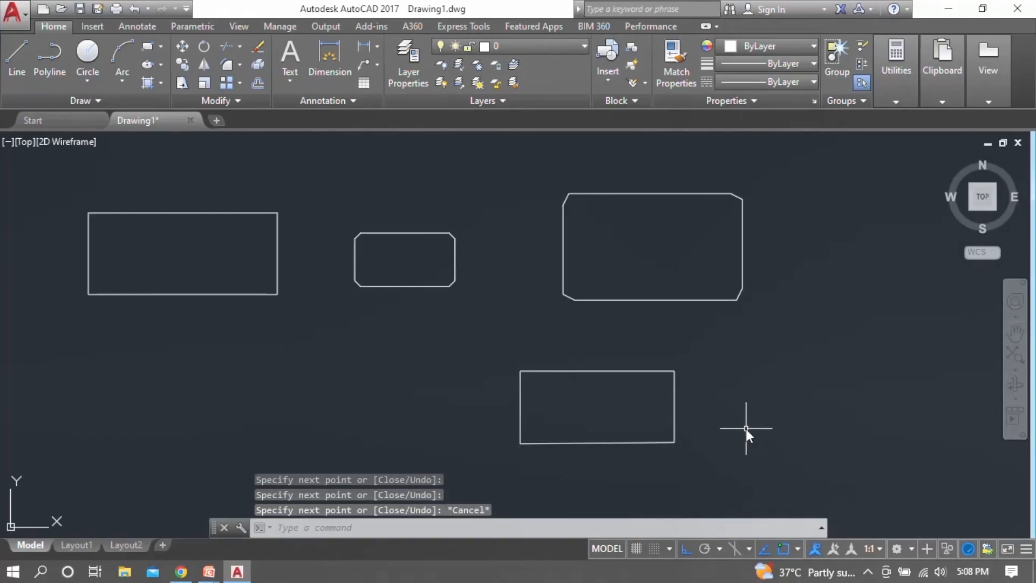
- Chamfer the lower-right corner of the line-drawn rectangle with first and second distances of 5'
type("CH")
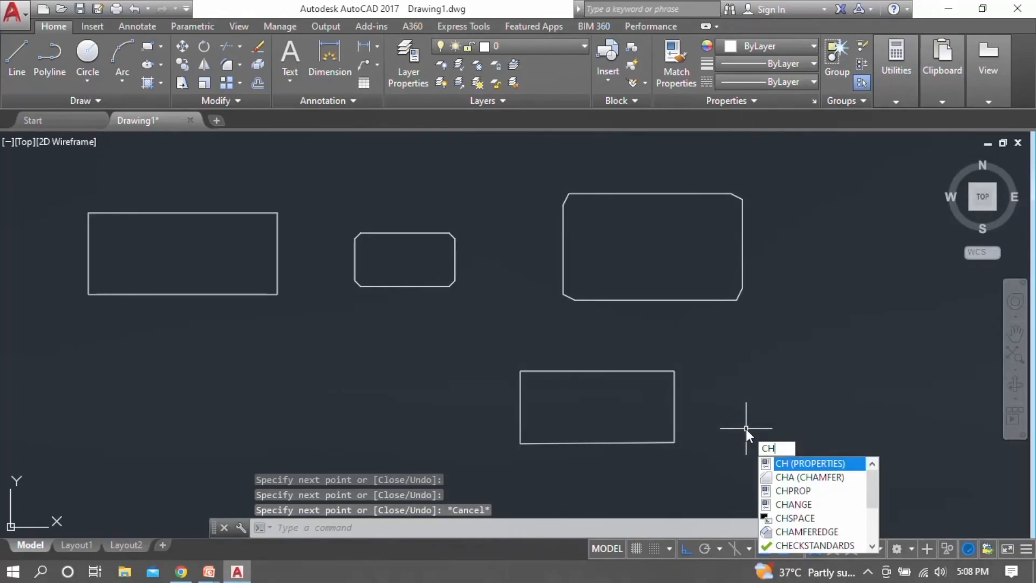
type("A")
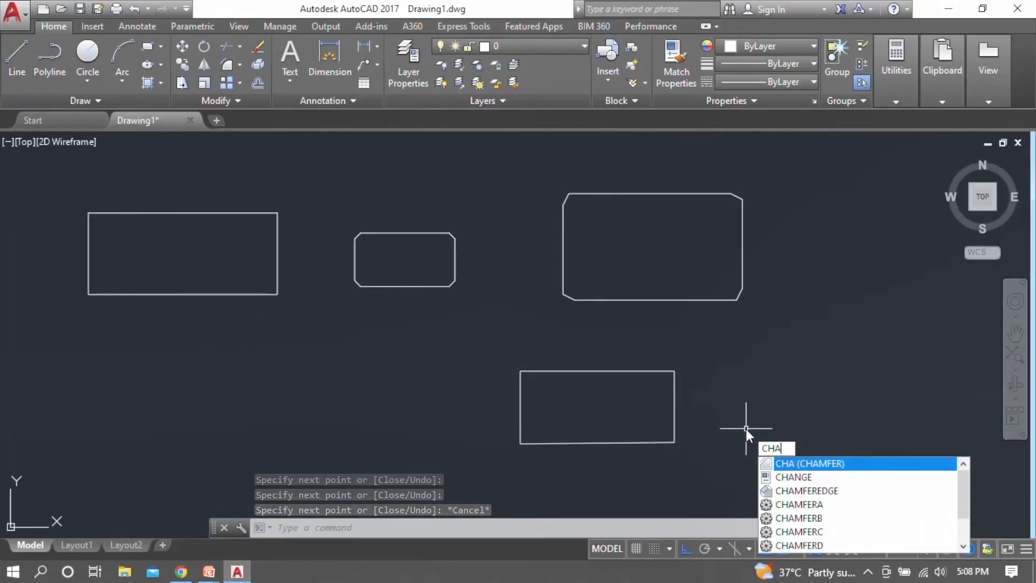
key("Return")
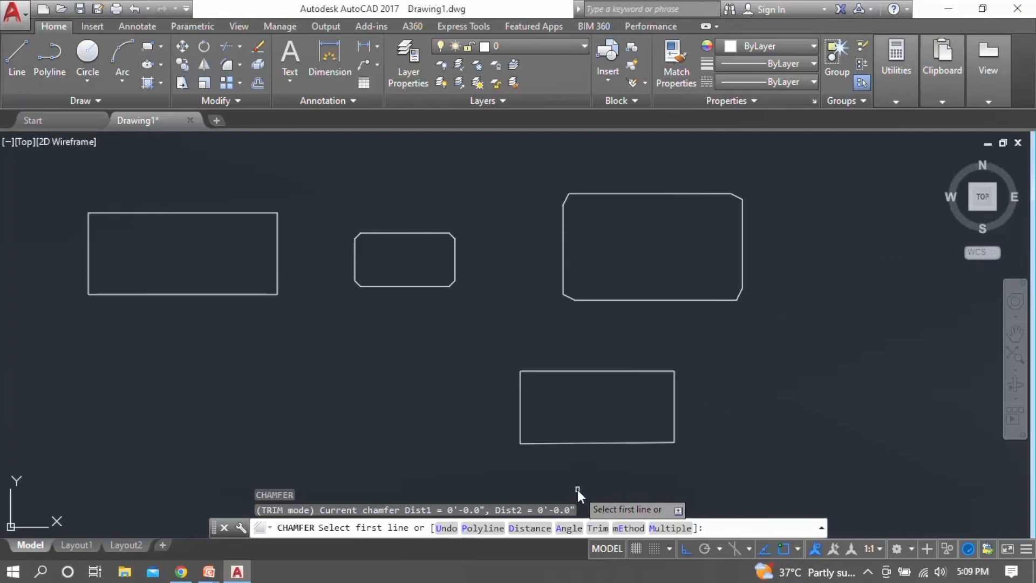
type("d")
key("Return")
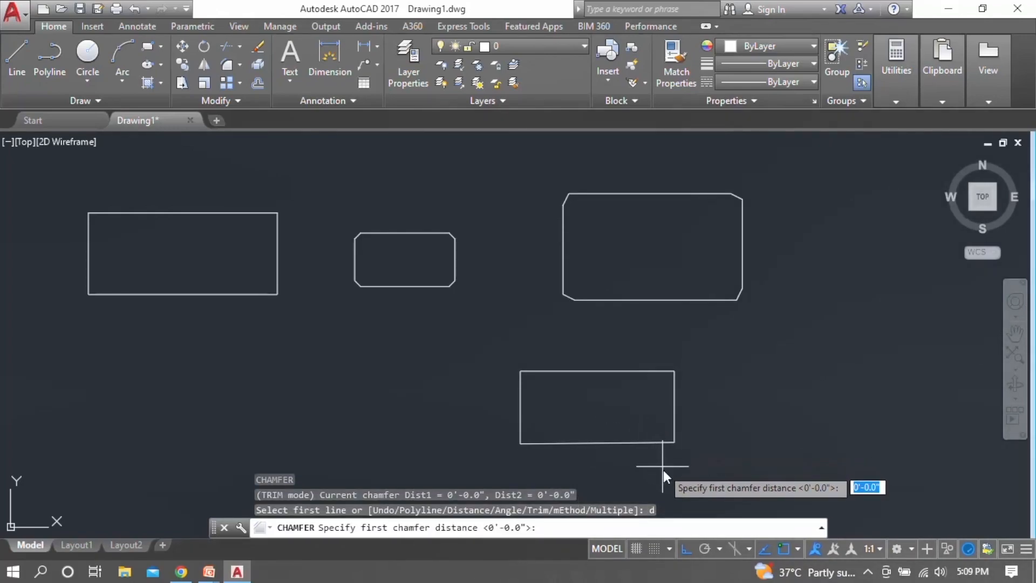
type("5'")
key("Return")
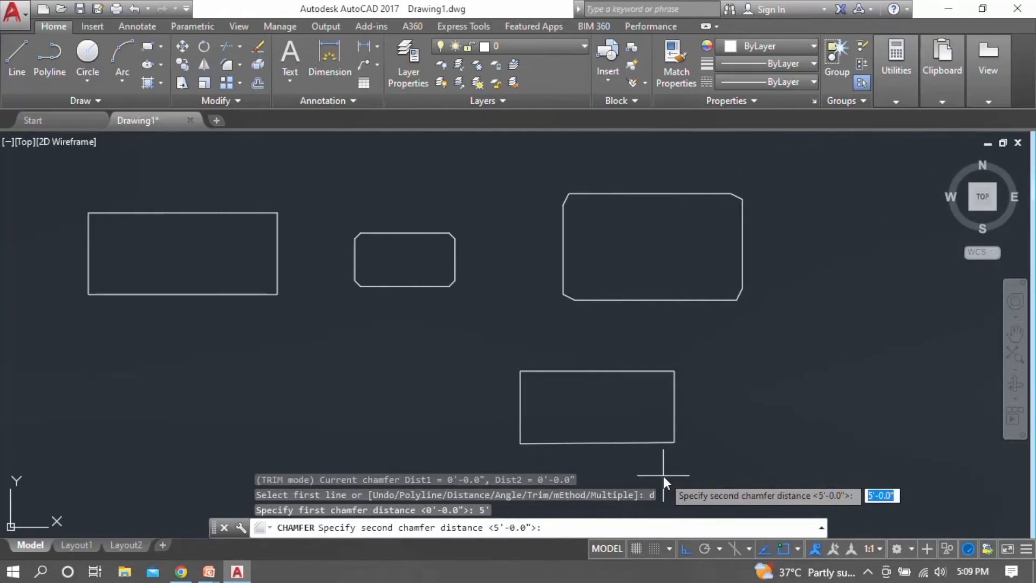
type("5'")
key("Return")
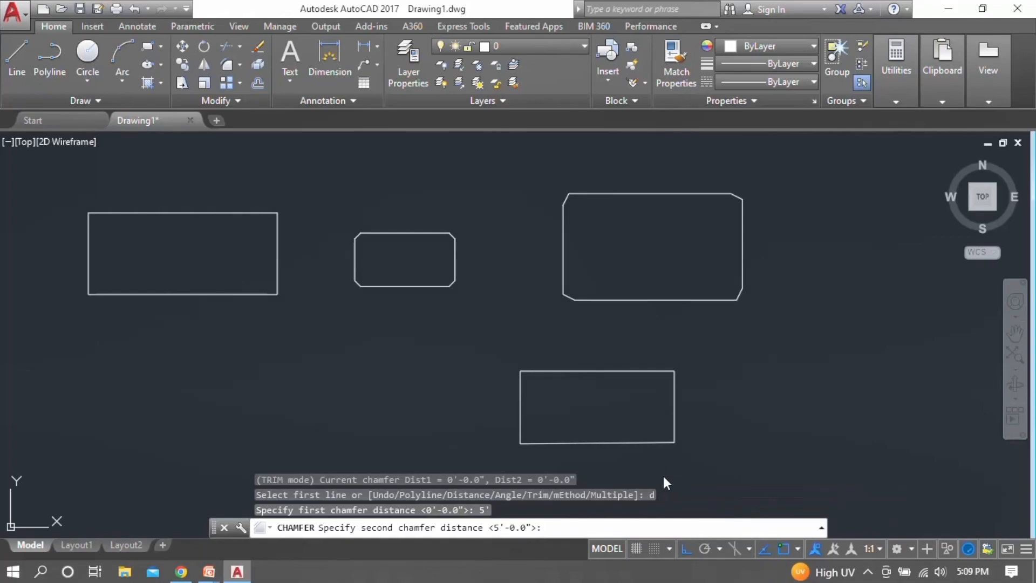
scroll(703, 474, "up", 2)
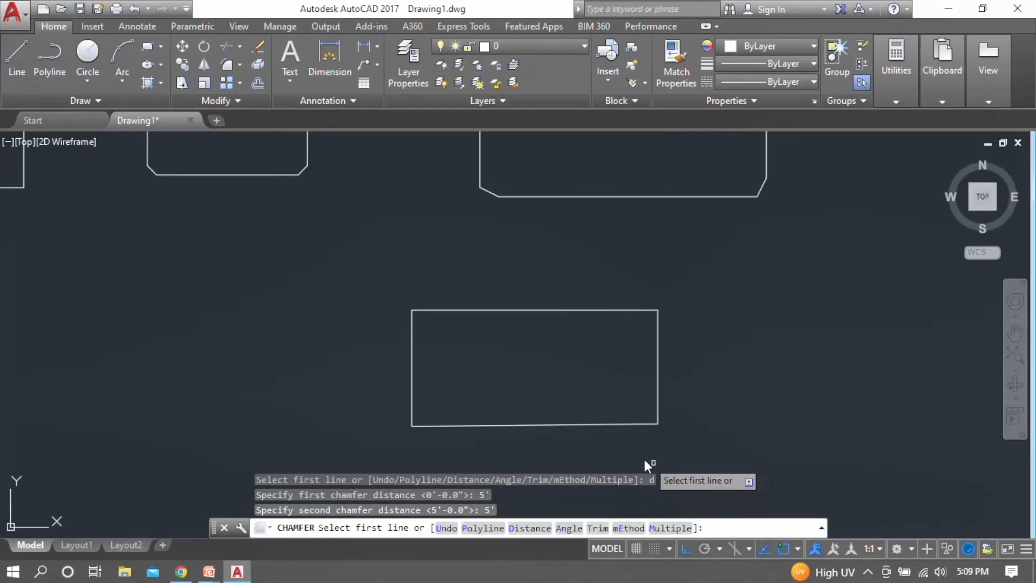
left_click(606, 425)
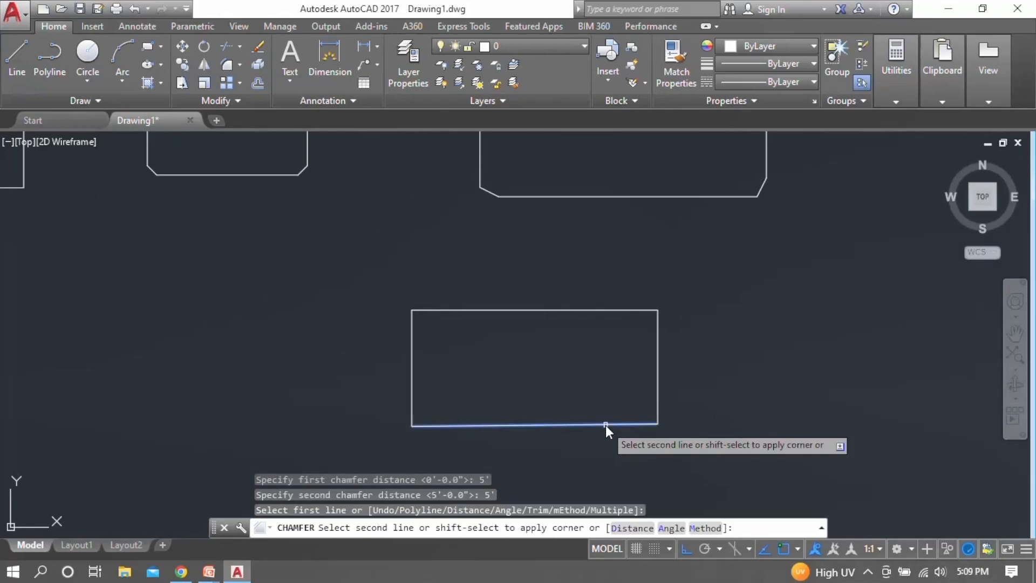
left_click(657, 394)
- Select the lines around the new lower-right chamfer, examine the cut corner and clear the selection
scroll(669, 430, "up", 4)
left_click(675, 451)
left_click(586, 388)
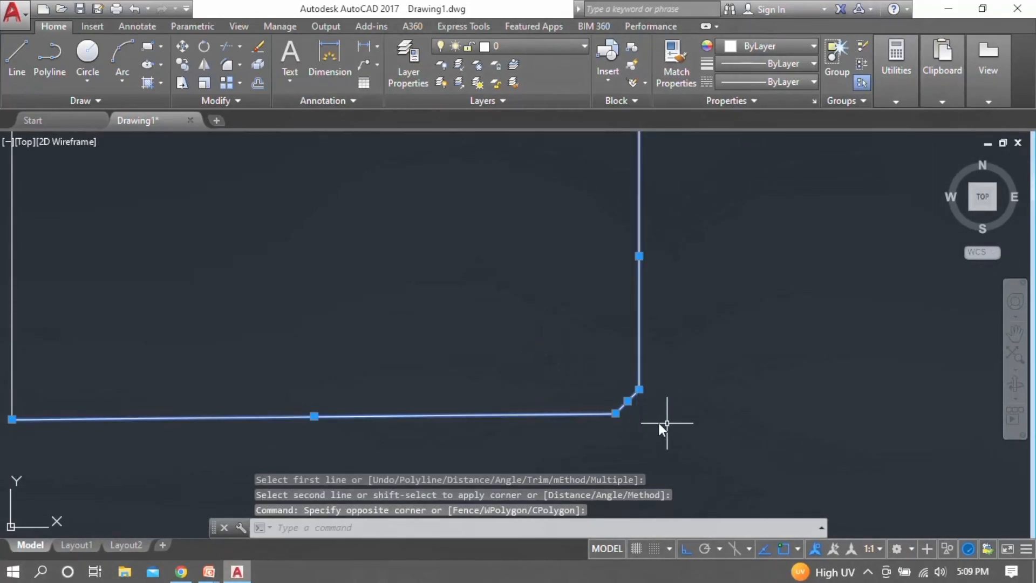
key("Escape")
- Repeat the Chamfer command on the upper-right corner of the line-drawn rectangle, using the same distances
scroll(688, 435, "down", 4)
key("Return")
left_click(668, 330)
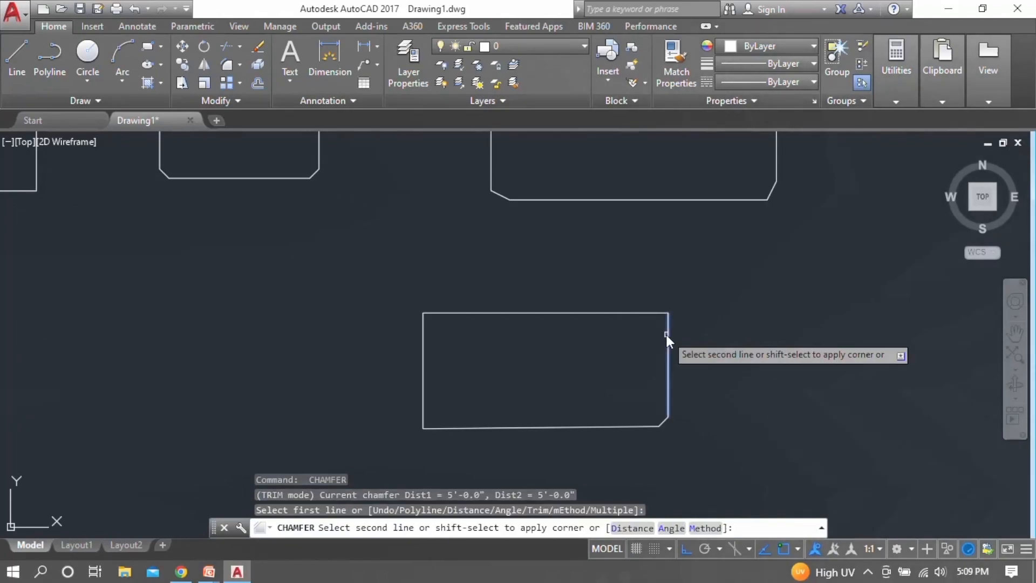
left_click(643, 315)
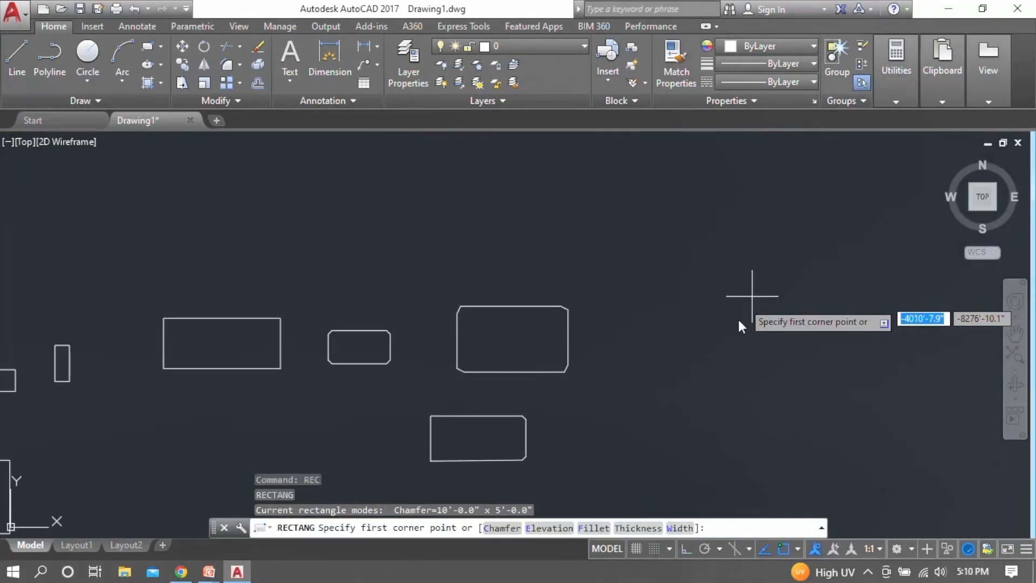
- Draw a rectangle with a 5' fillet radius using the Rectangle command's Fillet option, to the right of the chamfered rectangles
type("f")
key("Return")
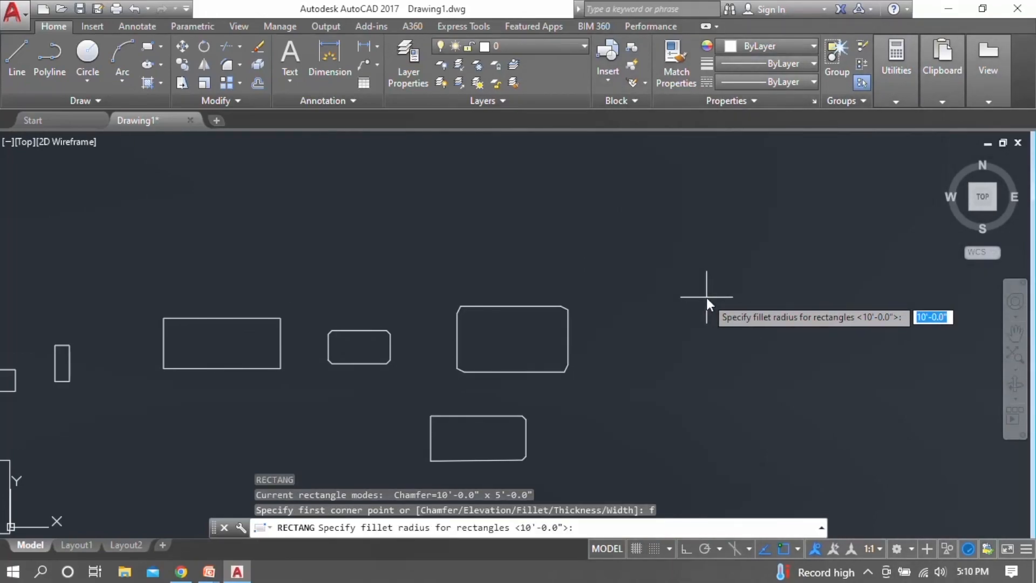
type("5'")
key("Return")
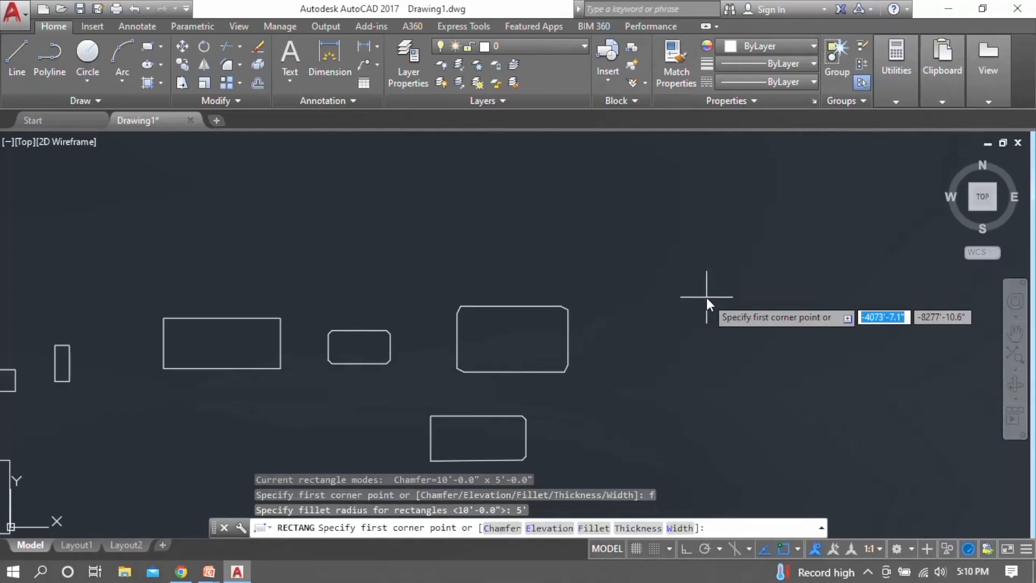
left_click(691, 334)
left_click(840, 261)
- Select the filleted rectangle, examine its rounded upper-right corner and clear the selection
scroll(833, 251, "up", 6)
left_click(818, 309)
left_click(773, 247)
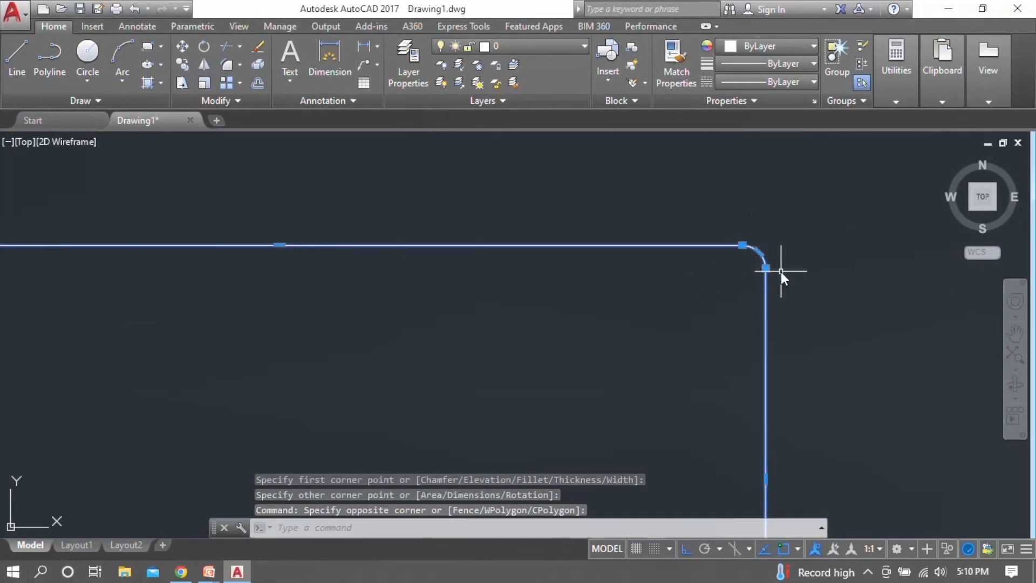
scroll(798, 277, "down", 4)
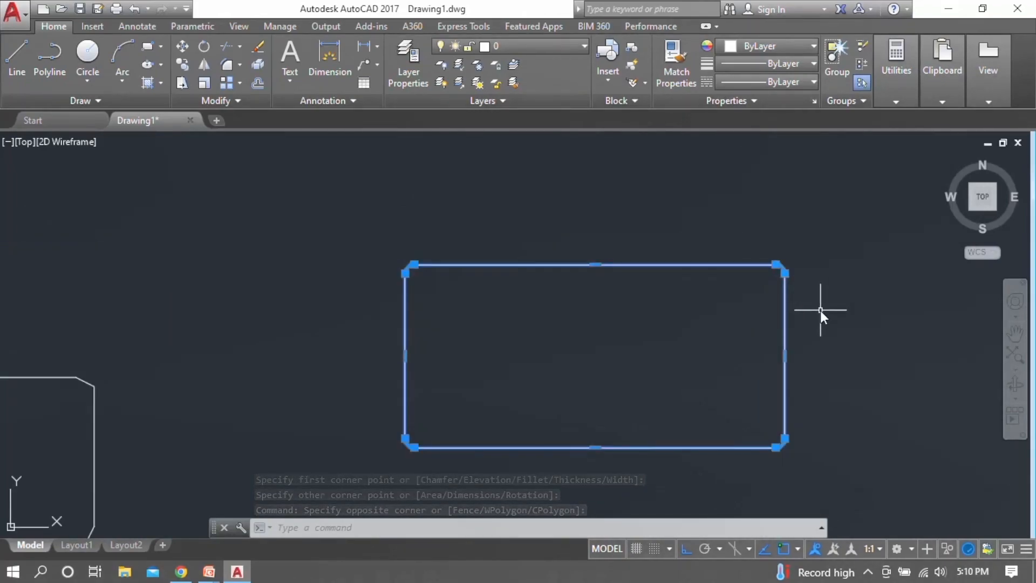
key("Escape")
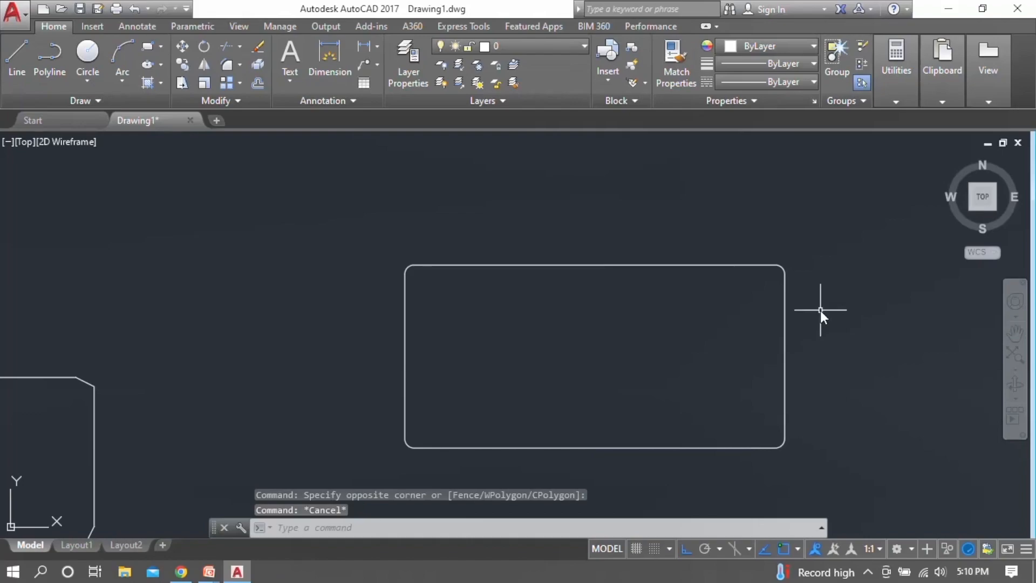
- Draw a four-sided outline from separate orthogonal lines below the filleted rectangle
scroll(820, 310, "down", 6)
type("l")
key("Return")
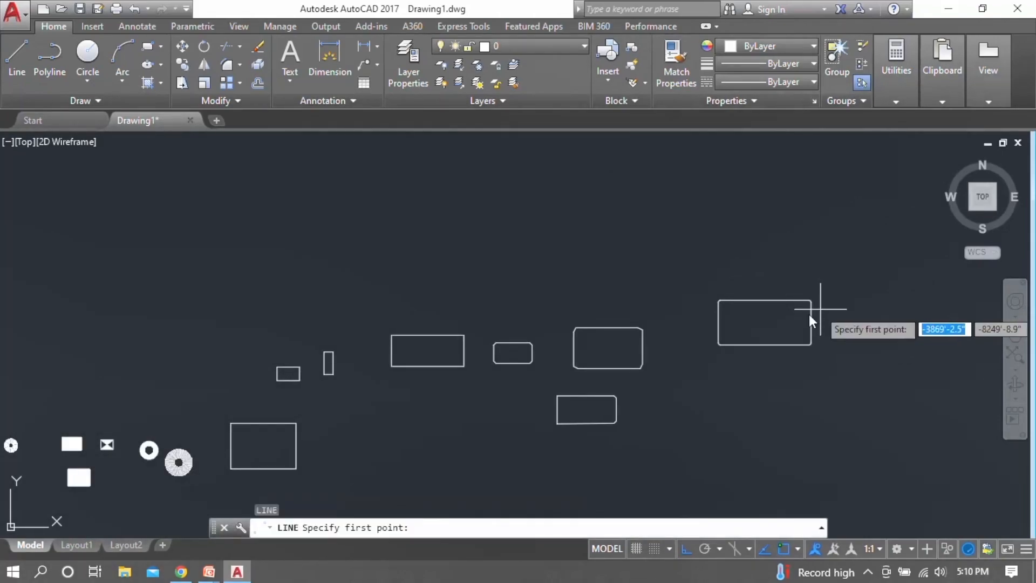
left_click(764, 422)
left_click(902, 425)
left_click(896, 360)
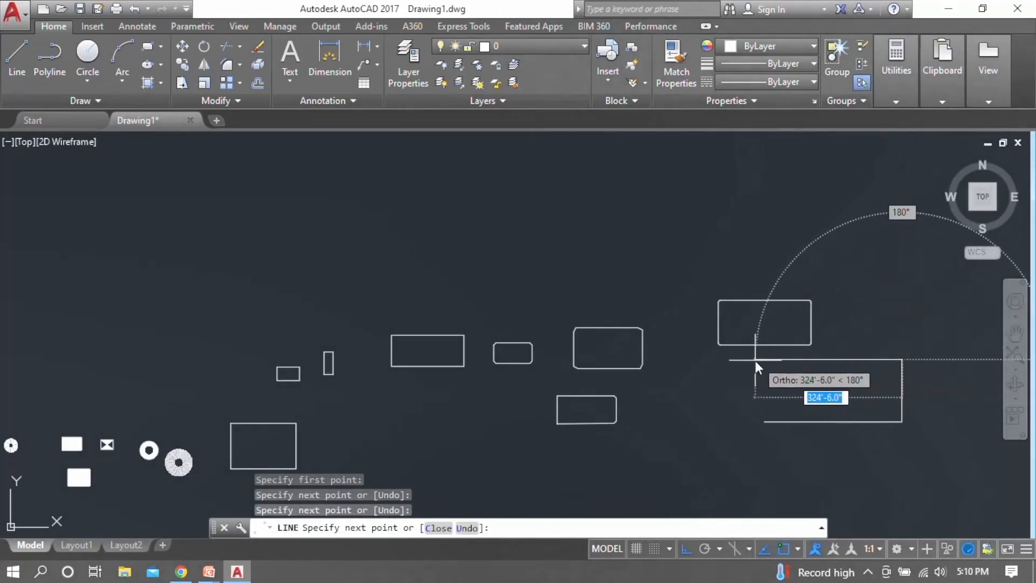
scroll(756, 362, "up", 2)
left_click(769, 400)
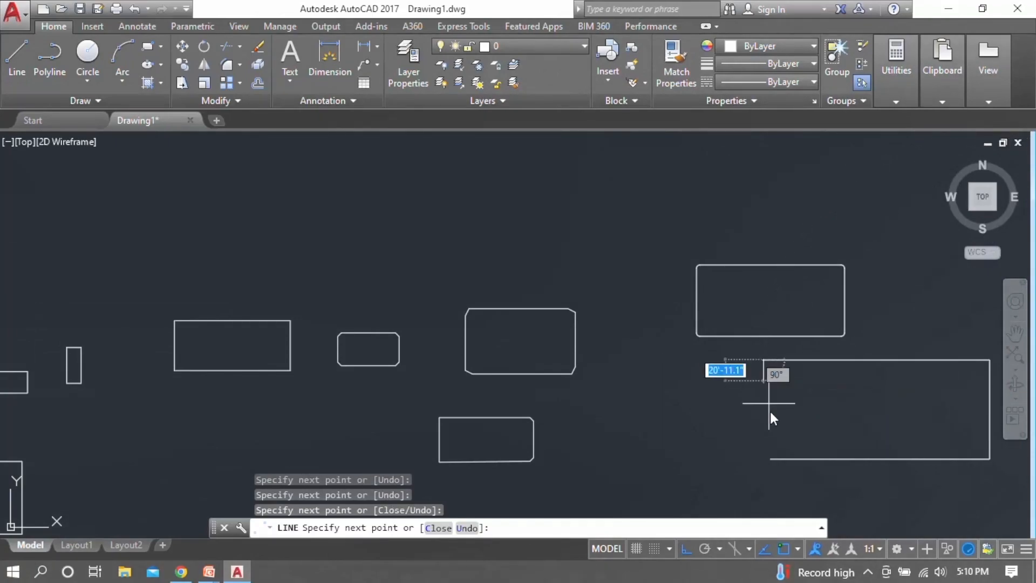
left_click(764, 459)
key("Escape")
- Stretch the bottom line's left end to meet the left side of the new line-drawn outline
left_click(778, 458)
left_click(772, 461)
left_click(764, 460)
key("Escape")
scroll(773, 410, "down", 4)
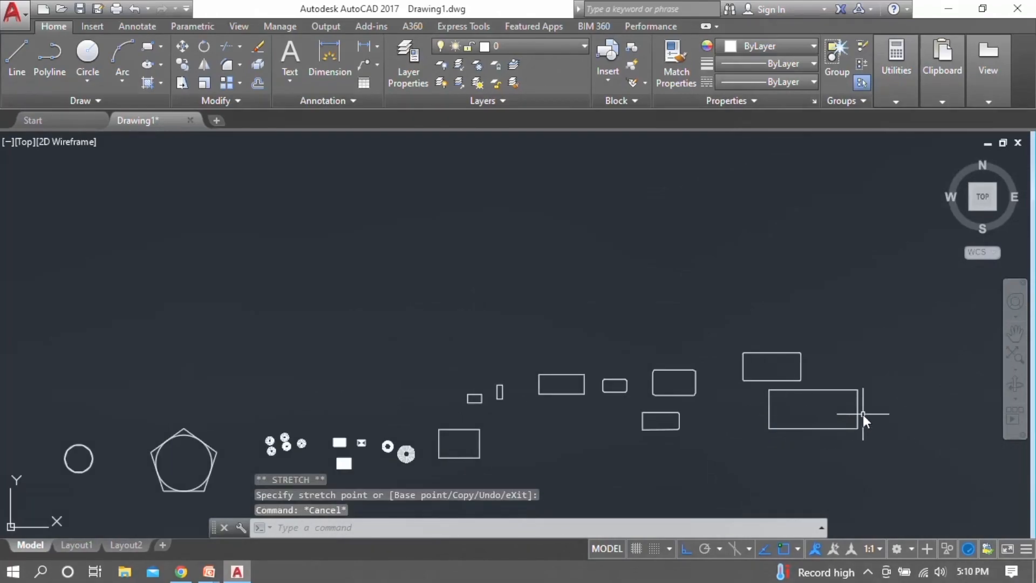
- Fillet the lower-right corner of the new line-drawn rectangle with a radius of 10'
scroll(864, 415, "up", 2)
type("F")
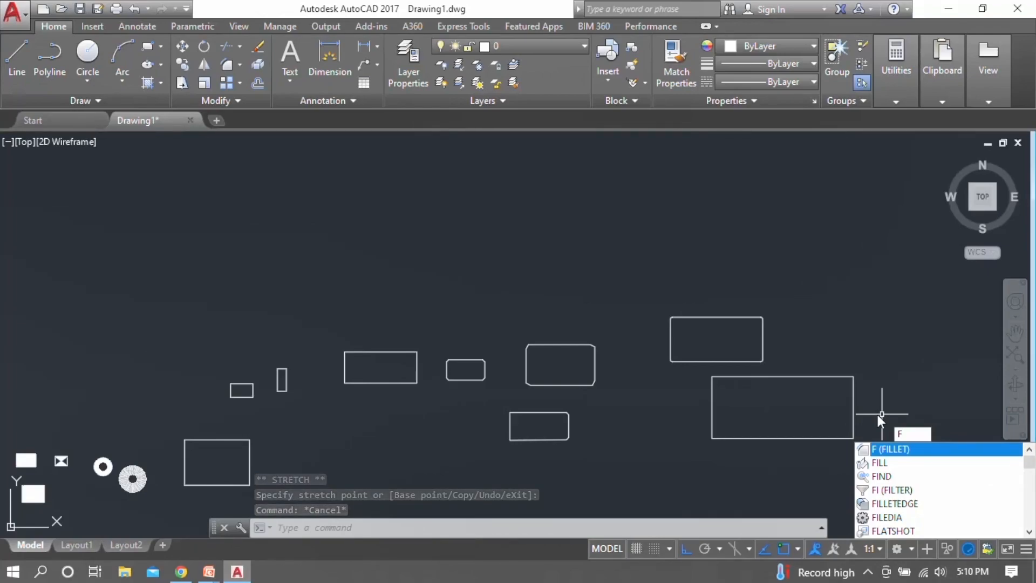
key("Return")
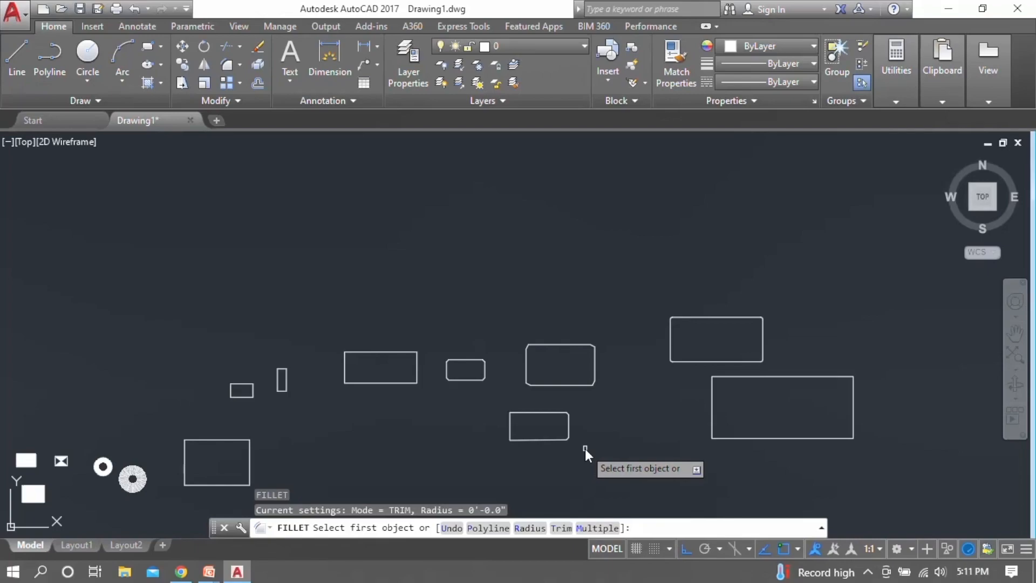
type("r")
key("Return")
scroll(873, 450, "up", 2)
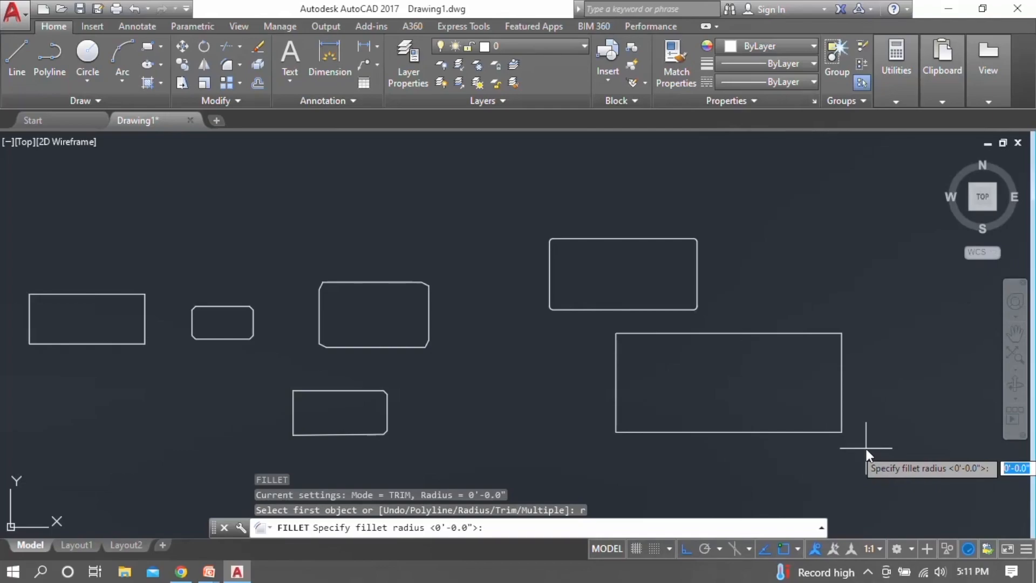
type("'")
key("Return")
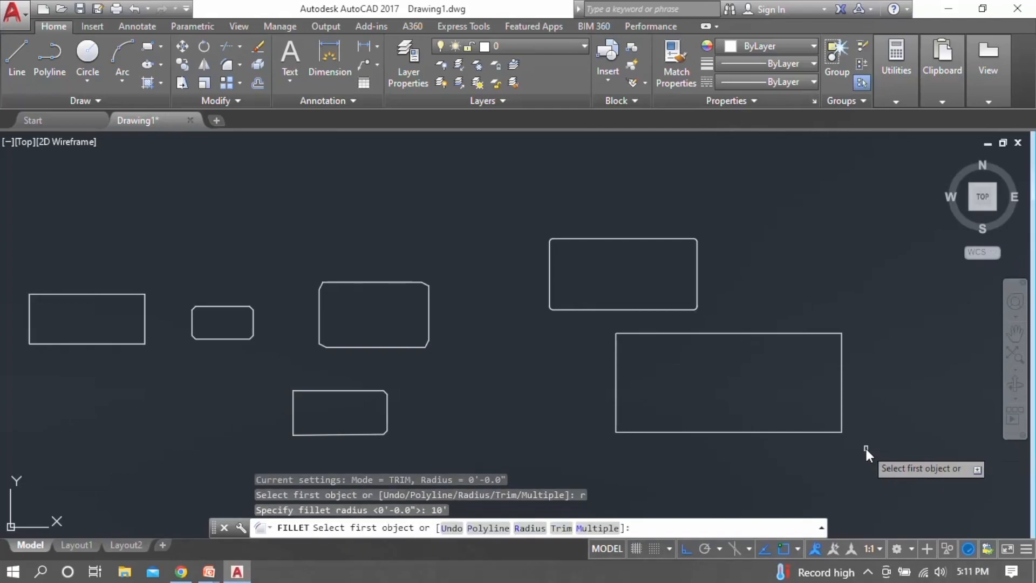
left_click(805, 433)
left_click(842, 400)
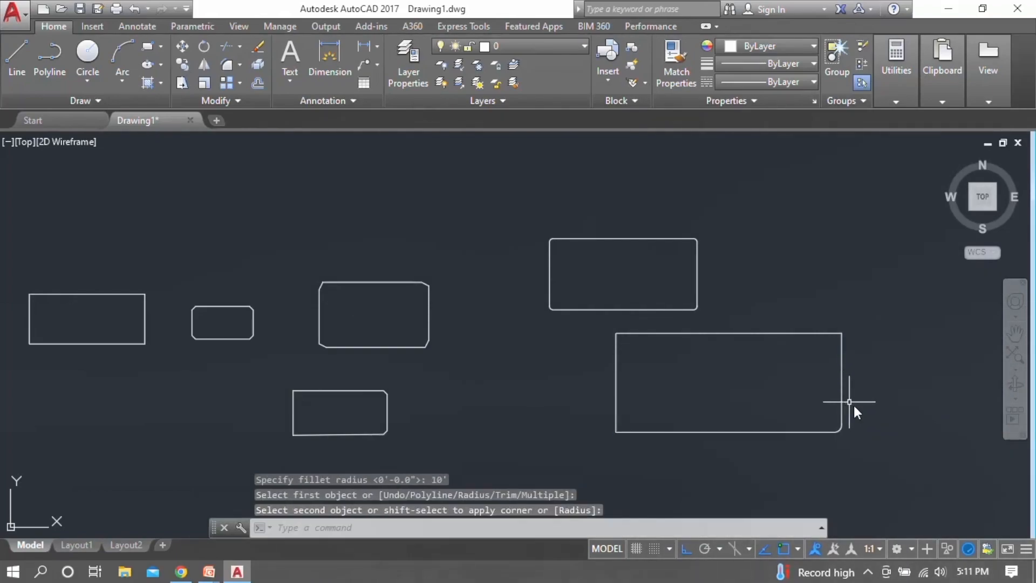
- Repeat the Fillet command on the upper-right and upper-left corners of the same line-drawn rectangle, keeping the same radius
key("Return")
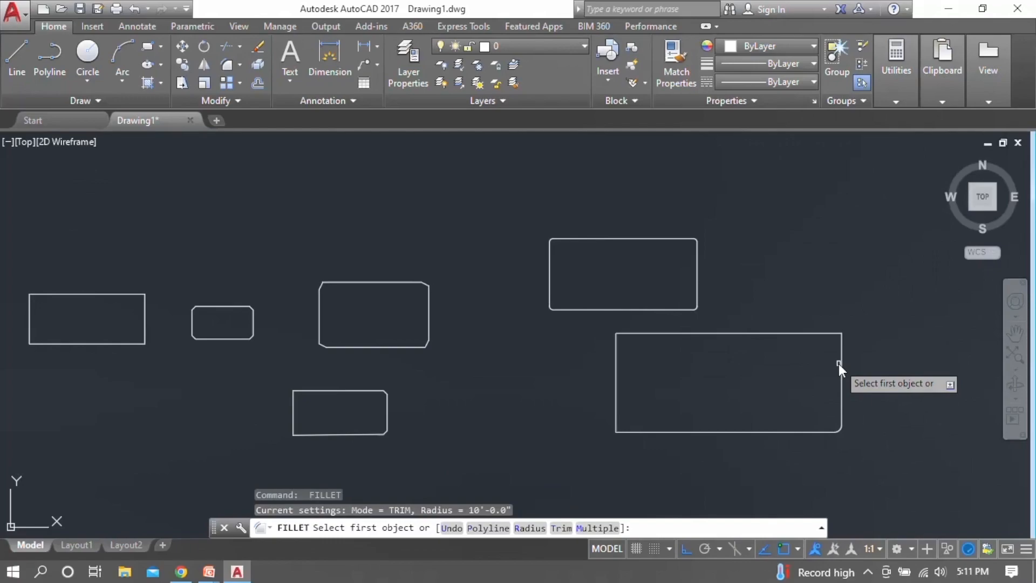
left_click(841, 363)
left_click(815, 335)
key("Return")
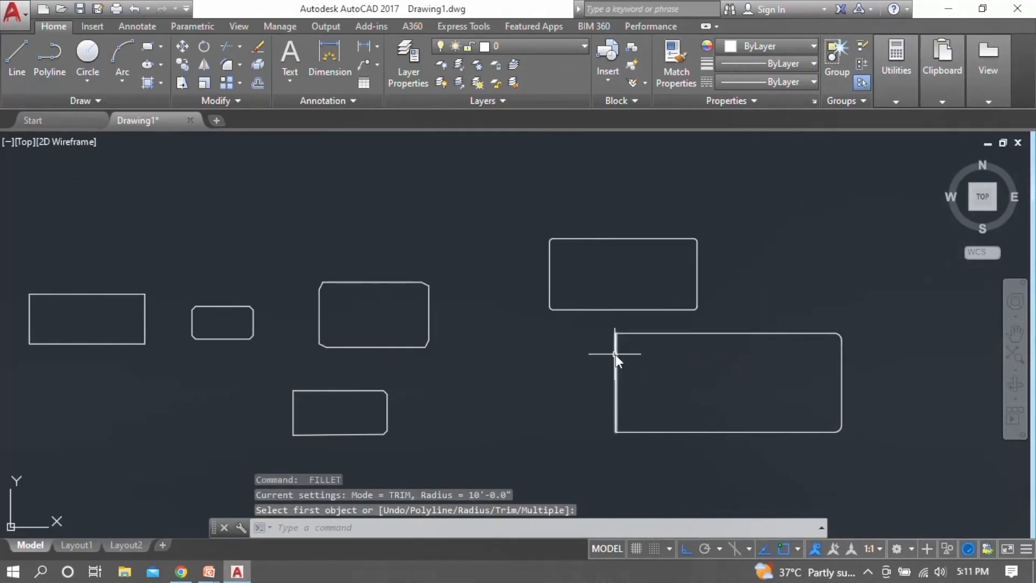
left_click(639, 336)
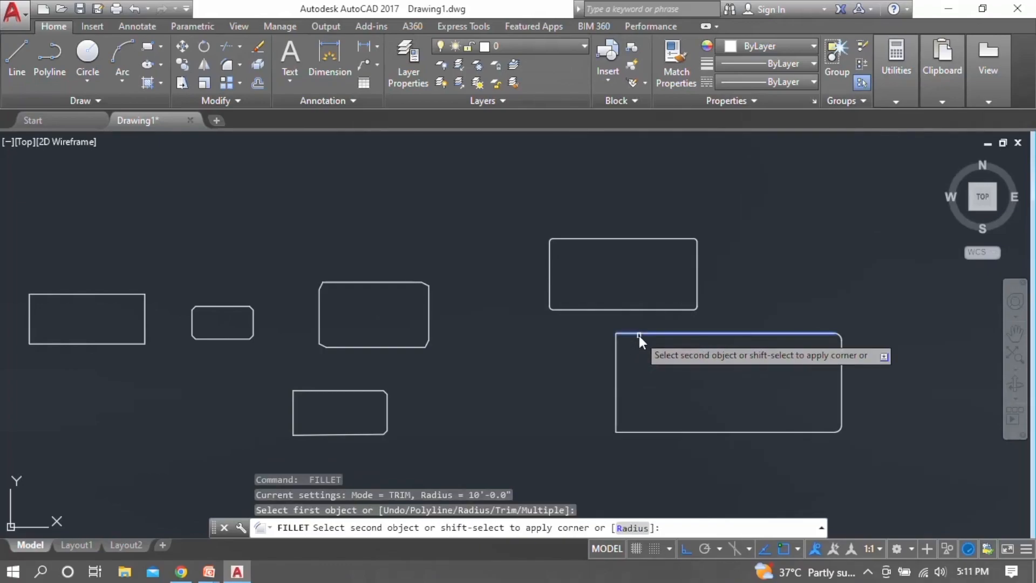
left_click(616, 350)
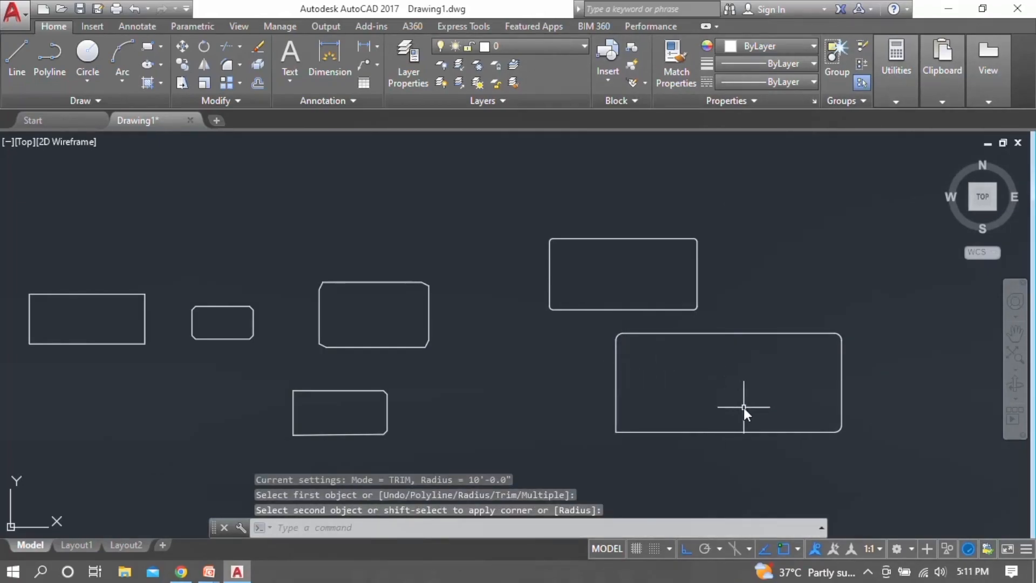
- Select the lines and arcs around the three rounded corners to examine them as separate objects, and clear the selection
scroll(869, 453, "up", 2)
left_click(796, 400)
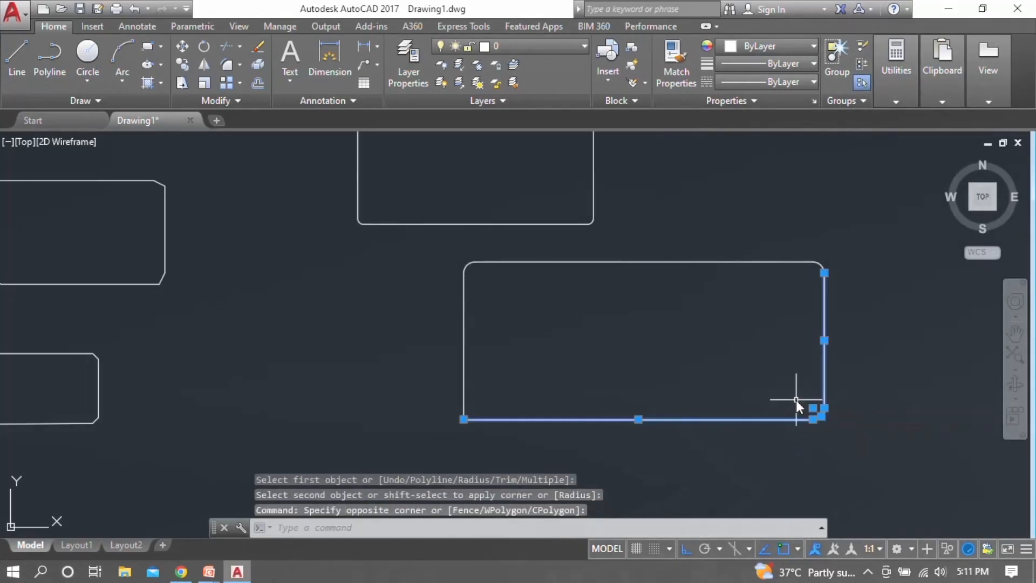
left_click(830, 298)
left_click(780, 226)
left_click(510, 299)
left_click(440, 260)
scroll(583, 304, "down", 4)
scroll(443, 305, "up", 2)
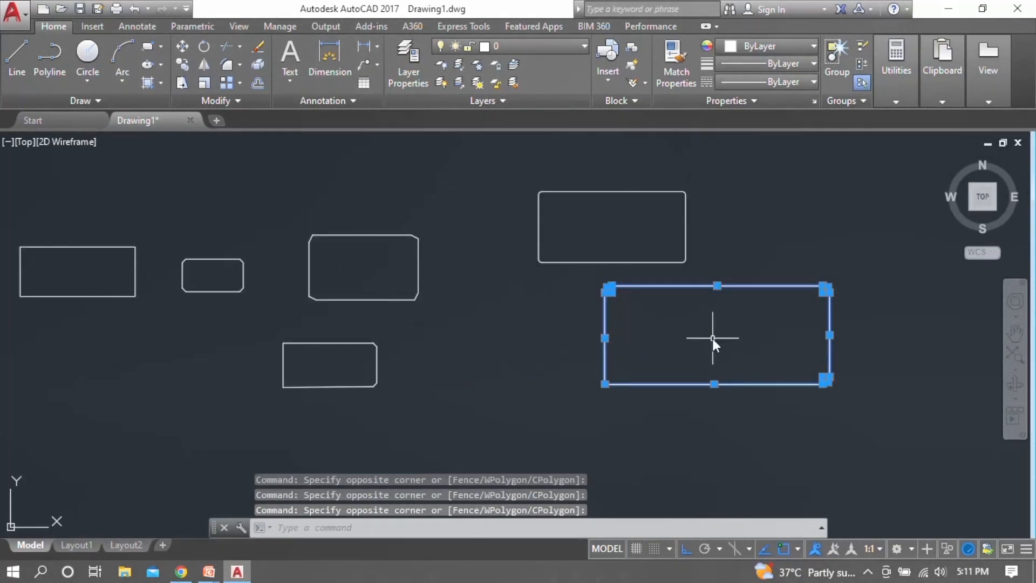
key("Escape")
- Draw a rectangle with a thickness of 10' above and to the right of the filleted rectangles
scroll(713, 338, "down", 4)
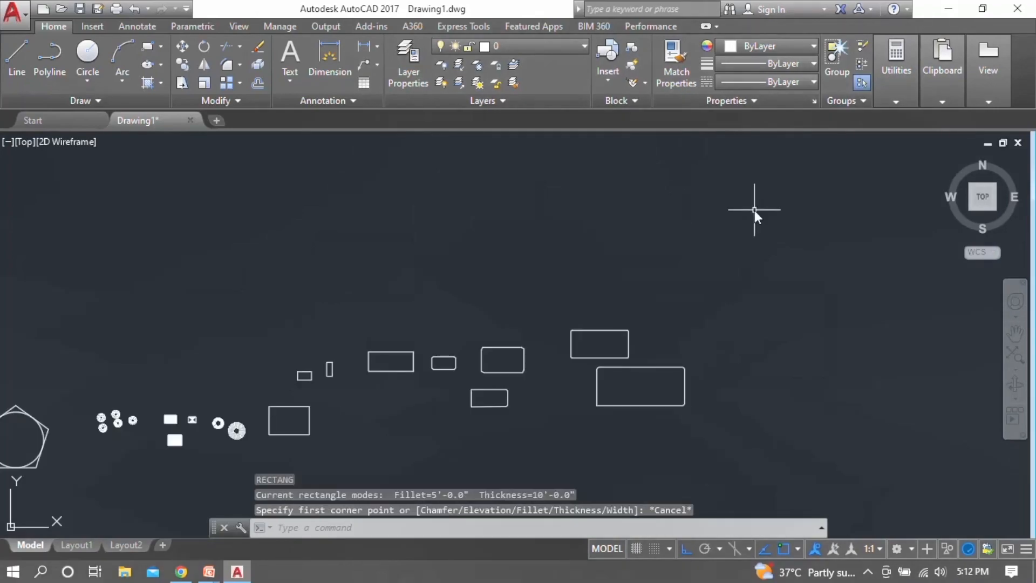
type("rec")
key("Return")
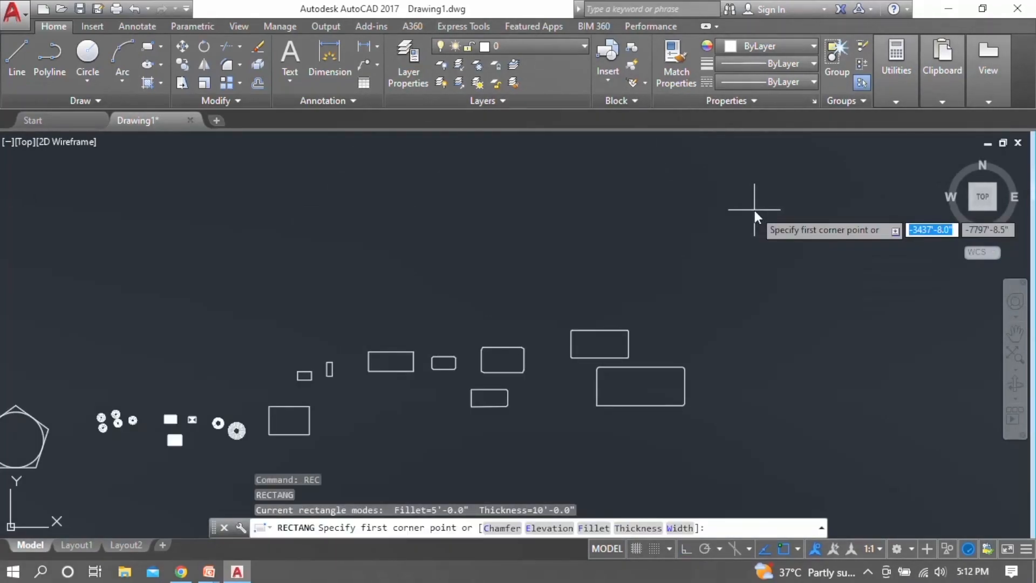
type("t")
key("Return")
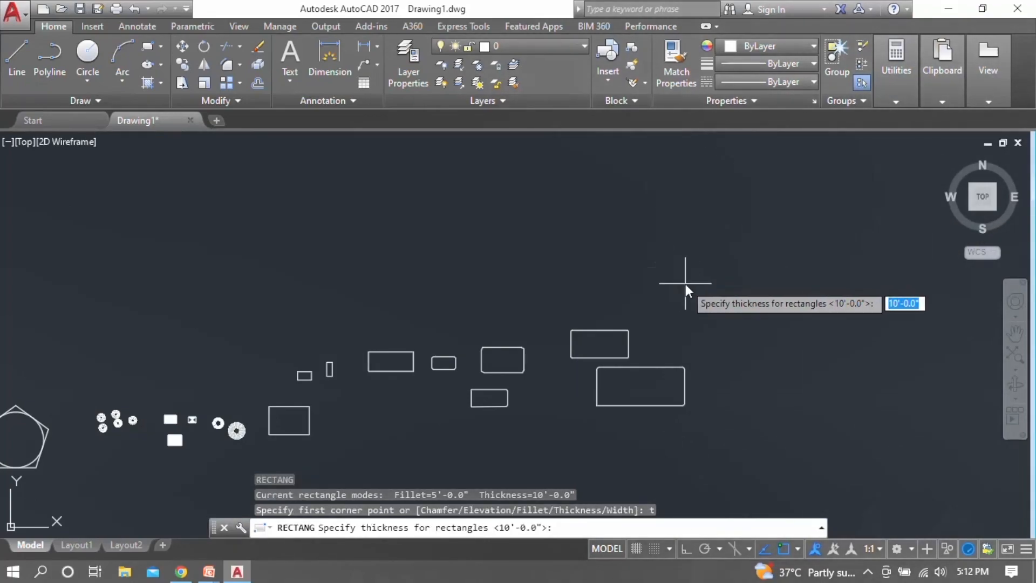
type("10'")
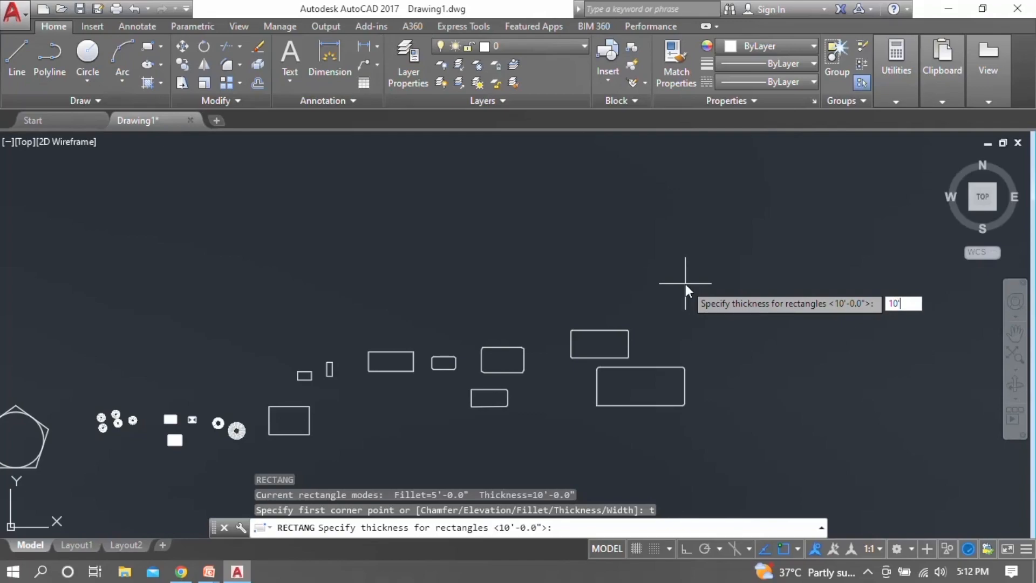
key("Return")
left_click(684, 268)
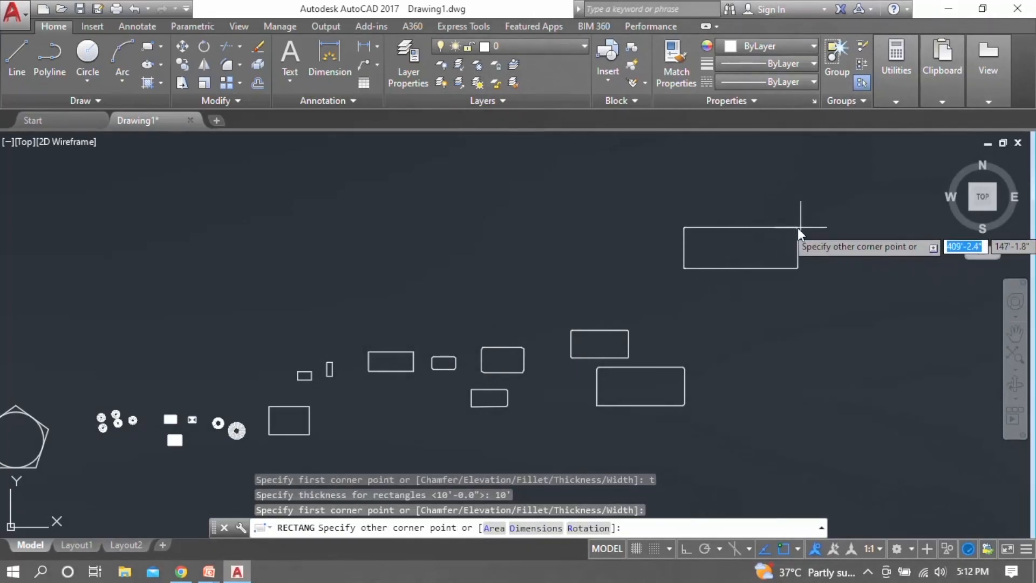
left_click(822, 188)
- Select the rectangle drawn with thickness, show it in the SW Isometric view and clear the selection
left_click(864, 299)
left_click(785, 229)
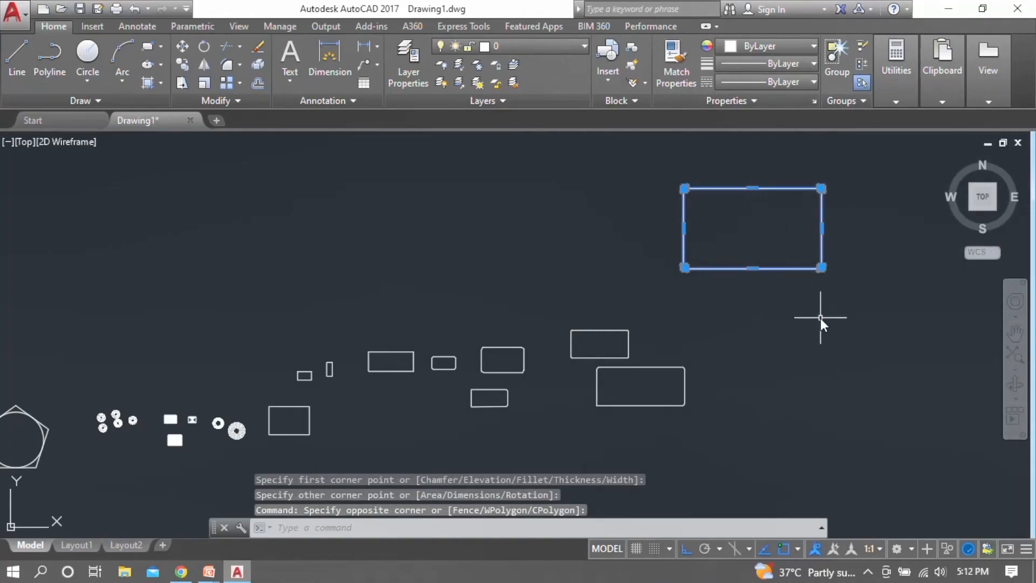
left_click(970, 210)
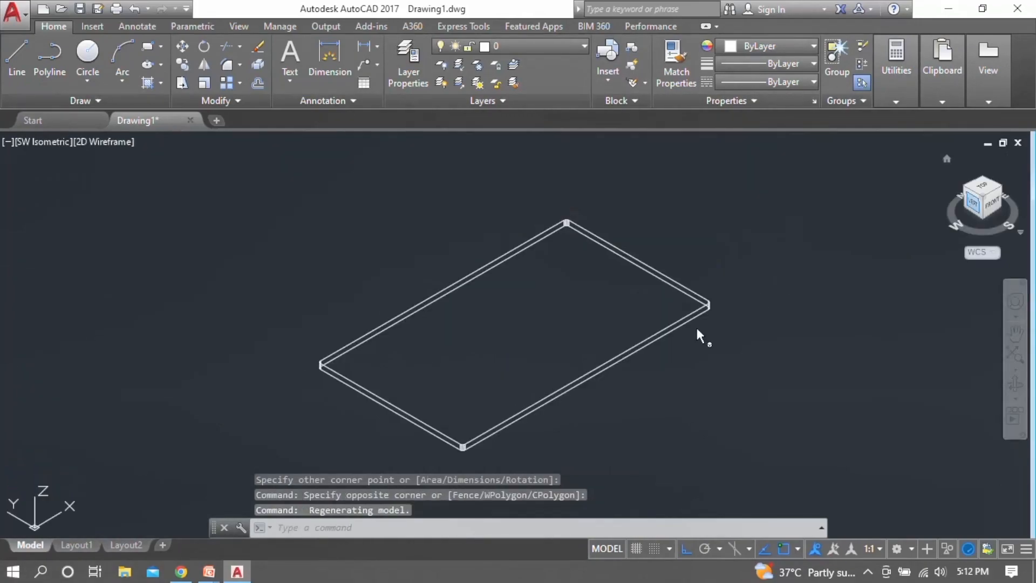
key("Escape")
- Examine the thickness at the rectangle's rounded corner and return to the Top view
scroll(549, 398, "down", 3)
scroll(539, 393, "up", 8)
scroll(488, 400, "down", 8)
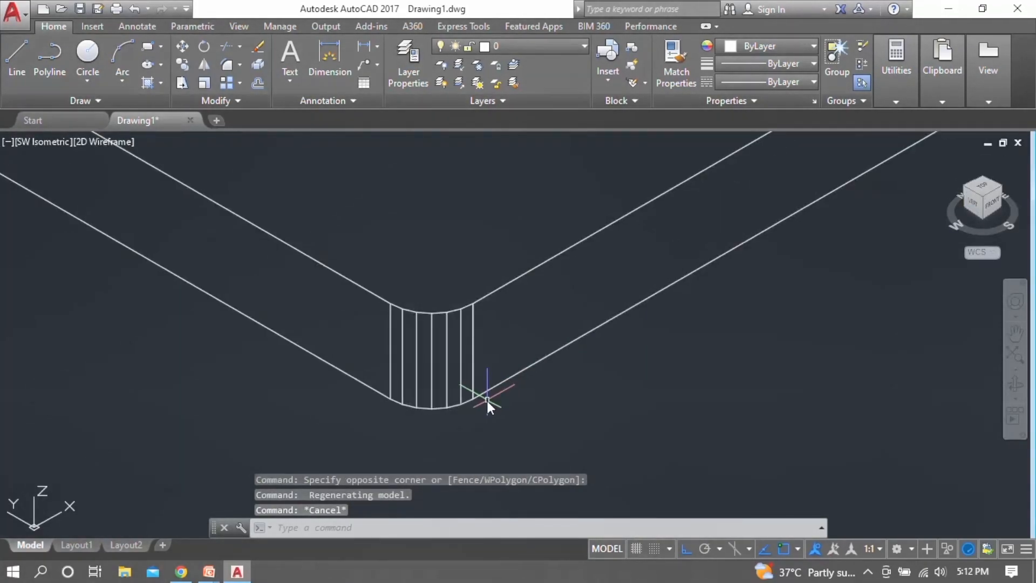
scroll(551, 383, "up", 6)
scroll(532, 384, "up", 2)
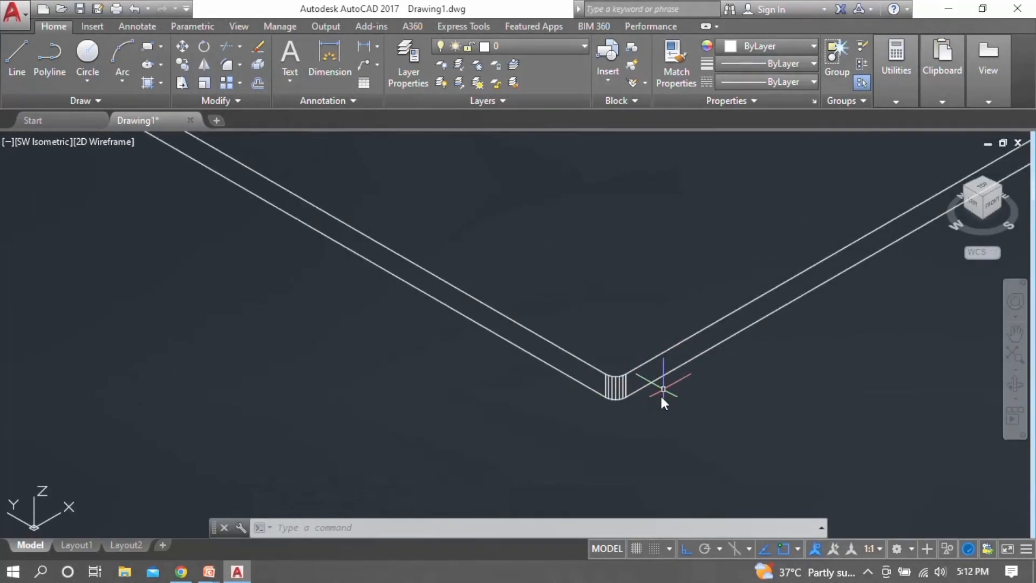
left_click(982, 189)
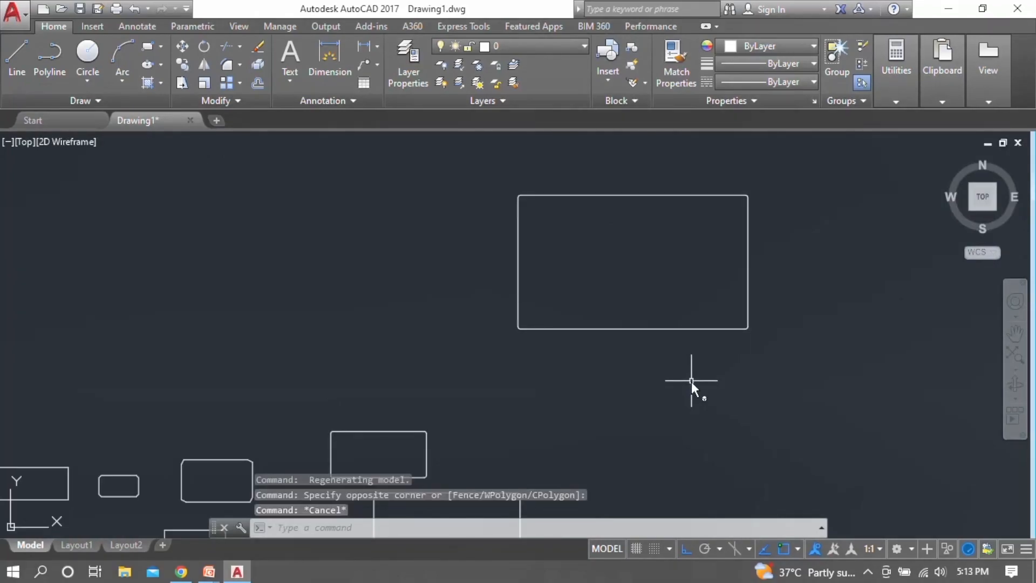
- Draw a rectangle with a line width of 10' to the right of the thick rectangle, using the Width option
type("rec")
key("Return")
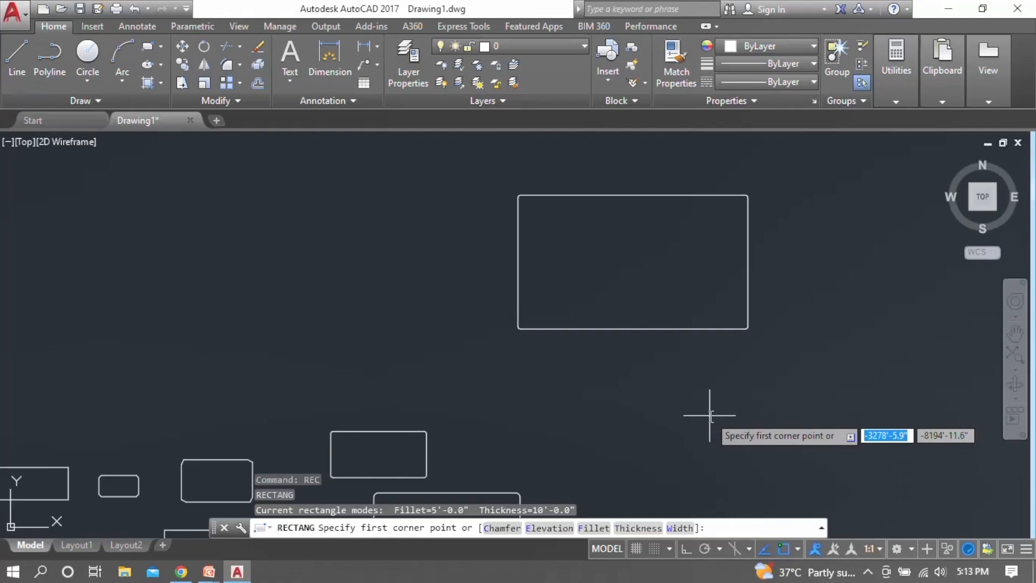
type("w")
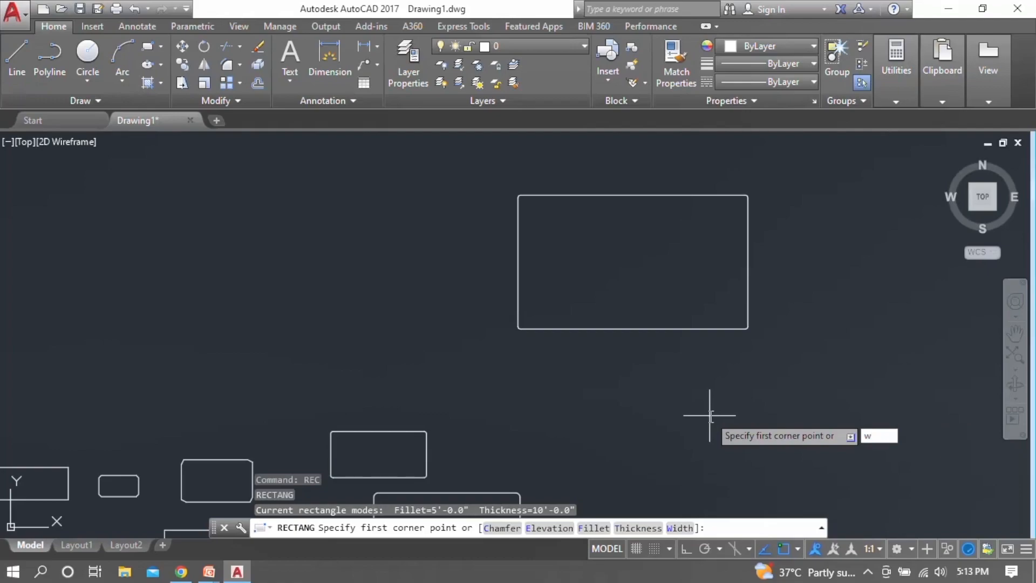
key("Return")
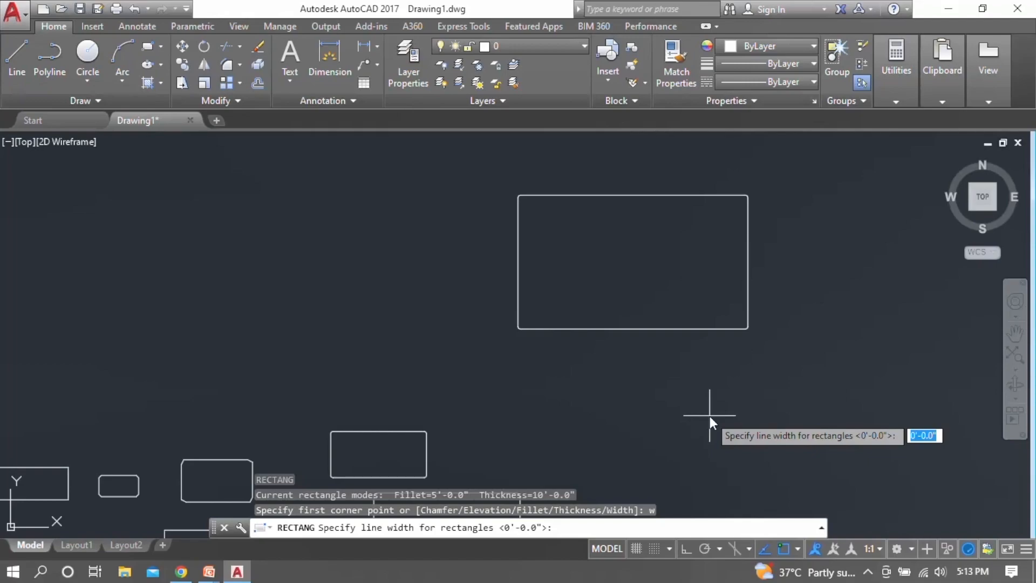
type("10'")
key("Return")
scroll(702, 416, "down", 2)
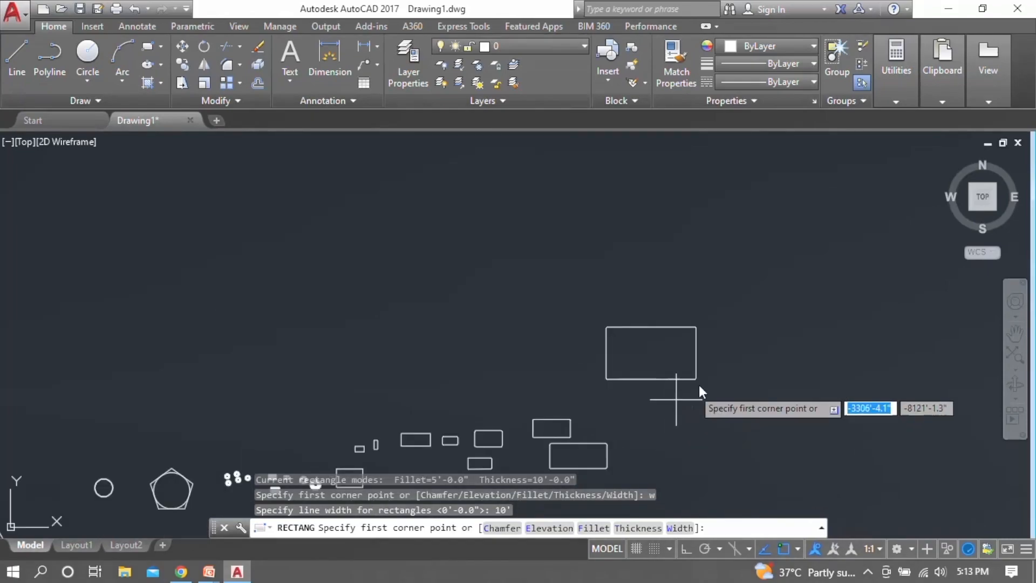
left_click(838, 401)
left_click(934, 341)
scroll(938, 362, "up", 8)
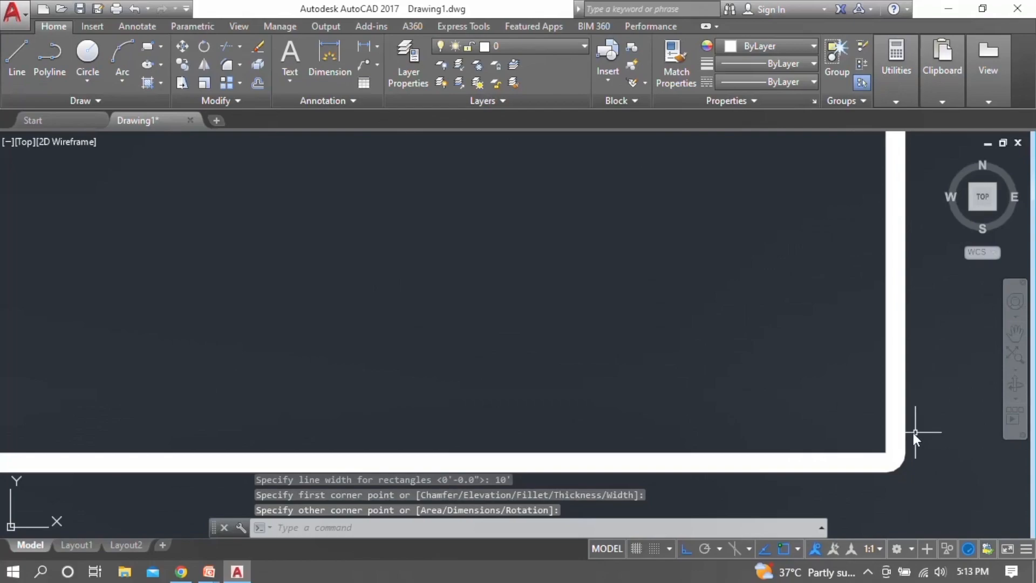
- Turn Fill mode off for newly drawn wide objects using the FILL command
scroll(561, 300, "down", 2)
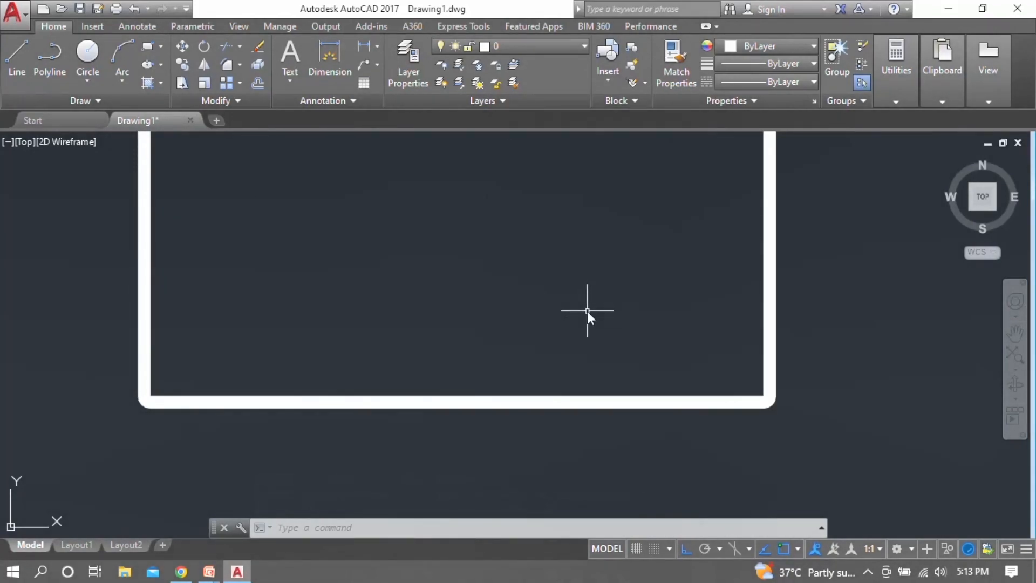
type("FILL")
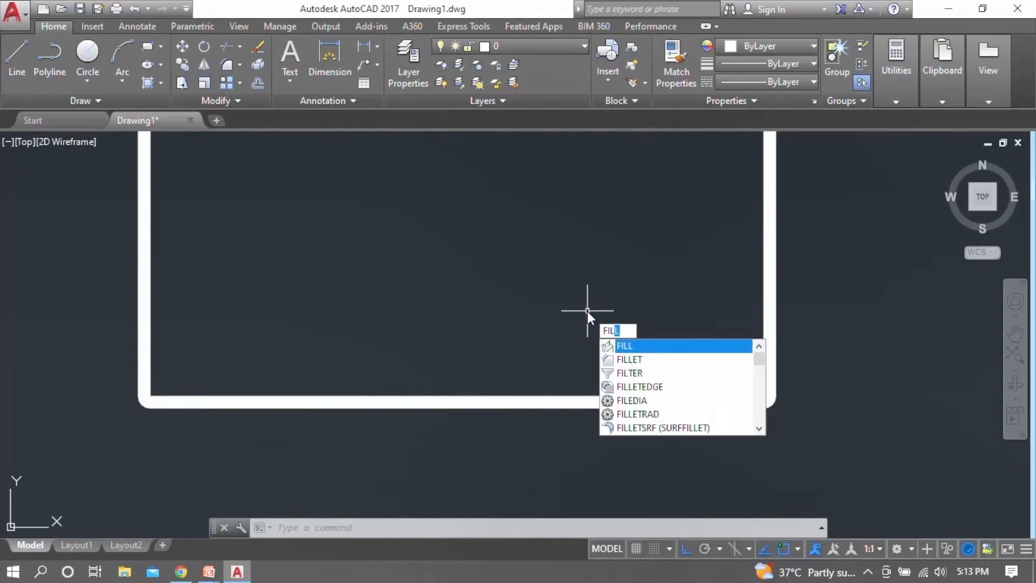
key("Return")
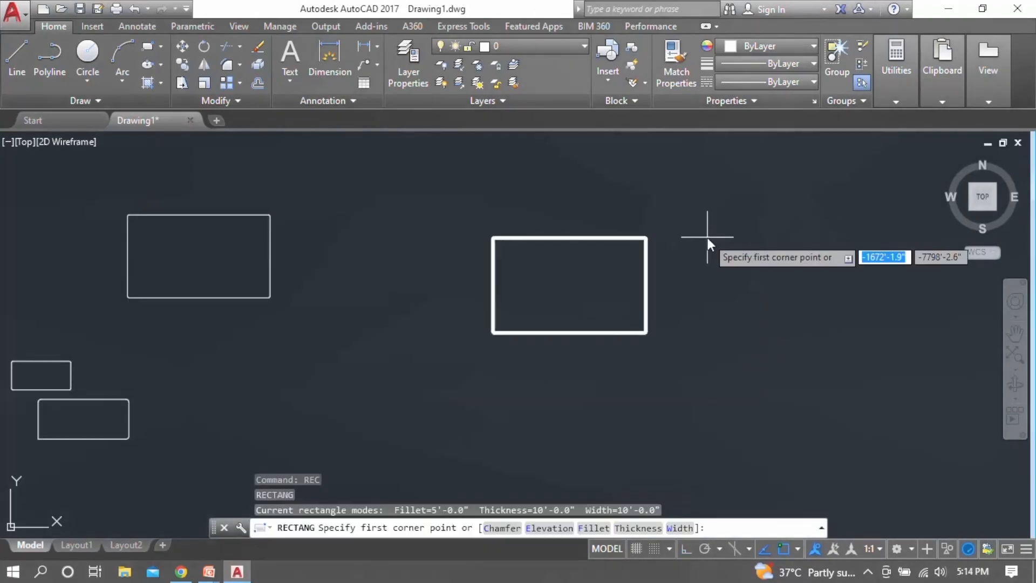
- Draw another rectangle with a line width of 10' to the right of the solid-filled wide rectangle, using the Width option
key("Escape")
type("r")
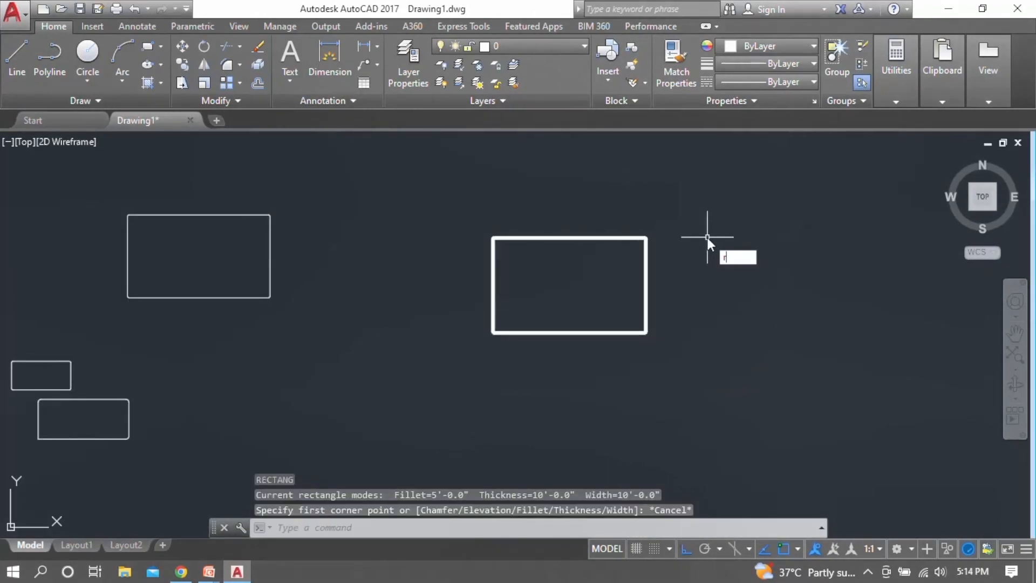
type("ec")
key("Return")
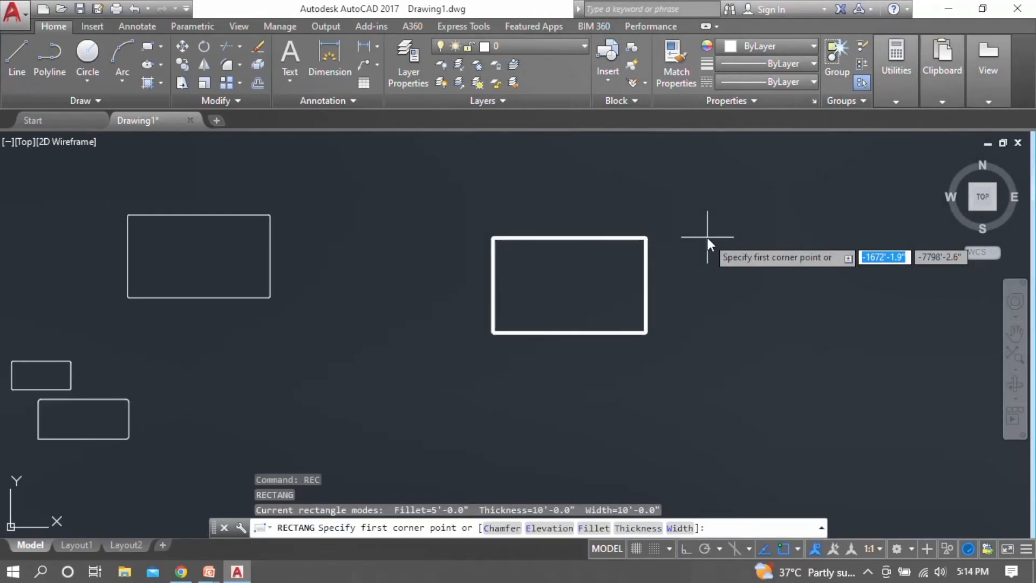
type("w")
key("Return")
type("10'")
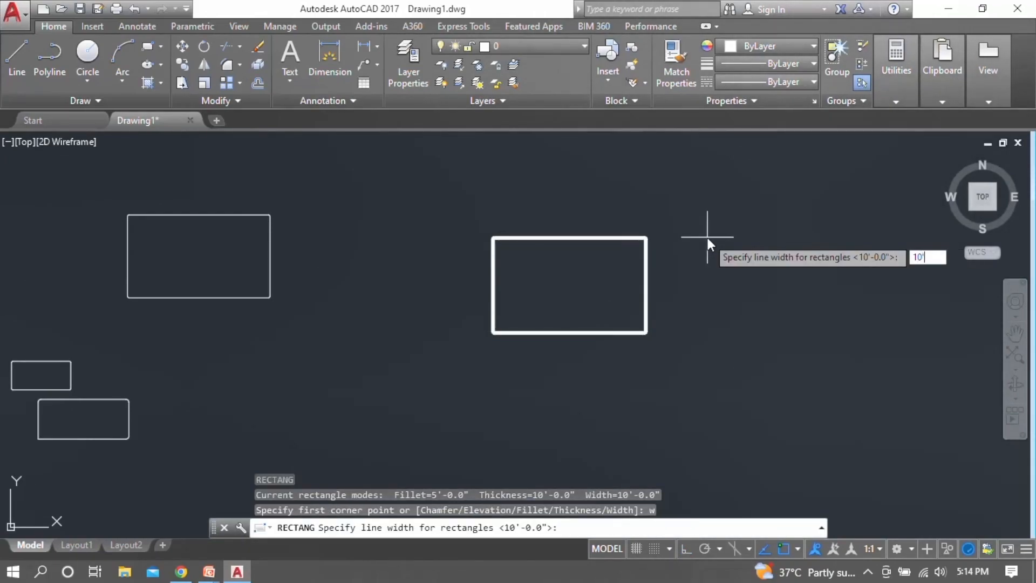
key("Return")
left_click(753, 278)
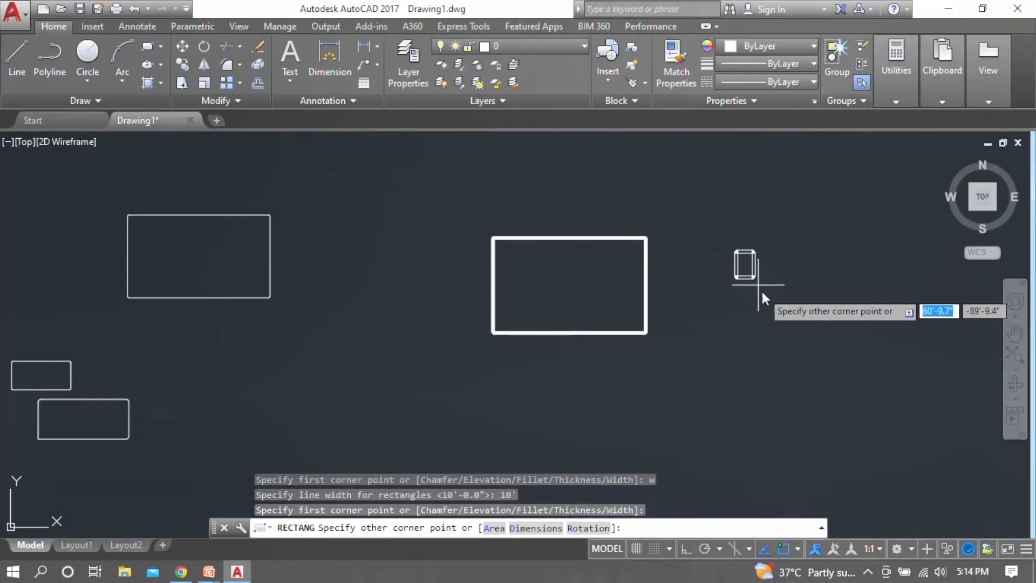
left_click(879, 346)
- Examine the unfilled outline and rounded corners of the new wide rectangle, selecting it and clearing the selection
scroll(906, 358, "up", 7)
scroll(869, 324, "up", 4)
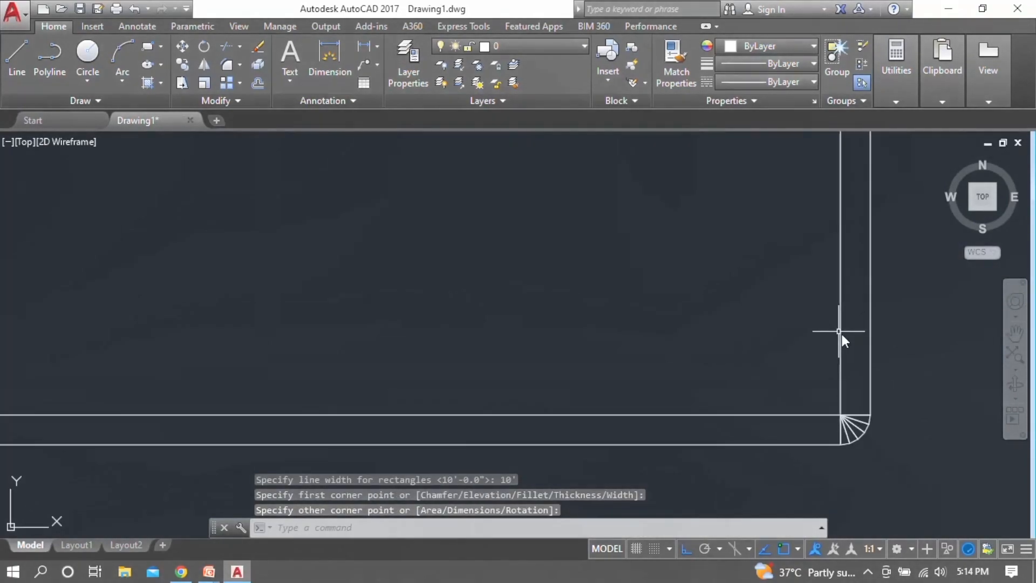
scroll(755, 380, "down", 6)
left_click(774, 393)
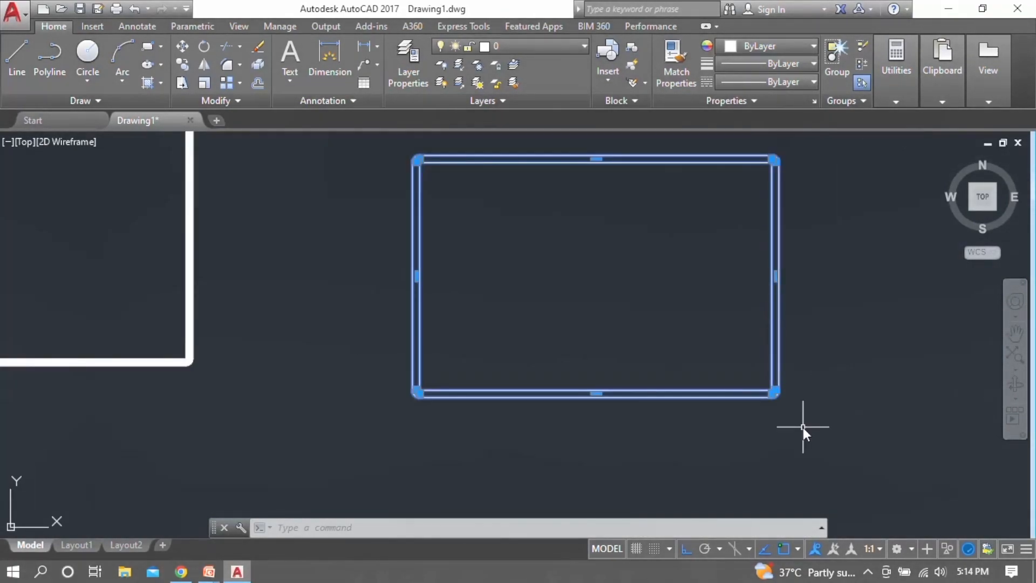
left_click(852, 423)
left_click(715, 274)
scroll(798, 397, "up", 2)
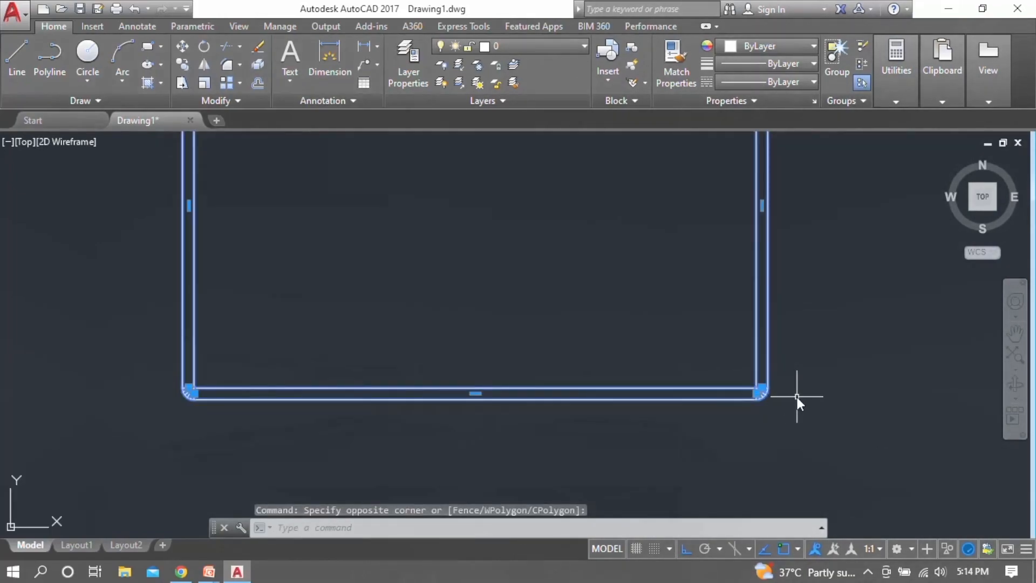
scroll(798, 397, "down", 4)
key("Escape")
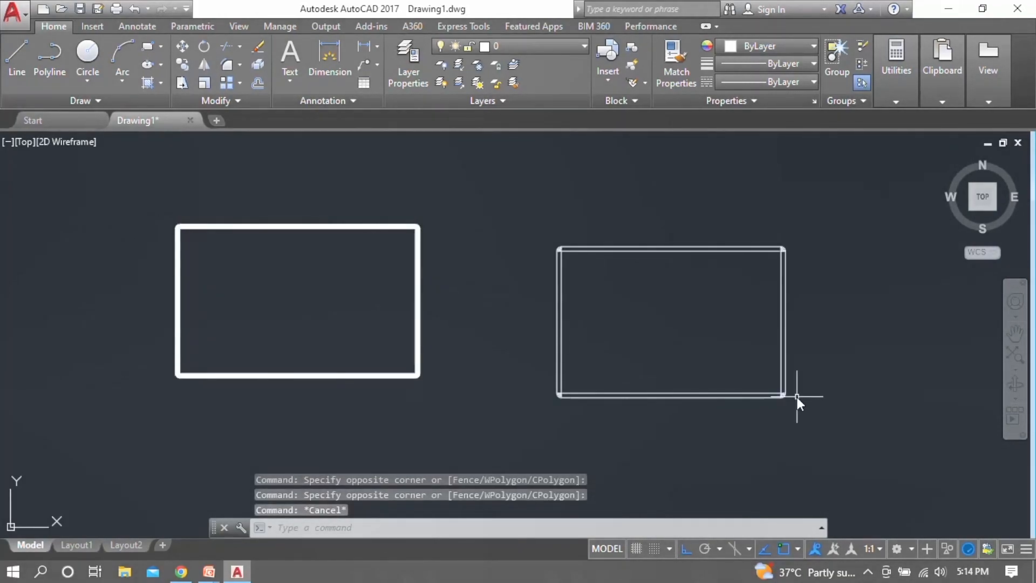